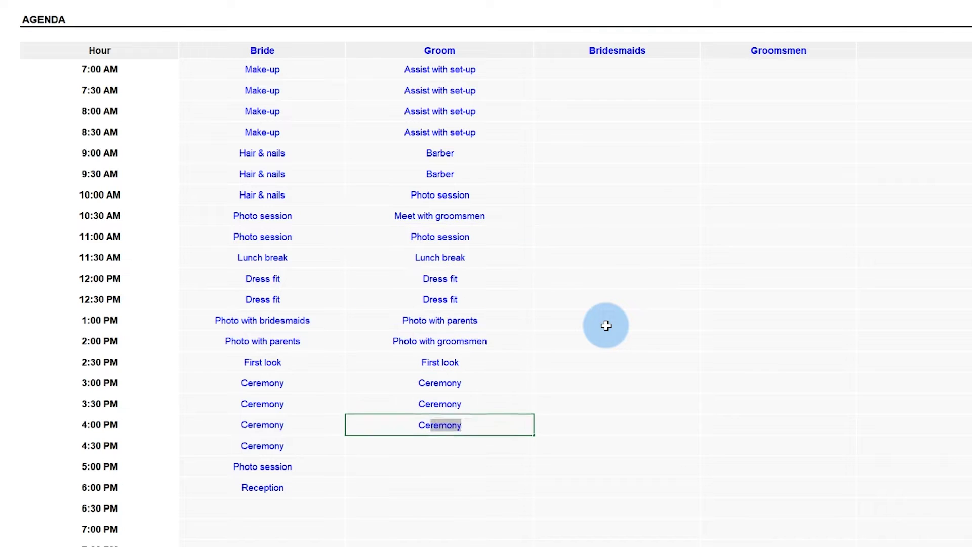
# Finish the Bridesmaids and Groomsmen agenda entries, then add Food & Beverages ($8,000), Entertainment ($2,250) and Rentals categories.
pyautogui.press('Return')
pyautogui.write('Ceremony Photo session Reception Make-up Make-up Make-up Make-up Hair & nails Hair & nails Hair & nails Break Break Lunch Dress fit Dress fit Photo with bride Assist with ceremony Assist with ceremony Ceremony Ceremony Ceremony Ceremony Party Party Assist with set-up ')
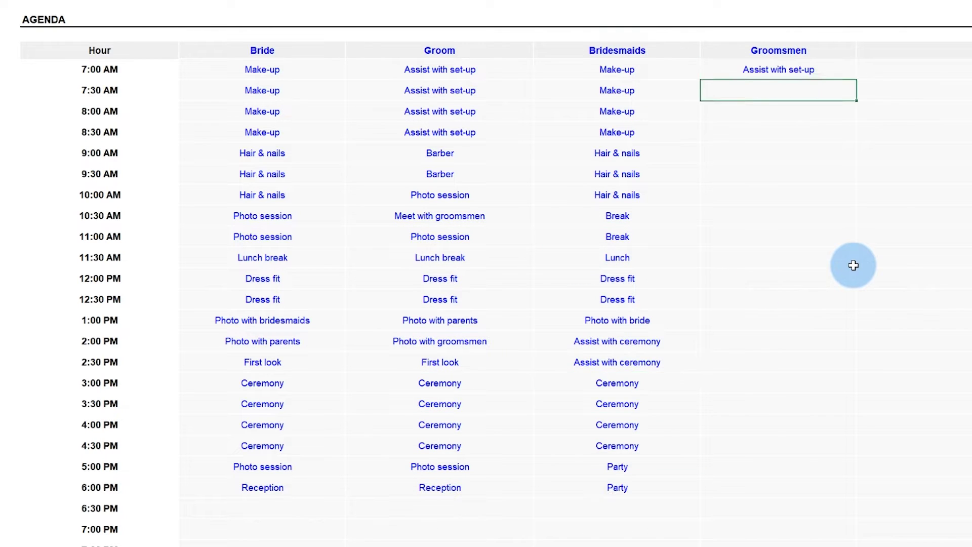
pyautogui.write('Assist with set-up Assist with set-up Assist with set-up Barber Barber Break Meet with groom Assist with set-up Lunch Dress fit Dress fit Photo with bride Photo with groom Ce')
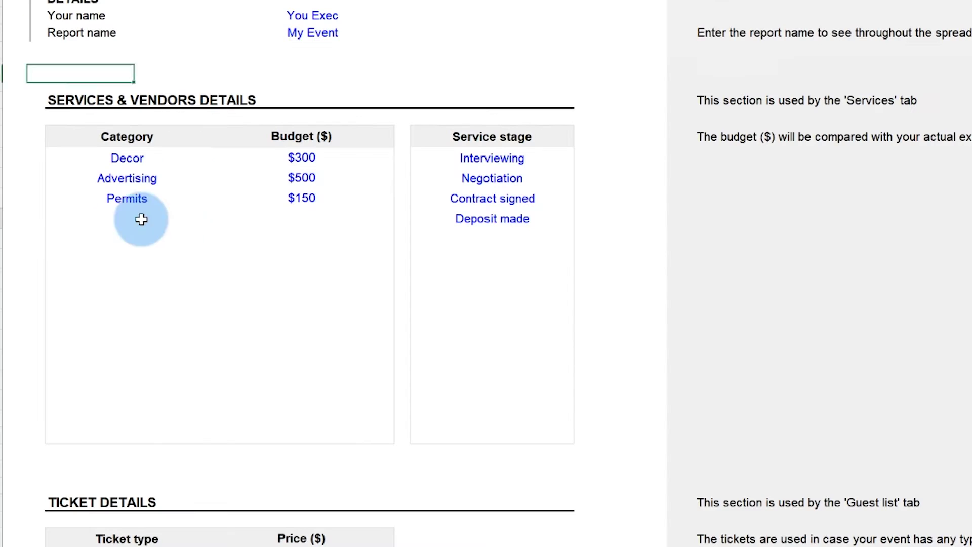
pyautogui.click(139, 218)
pyautogui.write('Food & Beve')
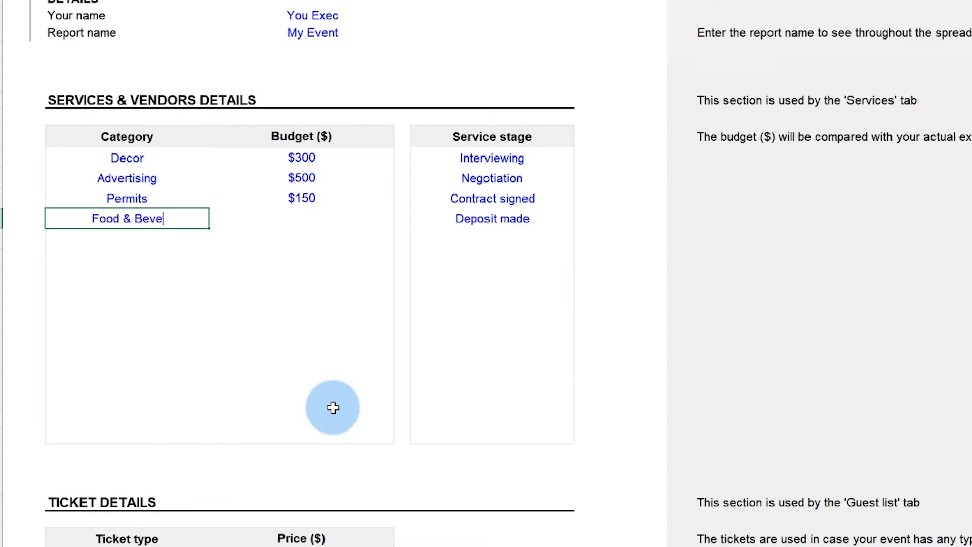
pyautogui.write('rages Entertainment Rentals')
pyautogui.click(302, 218)
pyautogui.write('8000 2250')
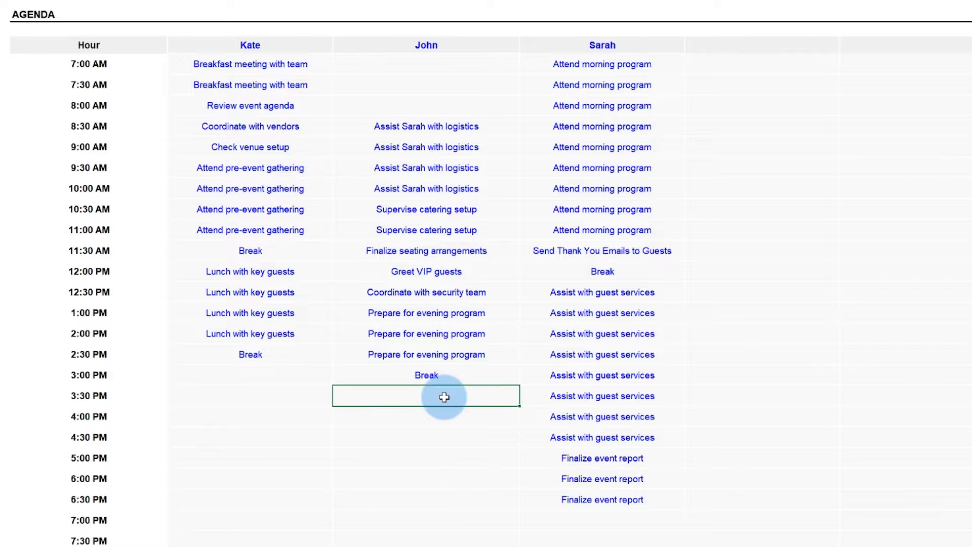
# Enter 'Lunch with guests' in the agenda, start the 4:00 PM entry, and assign a guest to Table 24.
pyautogui.write('Lunch with guests')
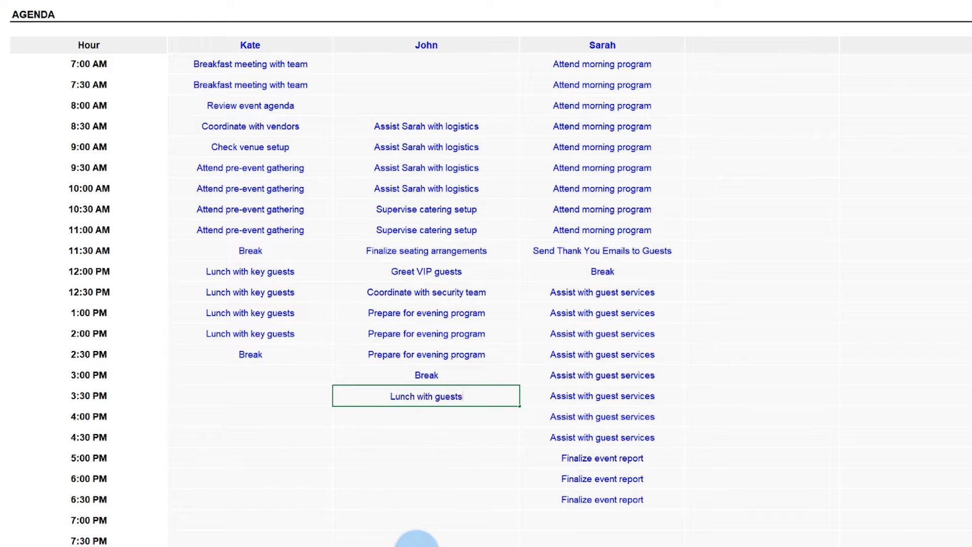
pyautogui.press('Return')
pyautogui.write('Assist Sarah with guests')
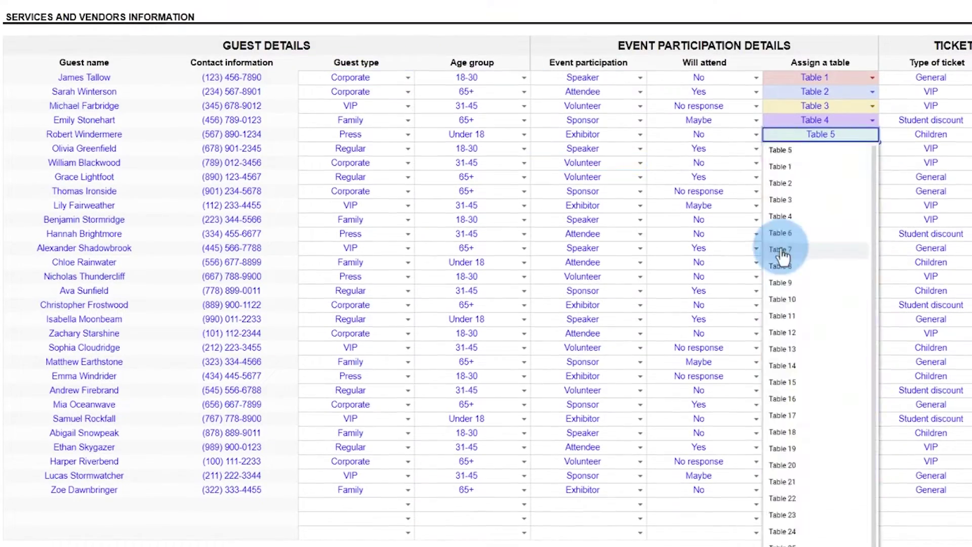
pyautogui.click(781, 191)
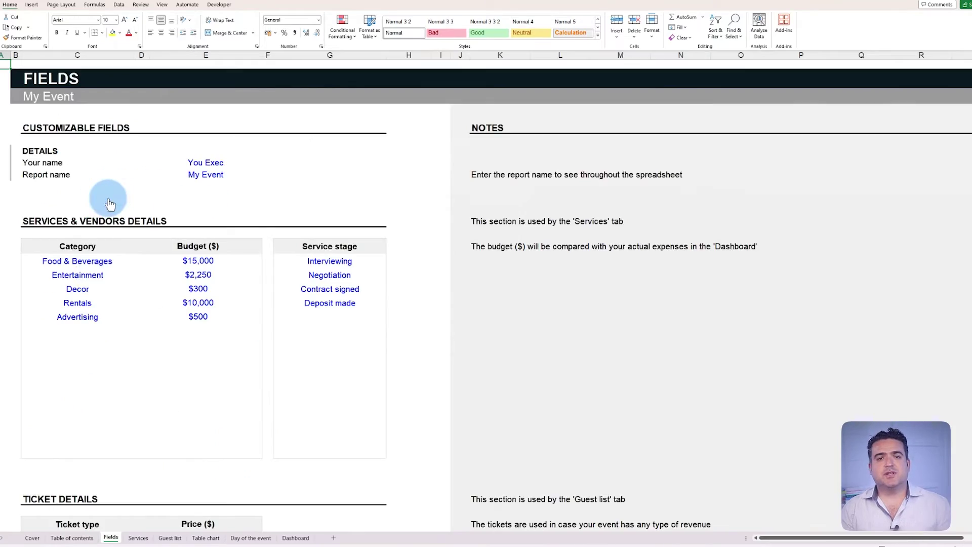
# Add a Permits category with a $150 budget on the Fields sheet.
pyautogui.click(80, 328)
pyautogui.write('Permit')
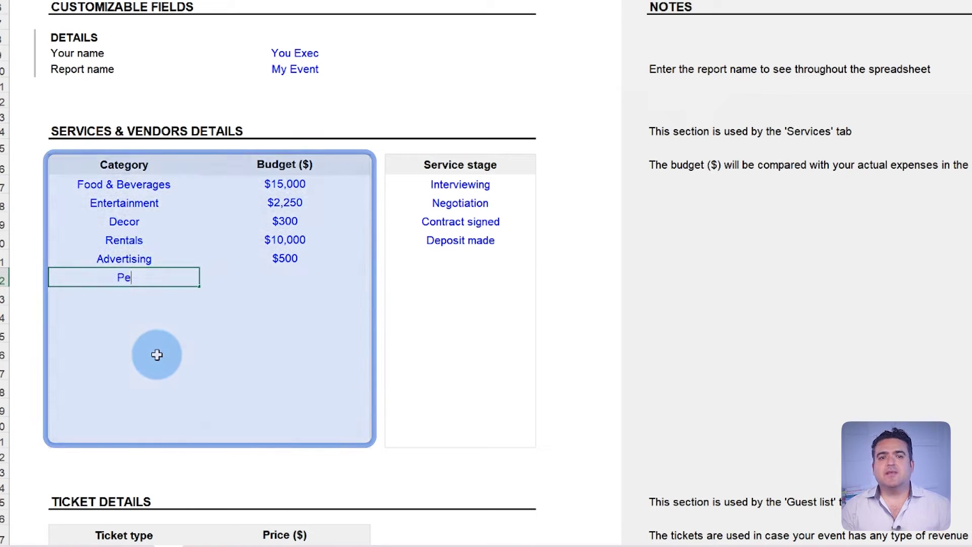
pyautogui.hotkey('ctrl', 'Return')
pyautogui.write('s')
pyautogui.press('Tab')
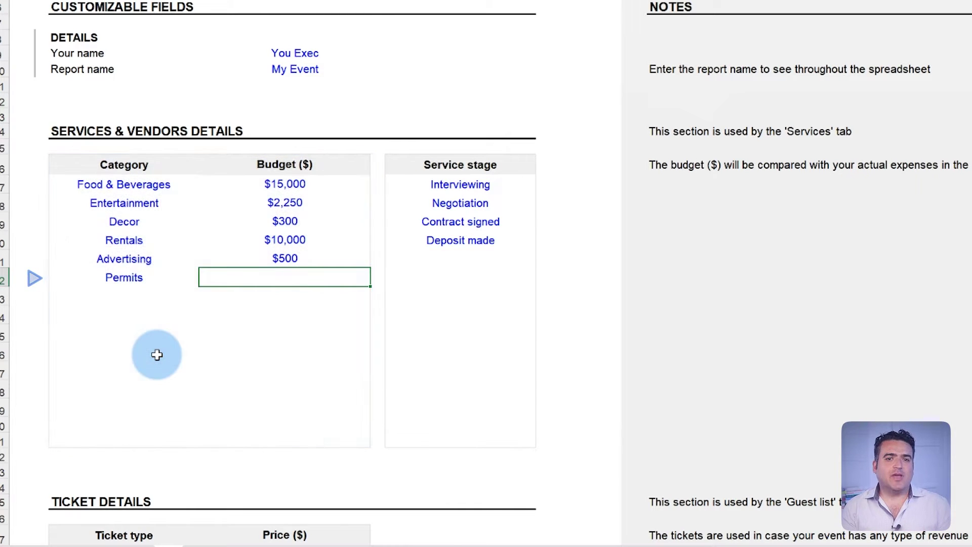
pyautogui.write('150')
pyautogui.press('Return')
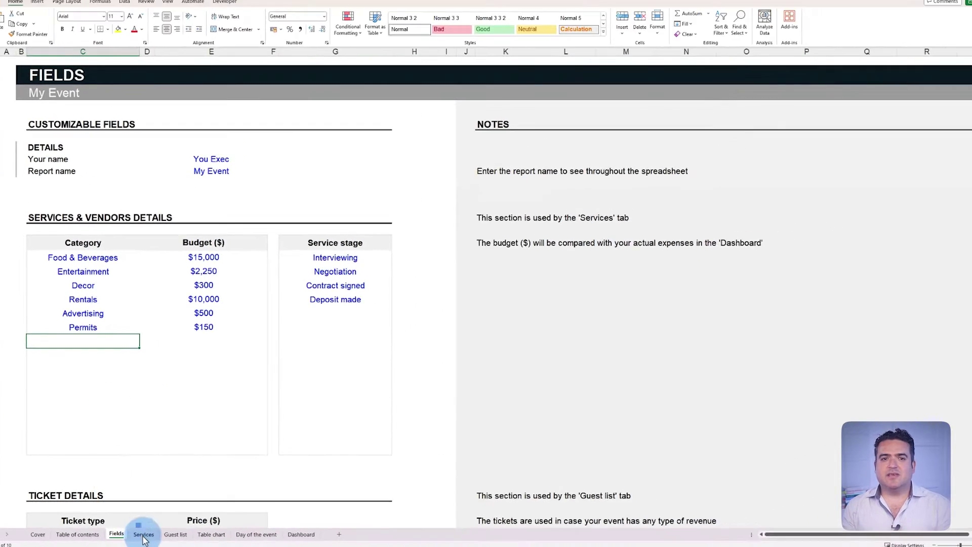
# On the Services sheet, set the Catering service's payment status to Paid.
pyautogui.click(144, 534)
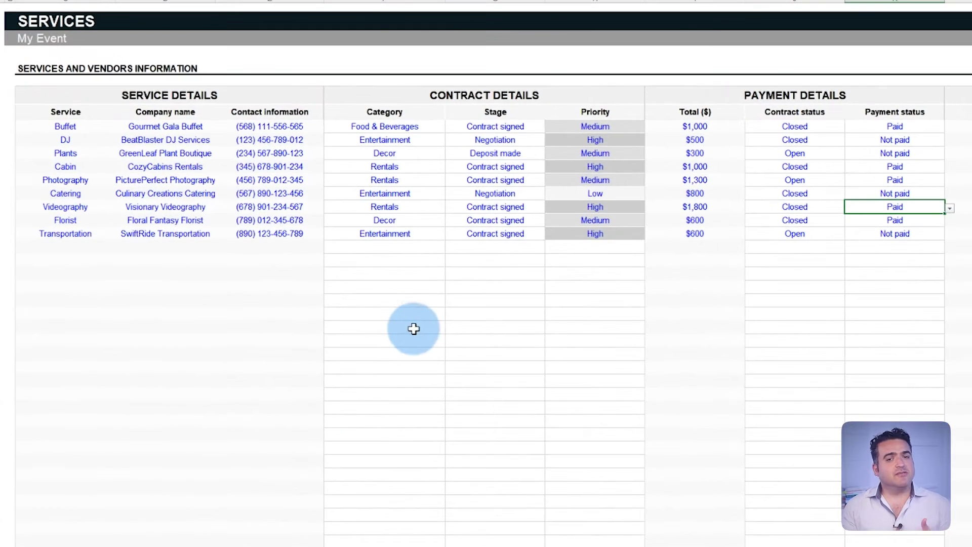
pyautogui.click(633, 193)
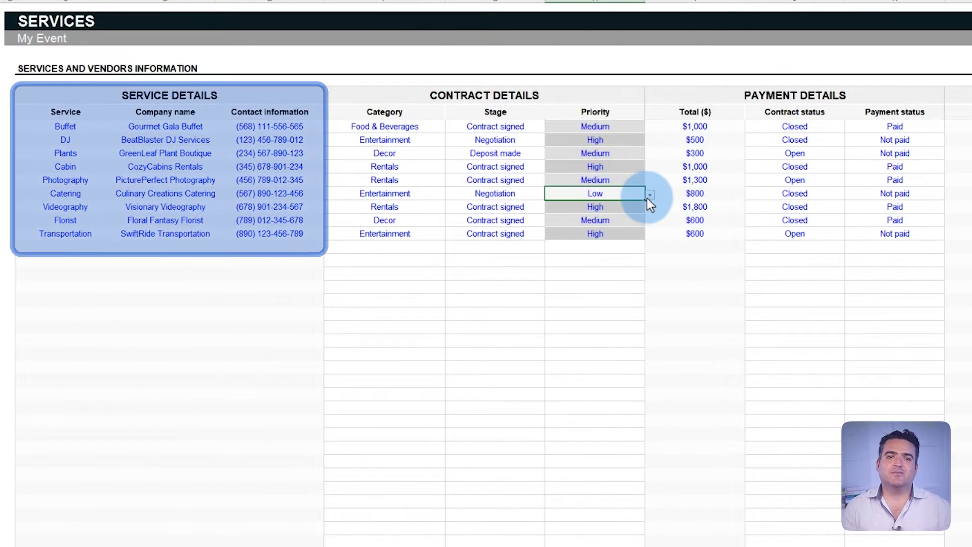
pyautogui.click(650, 195)
pyautogui.click(934, 194)
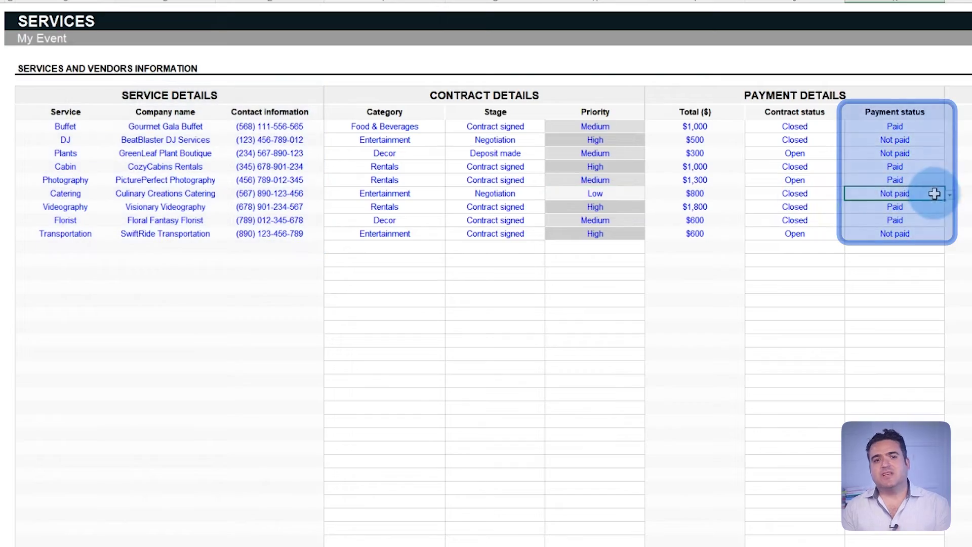
pyautogui.click(935, 215)
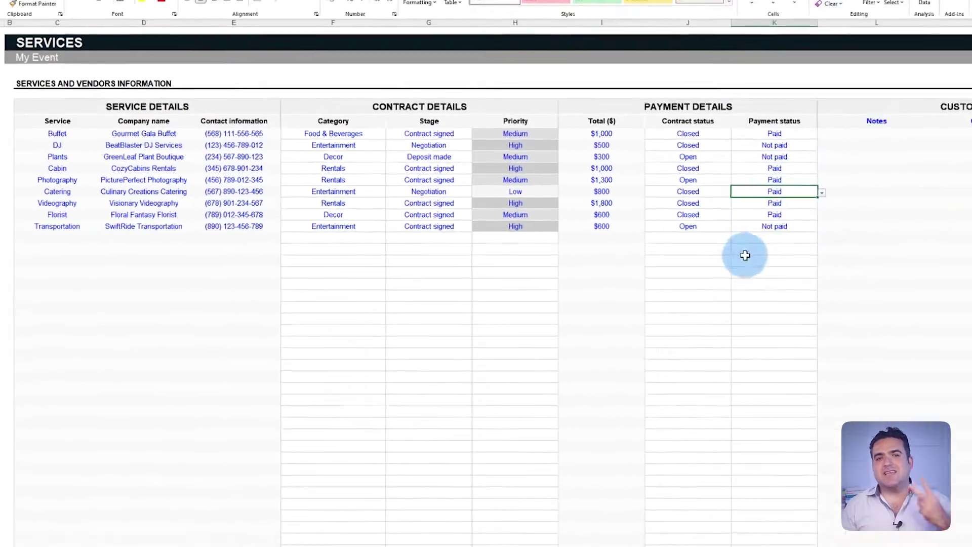
# Set one guest to age group 18-30, RSVP No response, Table 6 and a General ticket.
pyautogui.click(175, 534)
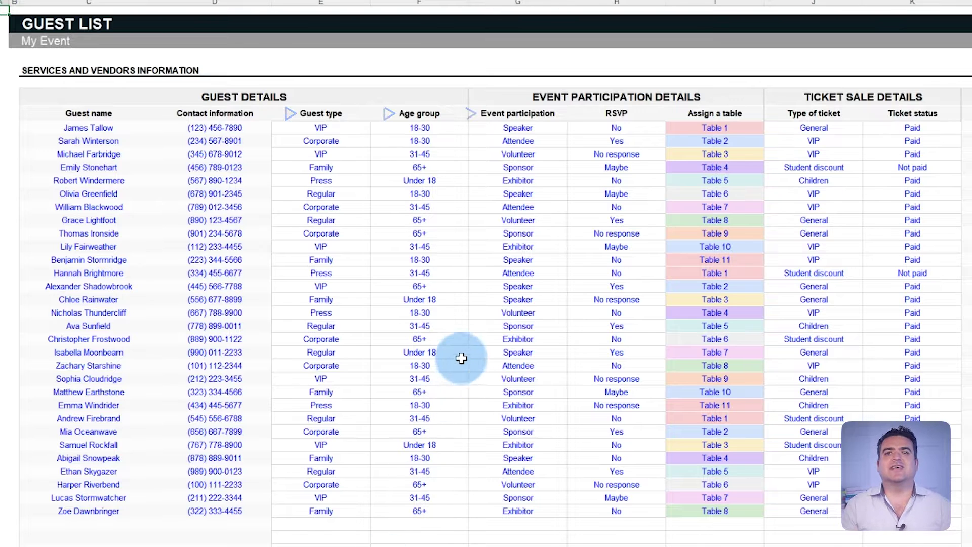
pyautogui.click(462, 361)
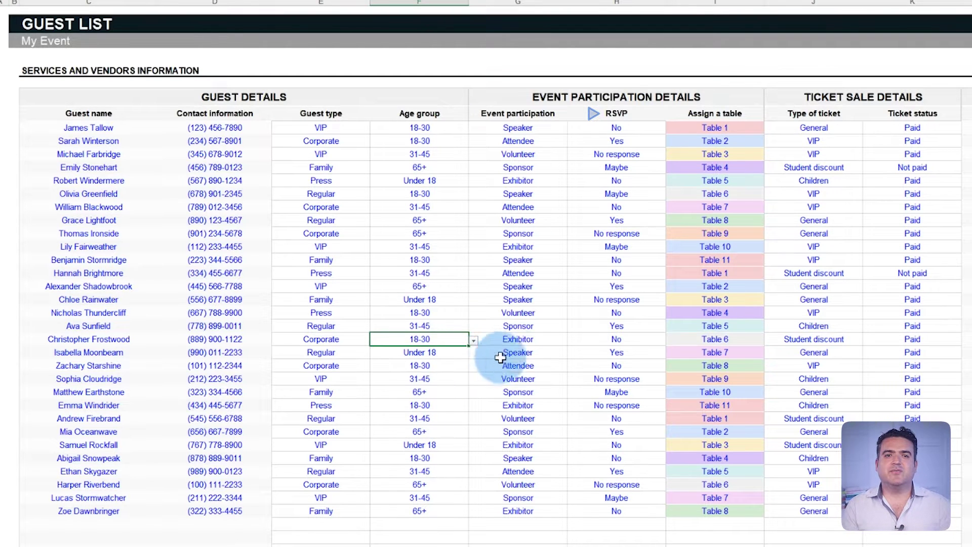
pyautogui.click(628, 339)
pyautogui.click(669, 341)
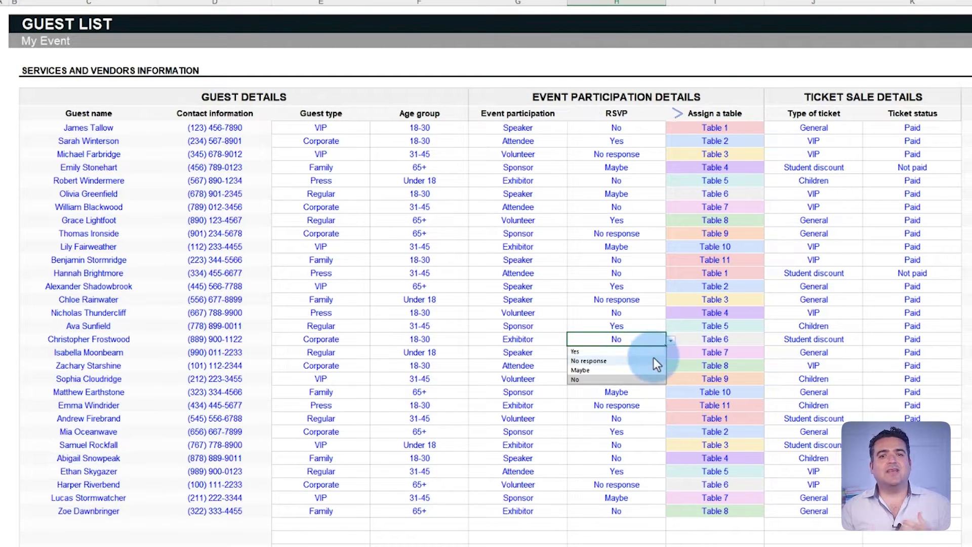
pyautogui.click(653, 360)
pyautogui.click(748, 338)
pyautogui.click(769, 340)
pyautogui.scroll(-5, 752, 380)
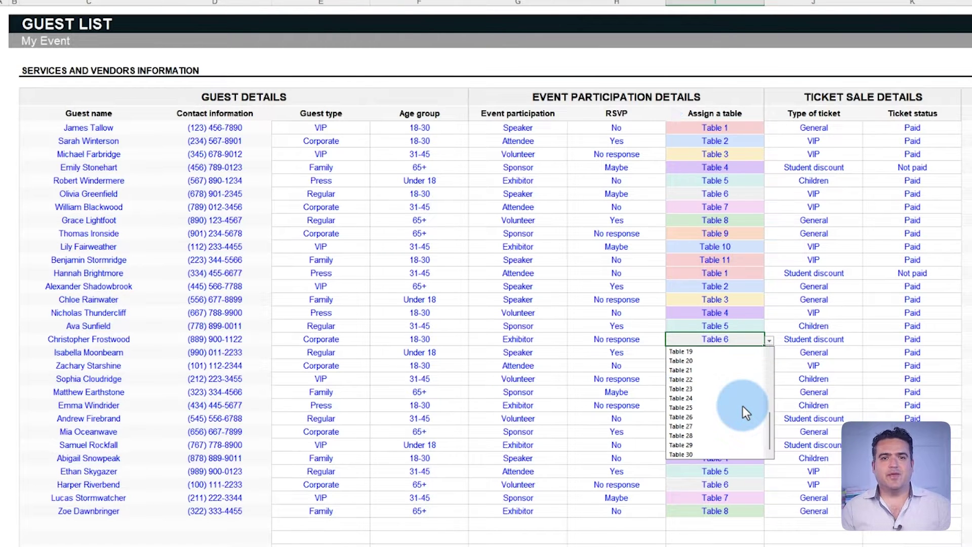
pyautogui.click(822, 340)
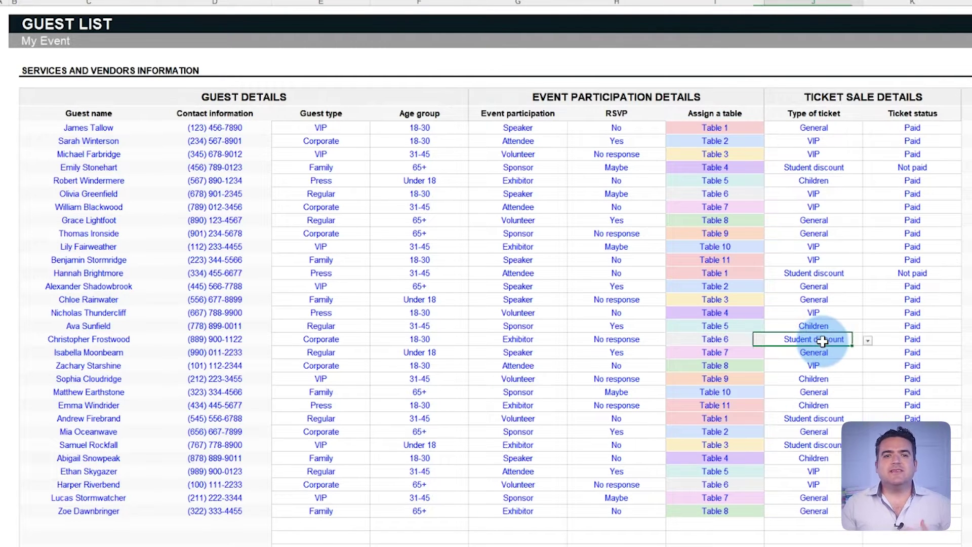
pyautogui.click(869, 340)
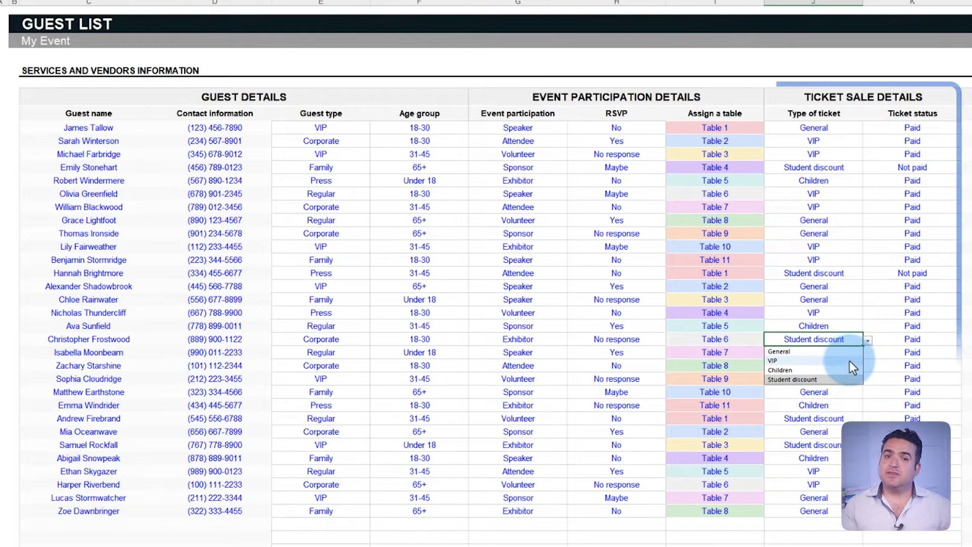
pyautogui.click(851, 352)
# Upgrade another guest's ticket type to VIP.
pyautogui.click(853, 300)
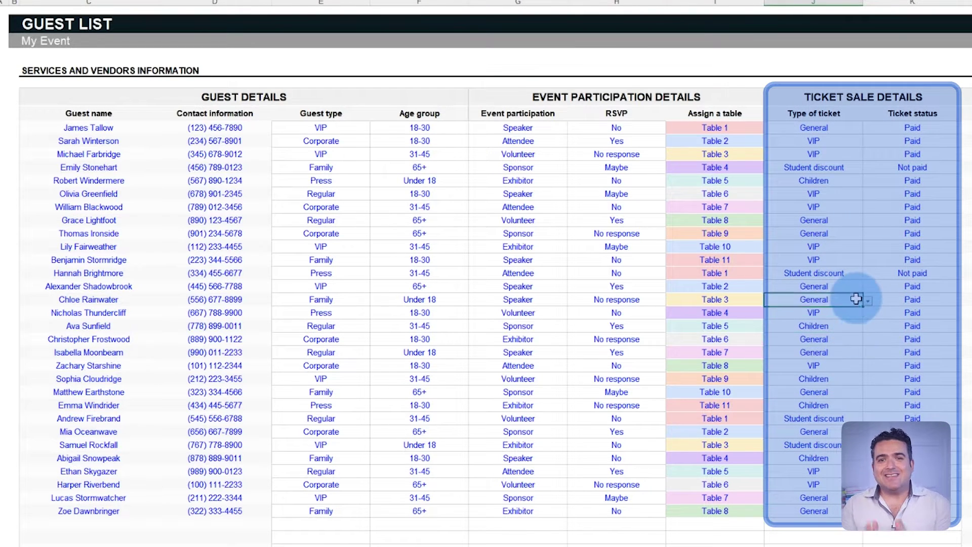
pyautogui.click(868, 301)
pyautogui.click(846, 322)
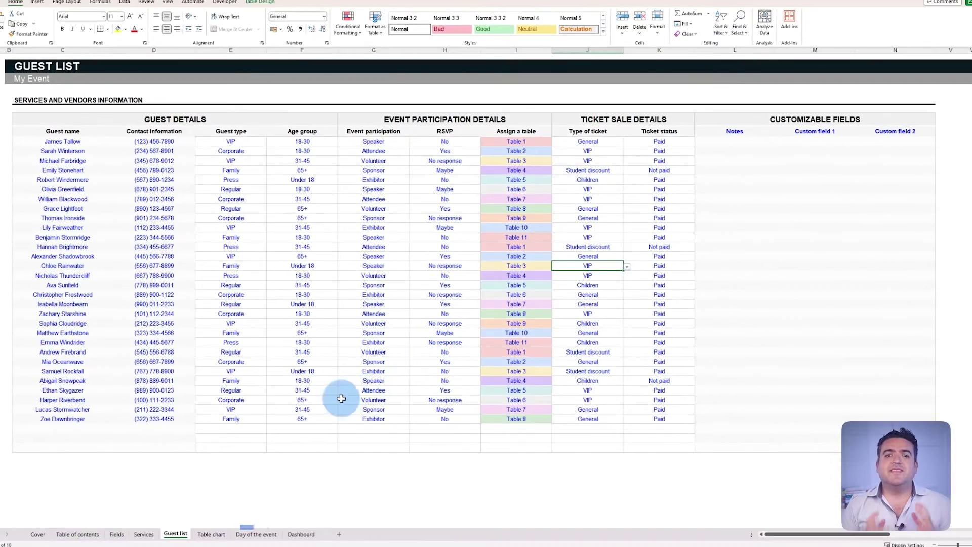
# Review the Day of the event sheet's Tasks and Agenda sections, then move on to the Dashboard.
pyautogui.click(256, 534)
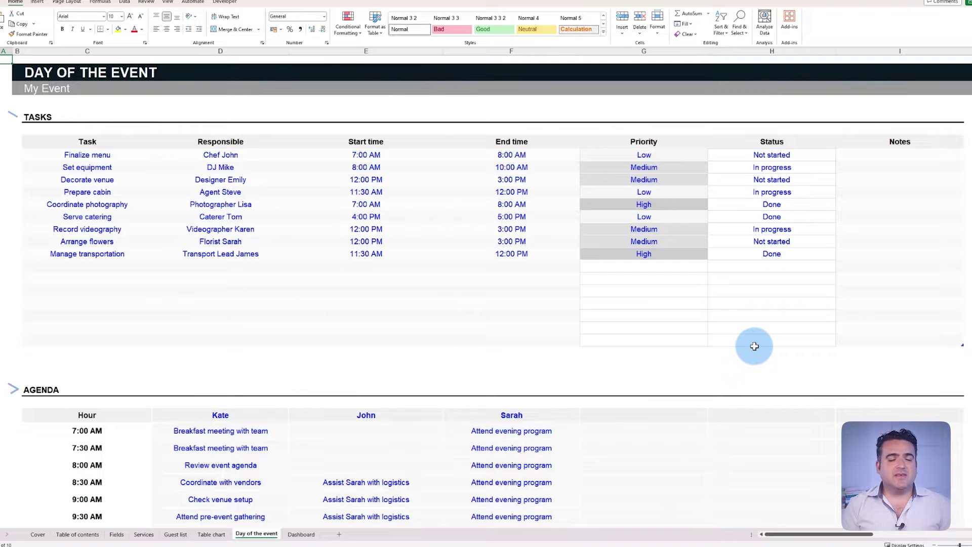
pyautogui.scroll(-5, 755, 347)
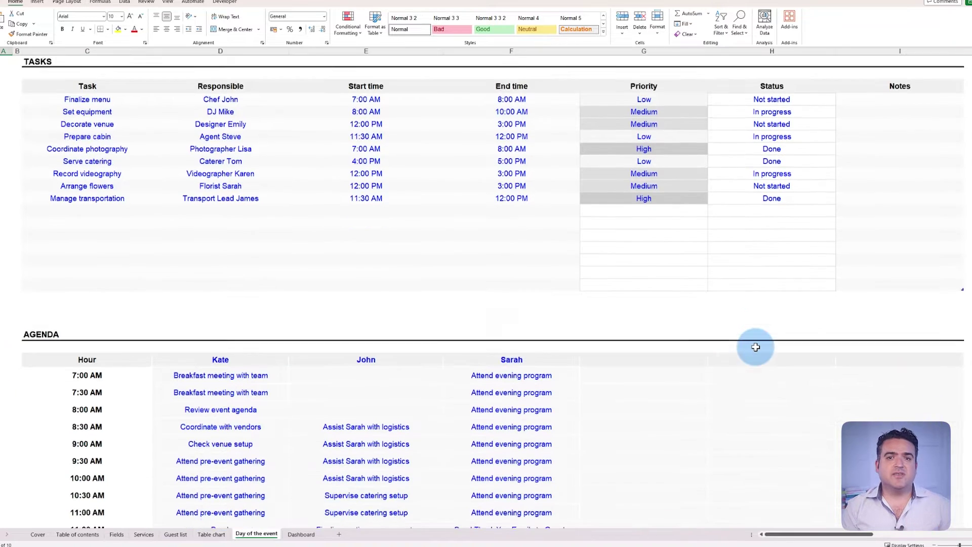
pyautogui.scroll(-5, 755, 347)
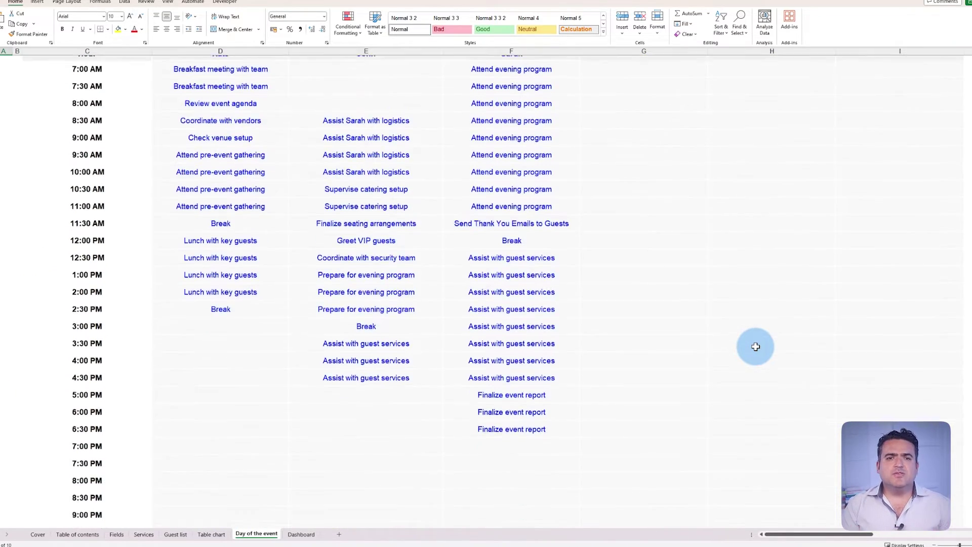
pyautogui.scroll(-2, 756, 347)
pyautogui.scroll(6, 755, 347)
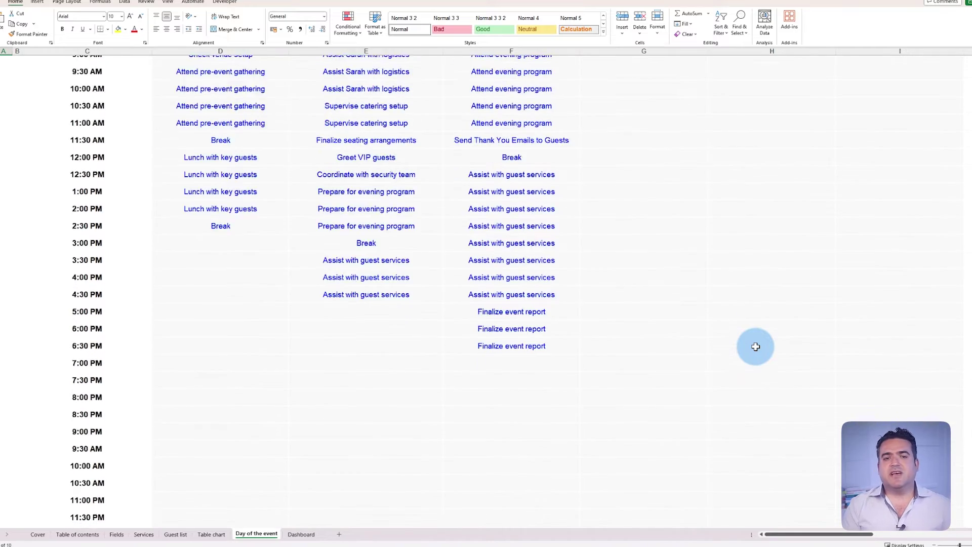
pyautogui.scroll(4, 756, 346)
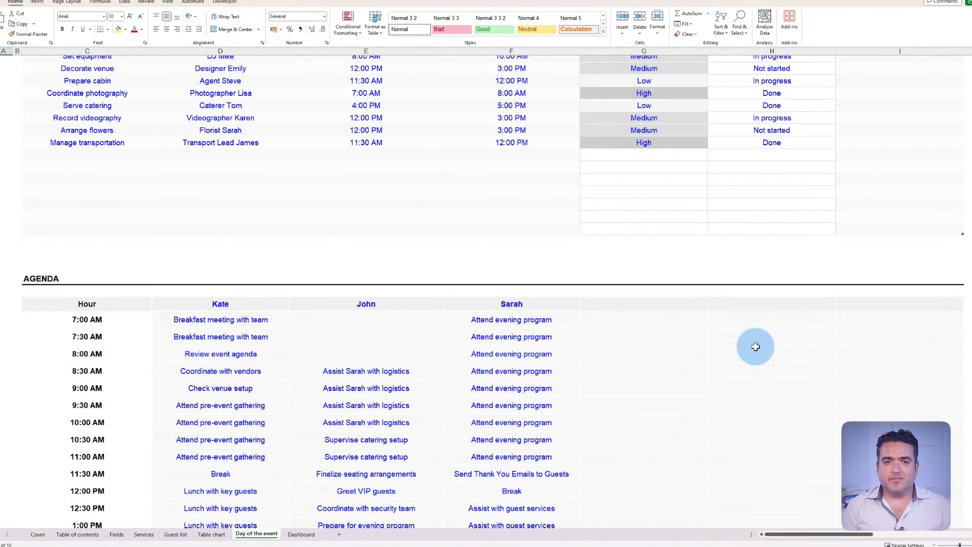
pyautogui.scroll(3, 755, 346)
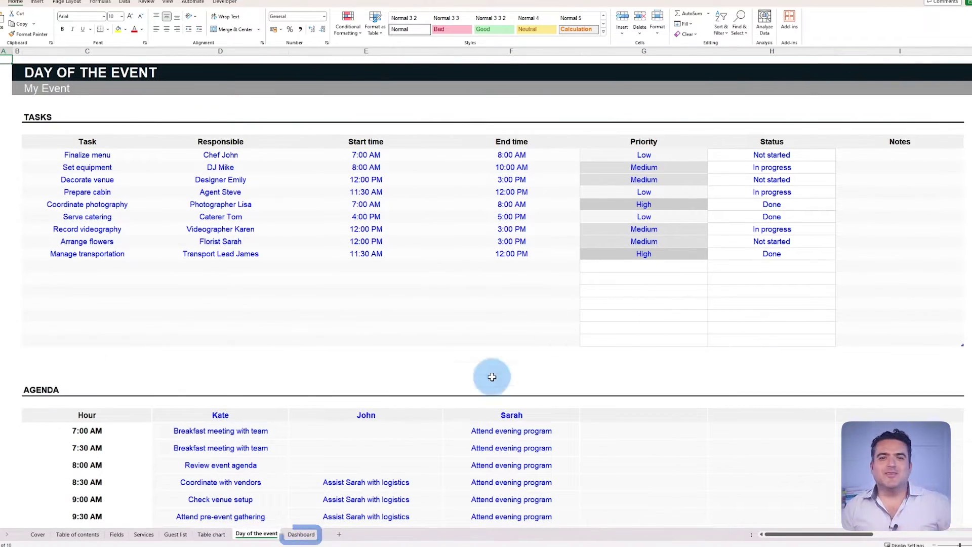
pyautogui.click(305, 536)
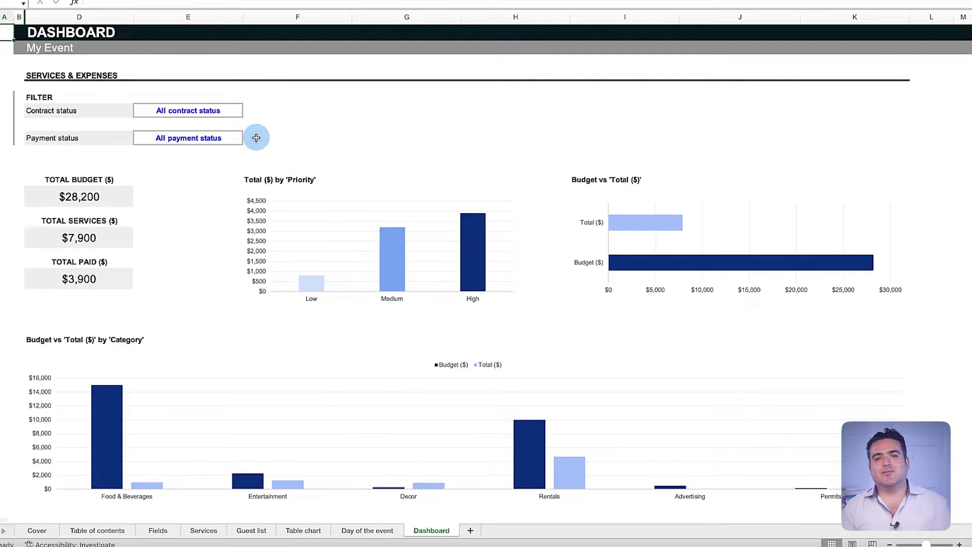
pyautogui.click(237, 111)
pyautogui.click(248, 112)
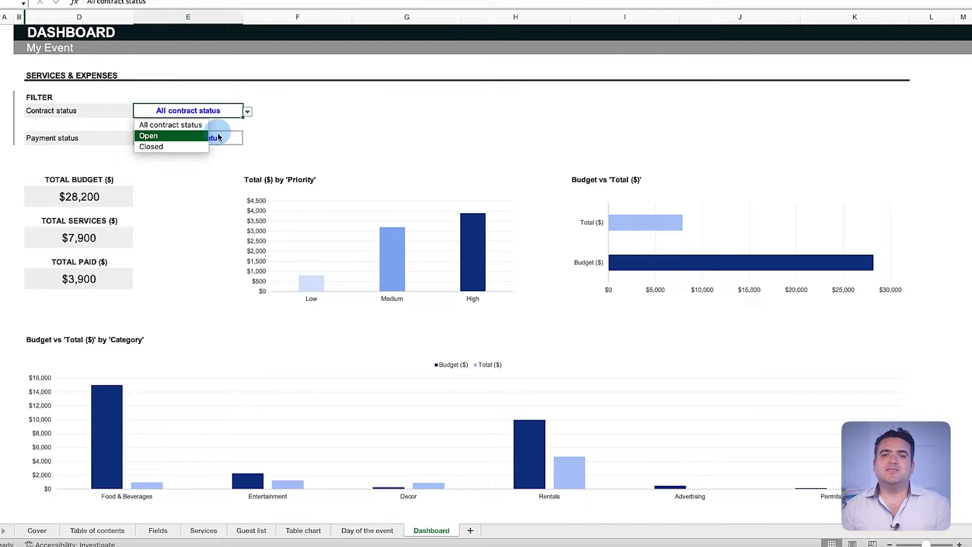
pyautogui.click(207, 136)
pyautogui.click(247, 112)
pyautogui.click(202, 147)
pyautogui.click(247, 112)
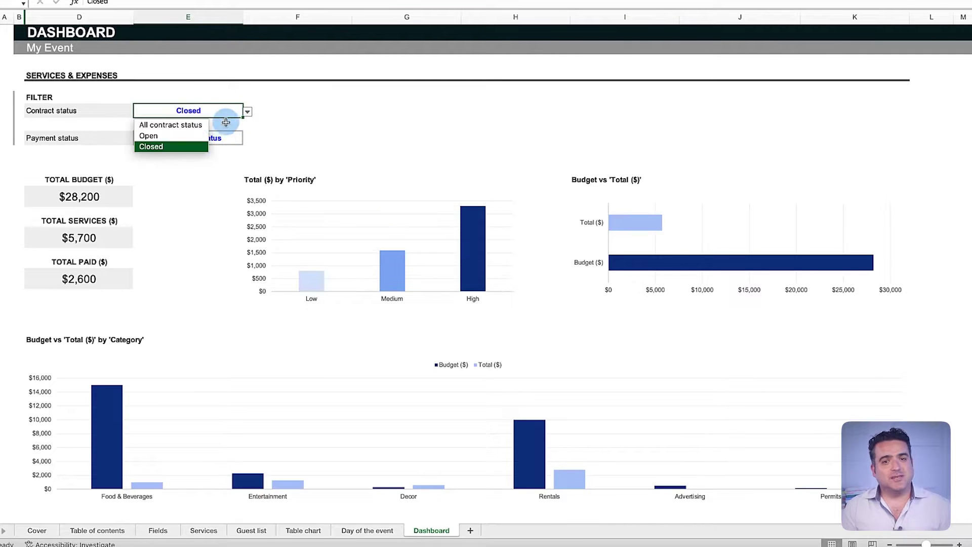
pyautogui.click(203, 125)
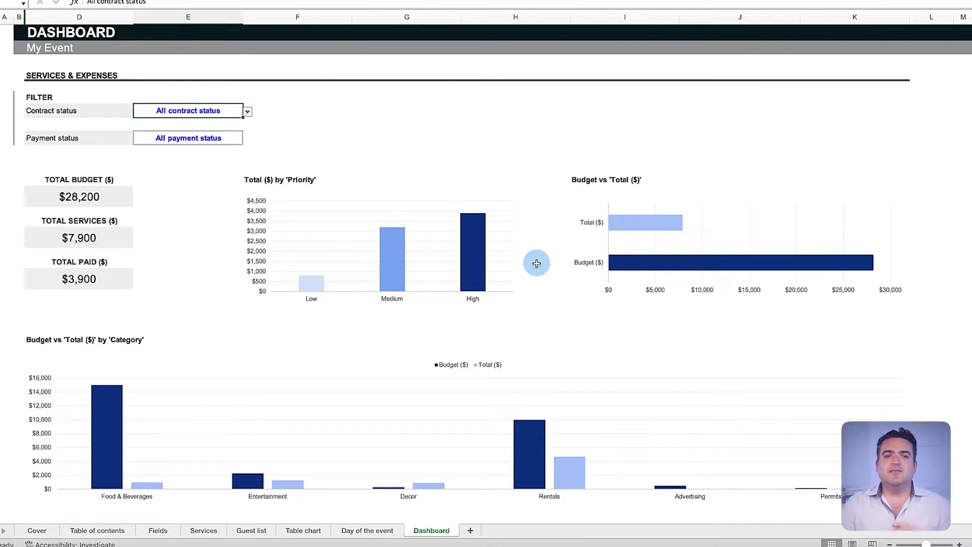
pyautogui.scroll(-3, 538, 295)
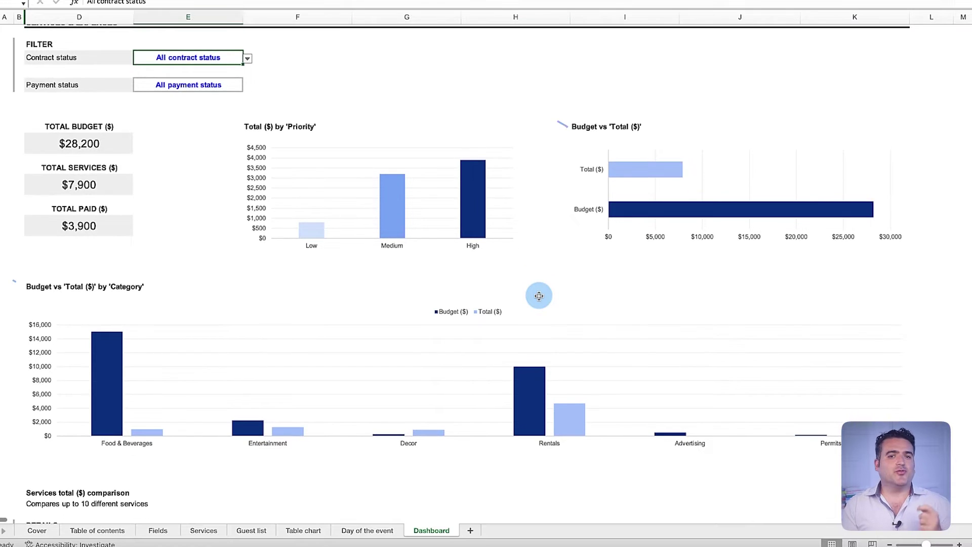
pyautogui.scroll(-10, 539, 296)
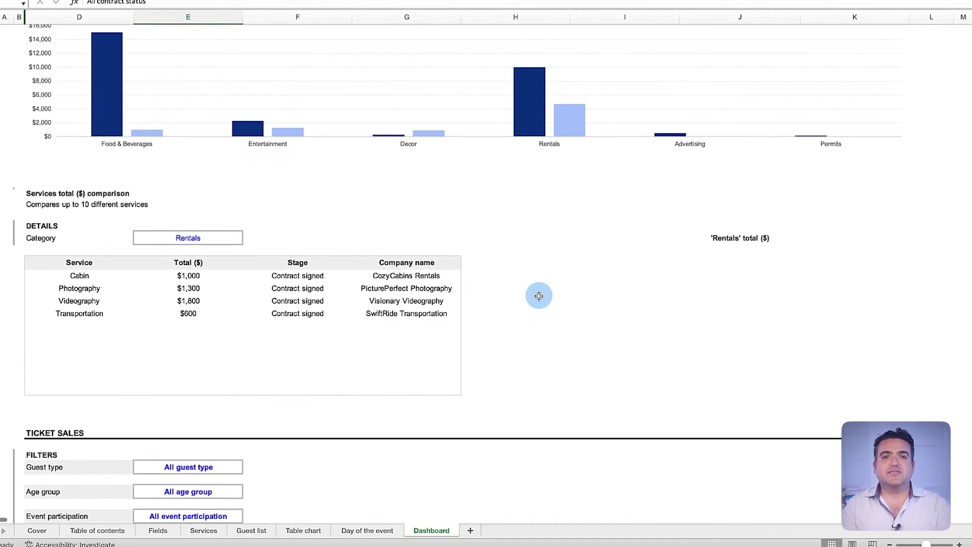
pyautogui.scroll(-18, 540, 300)
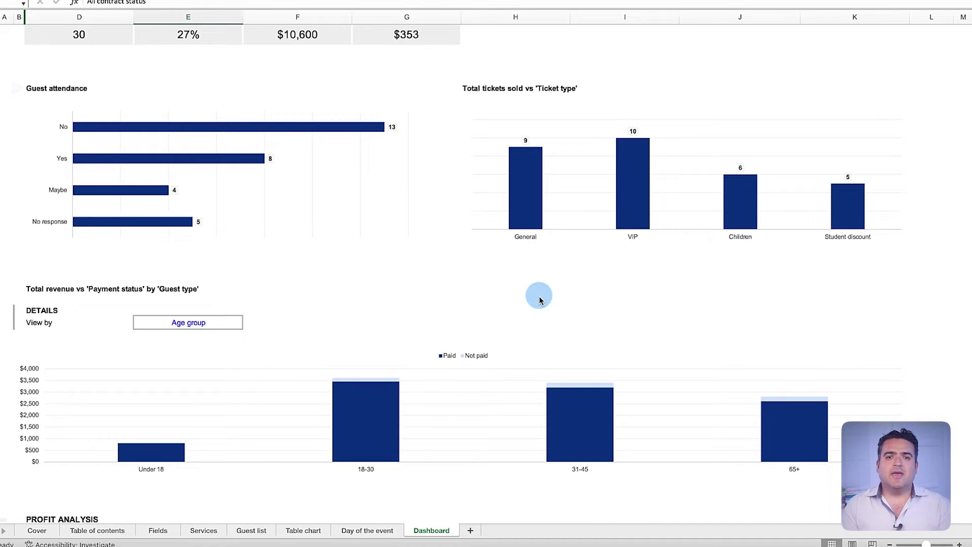
pyautogui.scroll(-13, 540, 300)
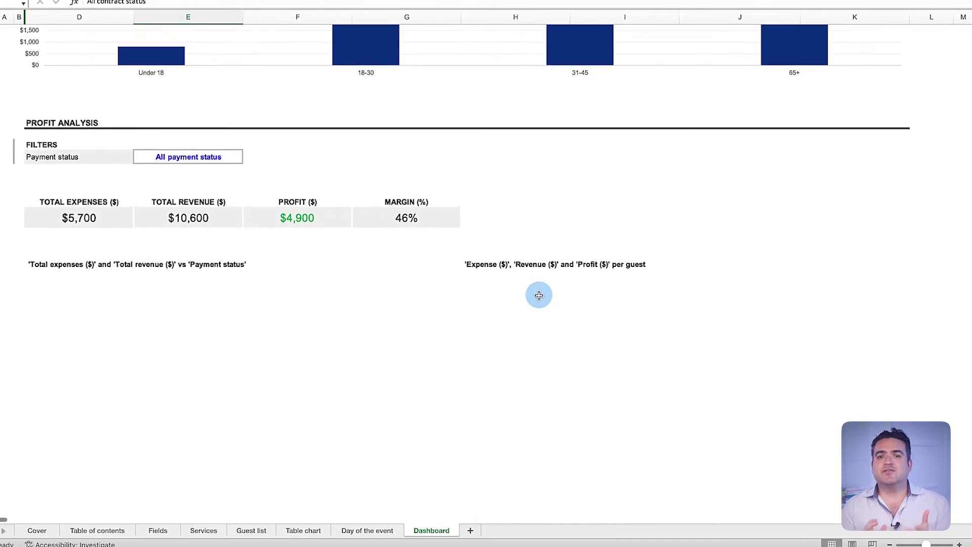
pyautogui.scroll(-2, 539, 295)
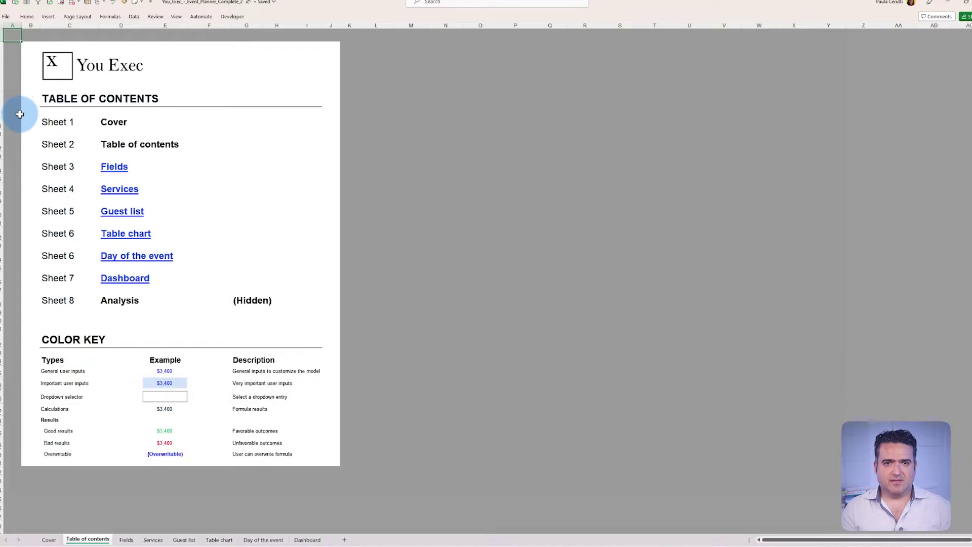
# Jump to the Services sheet through its Table of contents hyperlink.
pyautogui.click(104, 195)
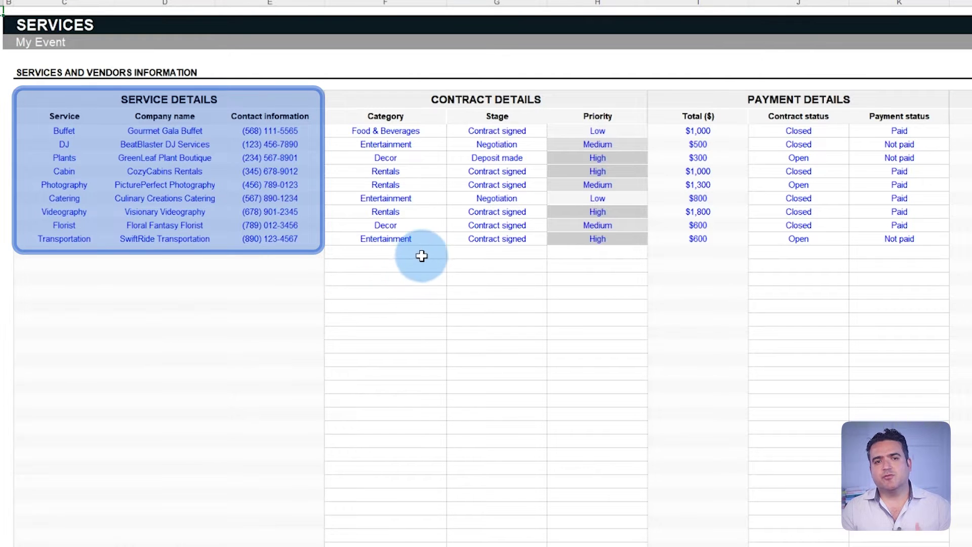
# Set Photography to Food & Beverages, Deposit made, High priority and a Closed contract.
pyautogui.click(441, 186)
pyautogui.click(452, 187)
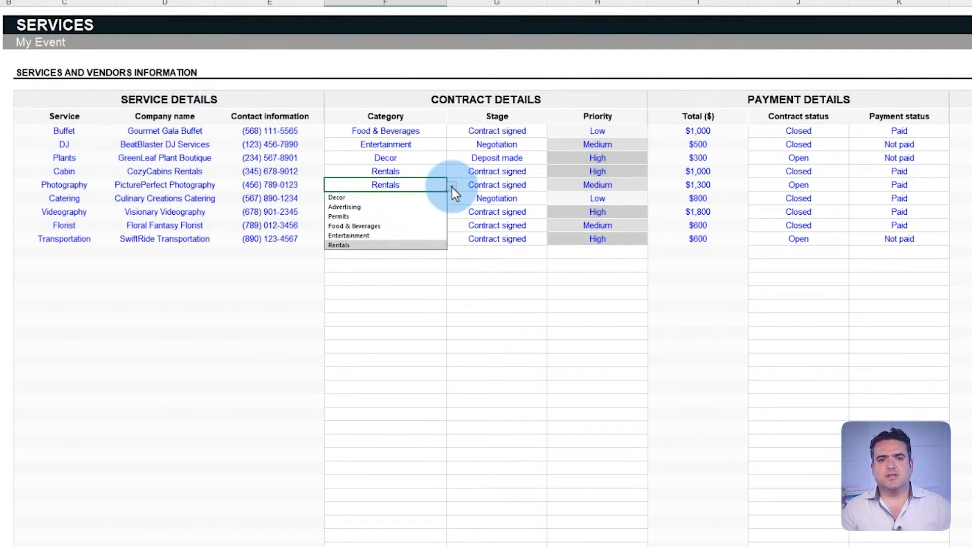
pyautogui.click(433, 228)
pyautogui.click(540, 186)
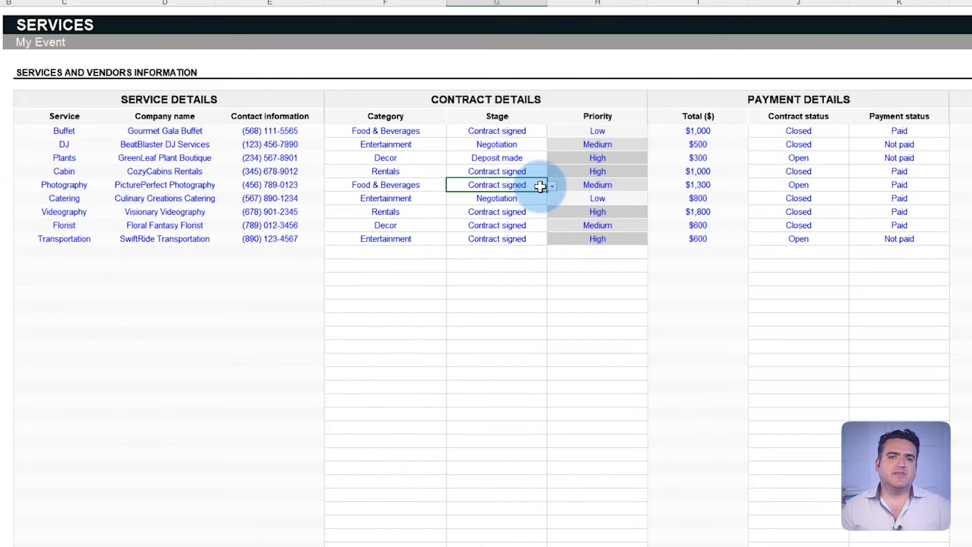
pyautogui.click(552, 186)
pyautogui.click(524, 226)
pyautogui.click(645, 185)
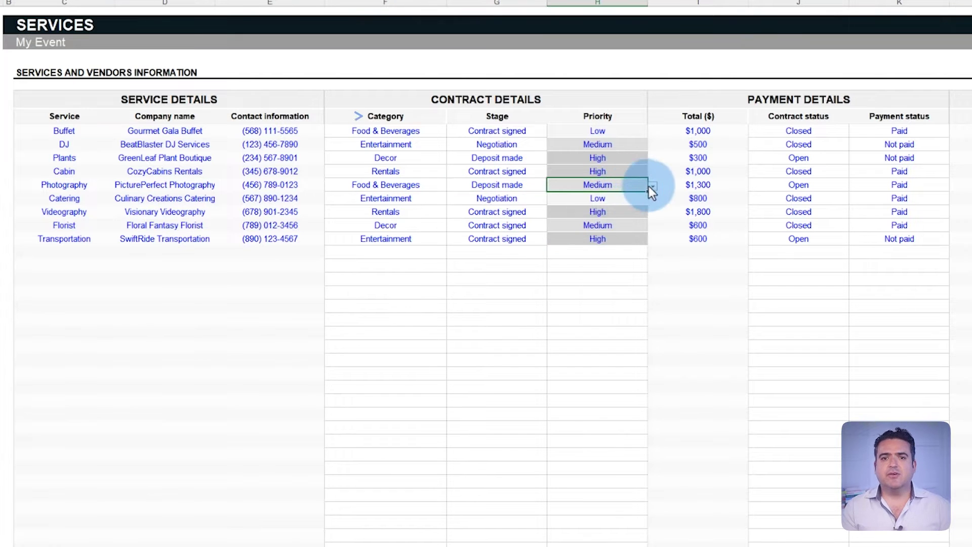
pyautogui.click(821, 185)
pyautogui.click(855, 187)
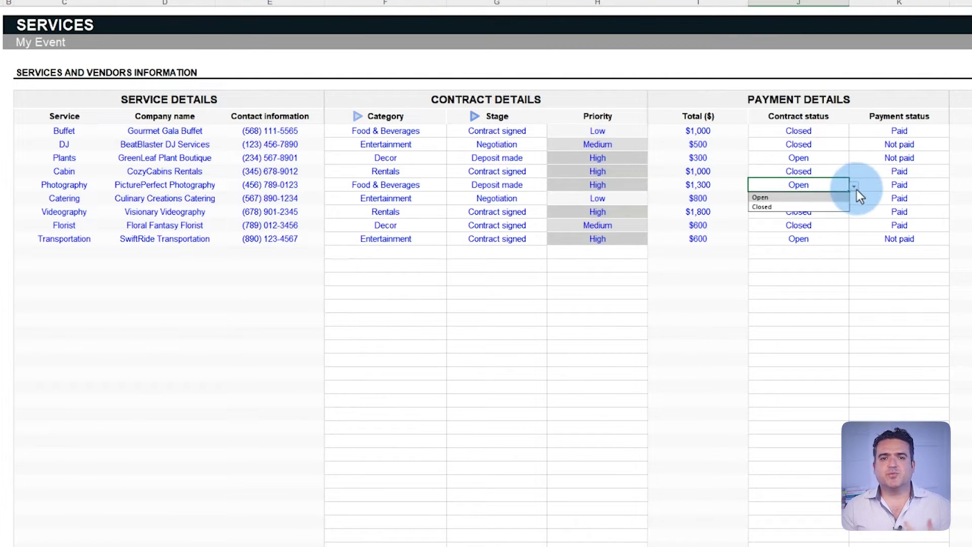
pyautogui.click(832, 208)
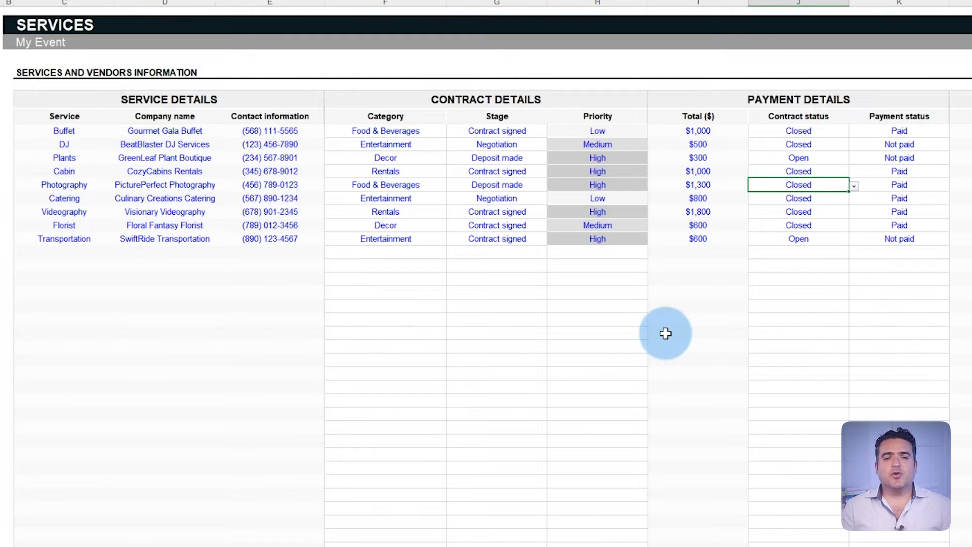
# Start a new Venue service row for Le Buffet Venue with its contact number.
pyautogui.click(96, 255)
pyautogui.write('Venue')
pyautogui.press('Tab')
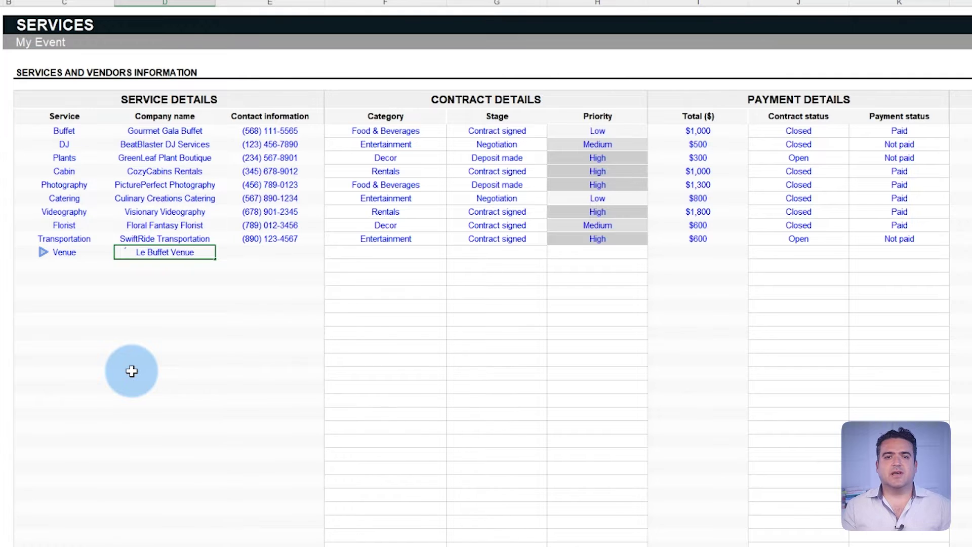
pyautogui.press('Tab')
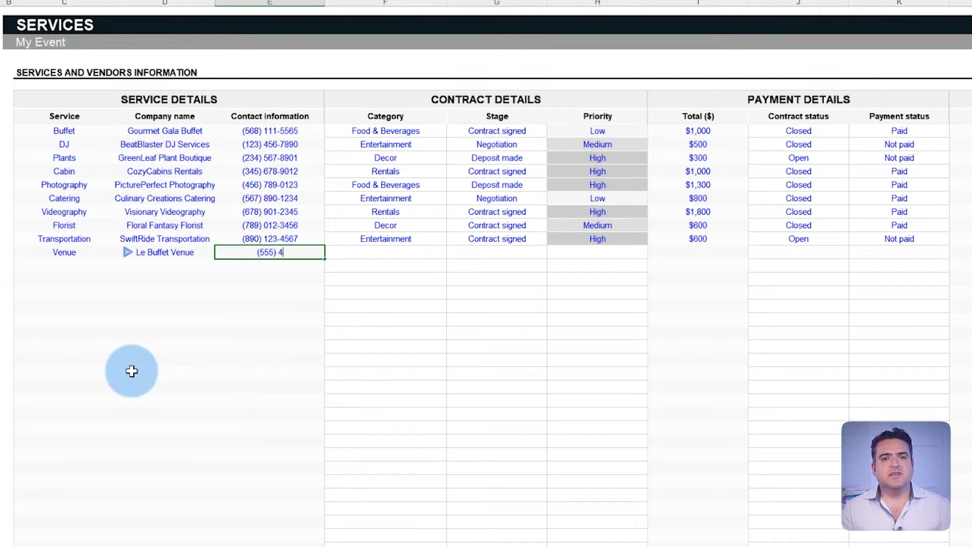
pyautogui.press('Tab')
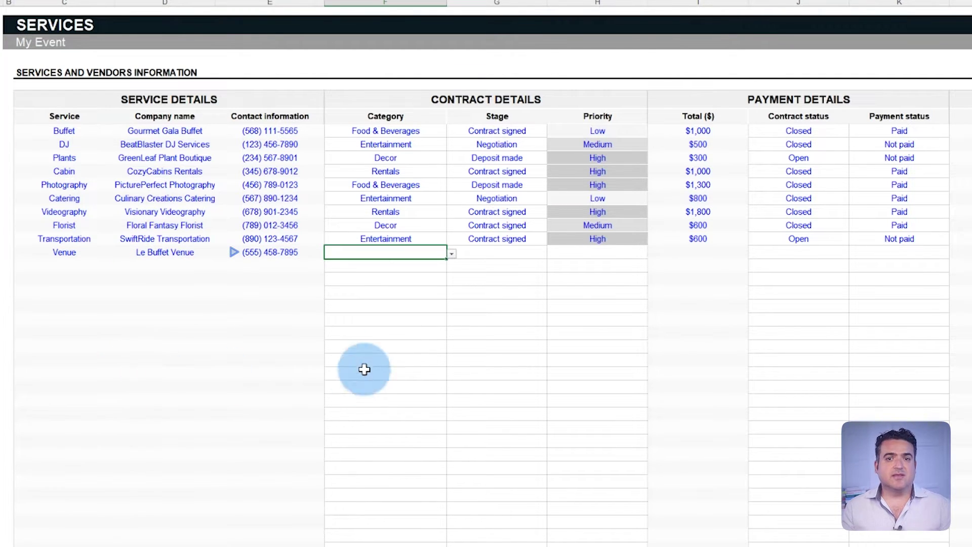
# Give the Venue row category Rentals, stage Negotiation, High priority and a $2,500 total.
pyautogui.click(454, 256)
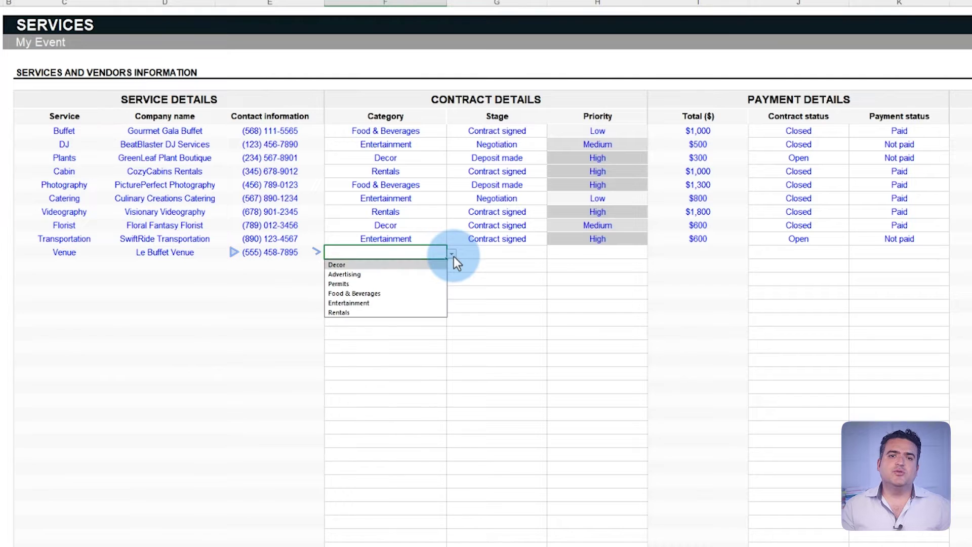
pyautogui.click(420, 312)
pyautogui.click(536, 252)
pyautogui.click(552, 253)
pyautogui.click(533, 274)
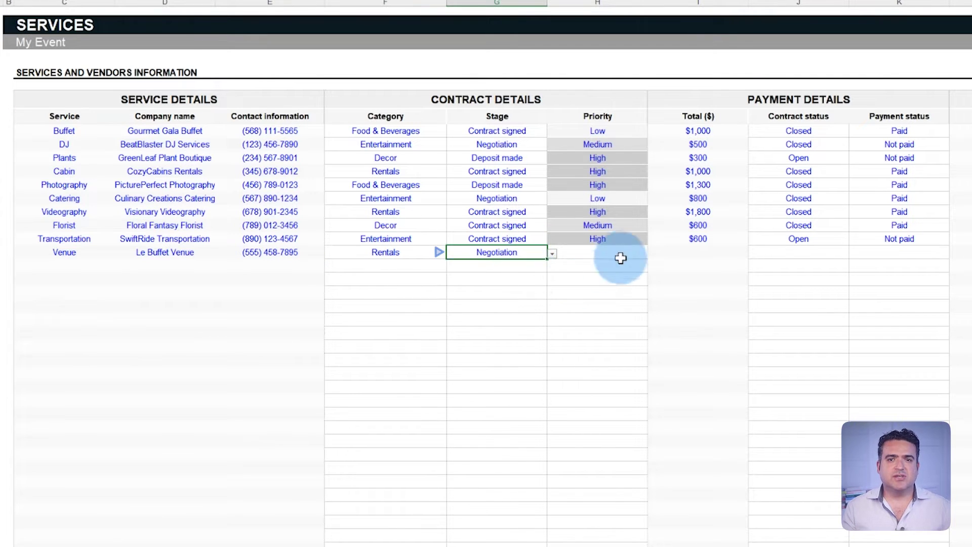
pyautogui.click(619, 256)
pyautogui.click(653, 253)
pyautogui.click(599, 284)
pyautogui.click(697, 255)
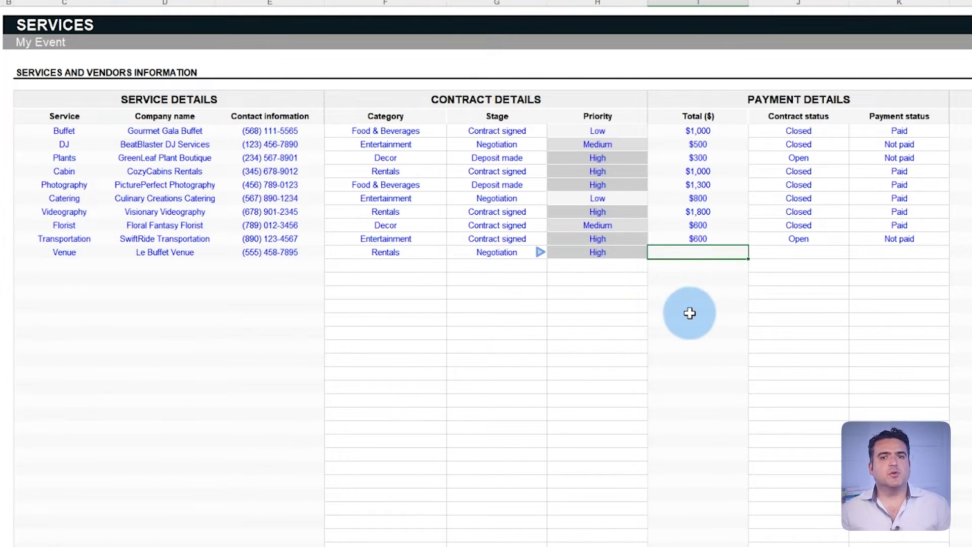
pyautogui.press('Return')
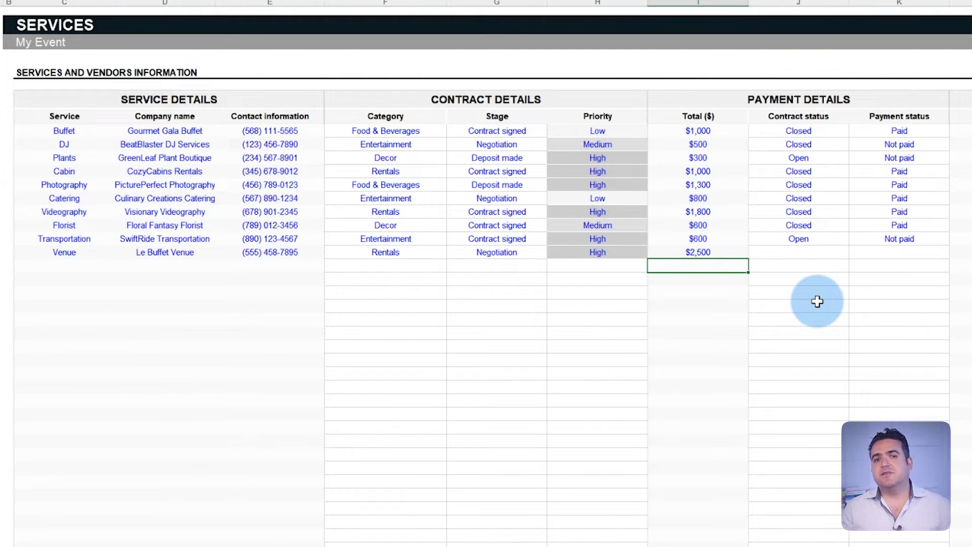
# Set Venue's contract status to Closed and its payment status to Paid.
pyautogui.click(837, 252)
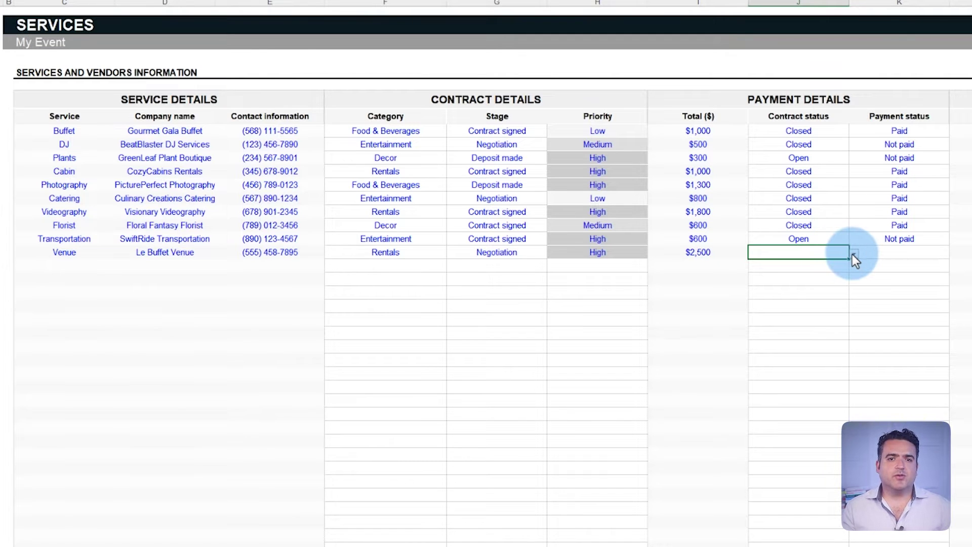
pyautogui.click(853, 255)
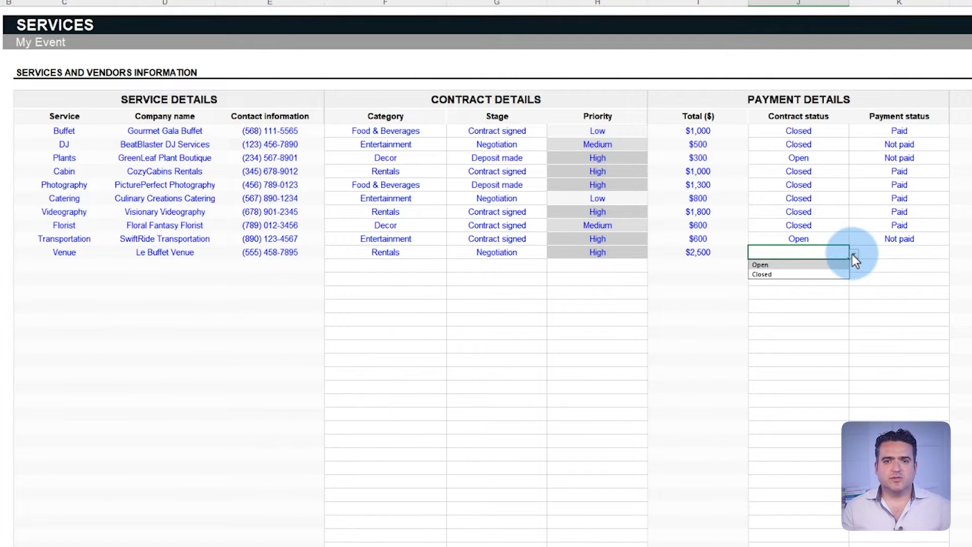
pyautogui.click(828, 267)
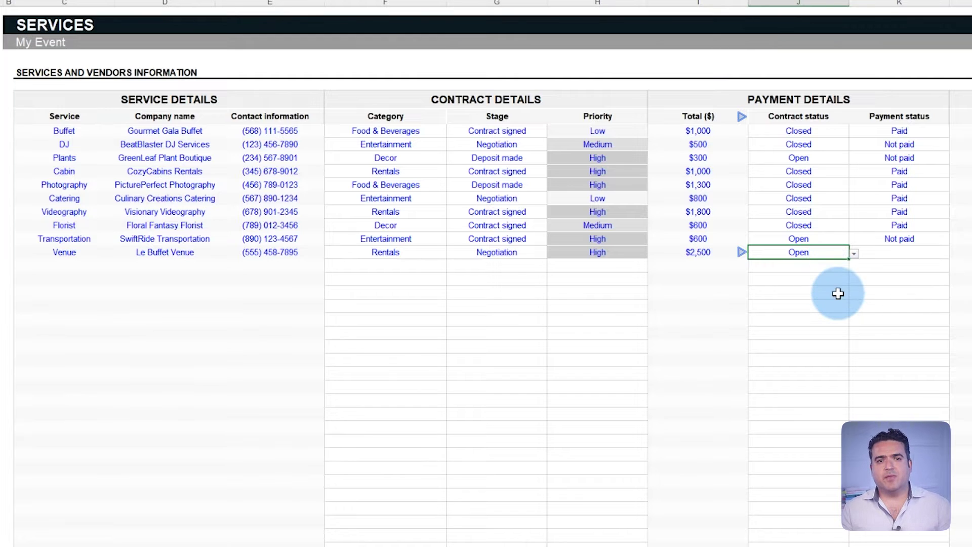
pyautogui.click(855, 253)
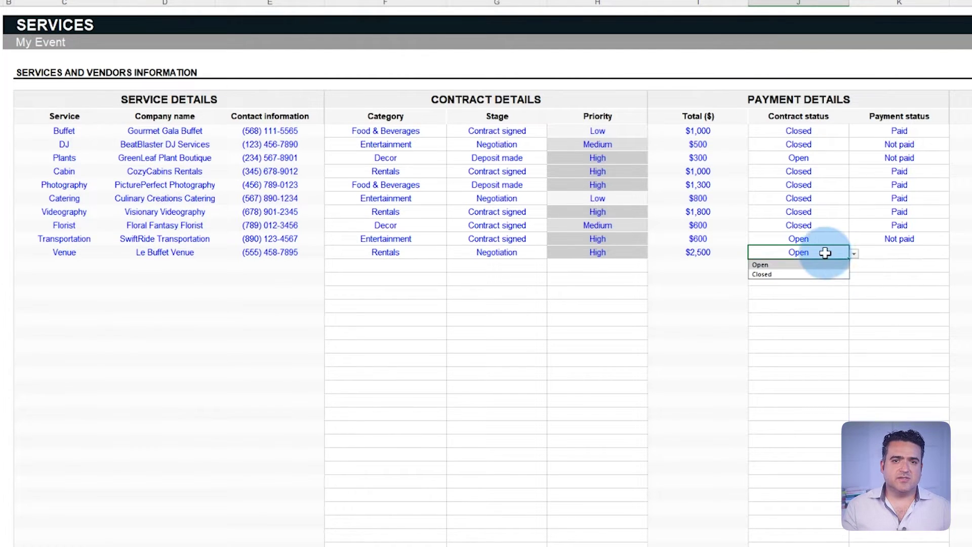
pyautogui.click(801, 275)
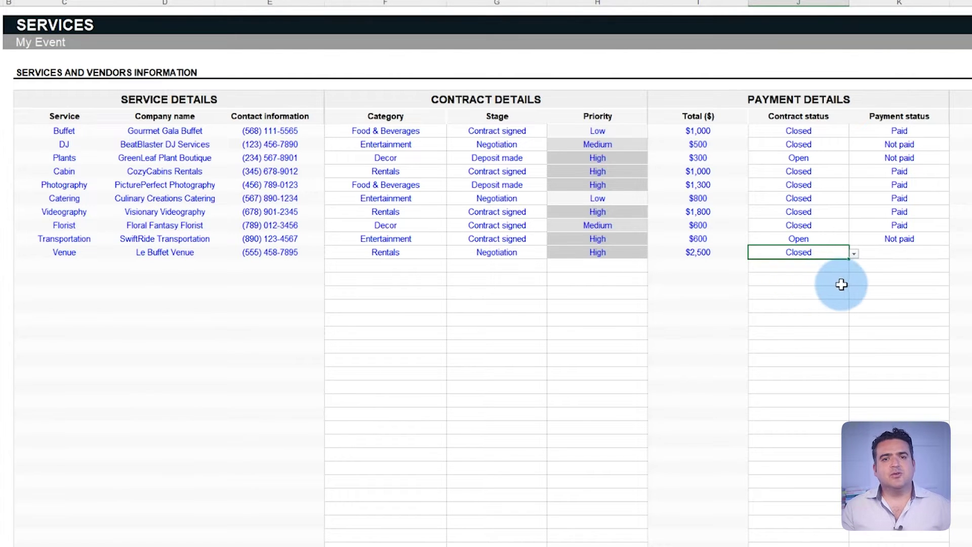
pyautogui.click(928, 255)
pyautogui.click(953, 255)
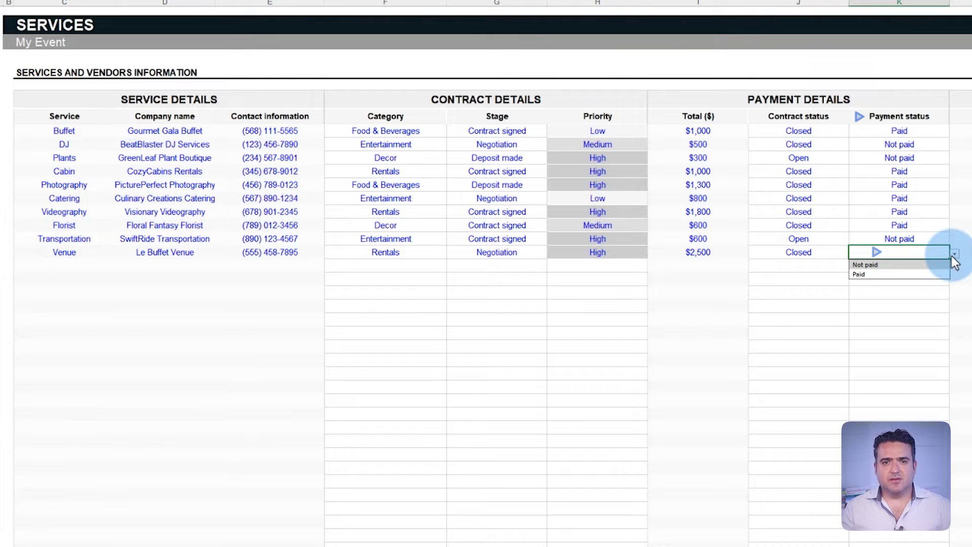
pyautogui.click(945, 274)
pyautogui.click(943, 291)
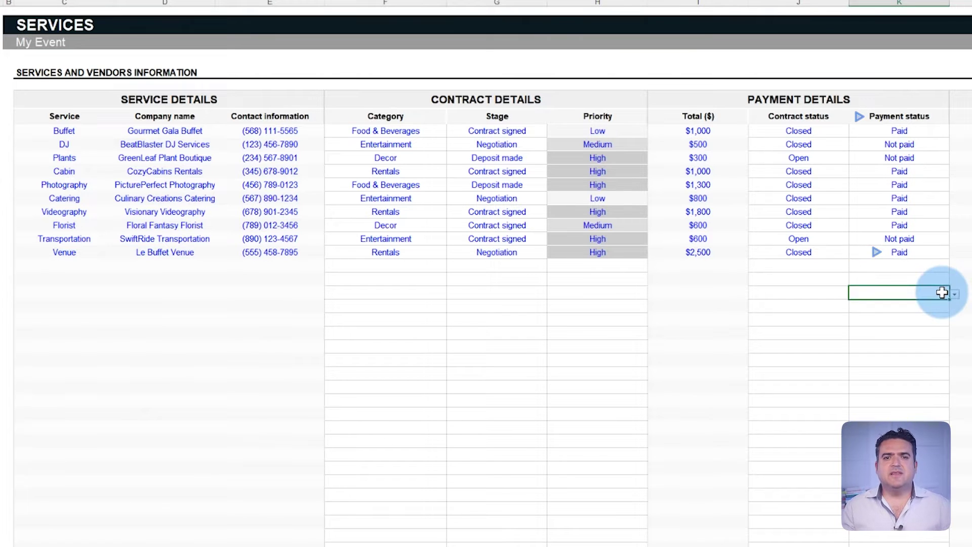
# Add a second Venue row for LA Bufeet with its contact number.
pyautogui.click(51, 267)
pyautogui.write('Venue')
pyautogui.press('Tab')
pyautogui.write('LA')
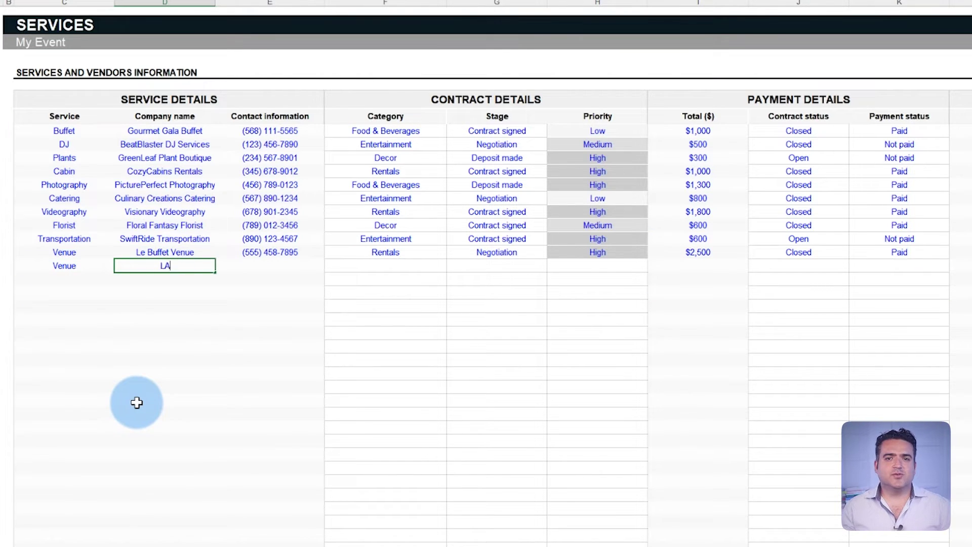
pyautogui.write(' Bufeet')
pyautogui.press('Tab')
pyautogui.write('(')
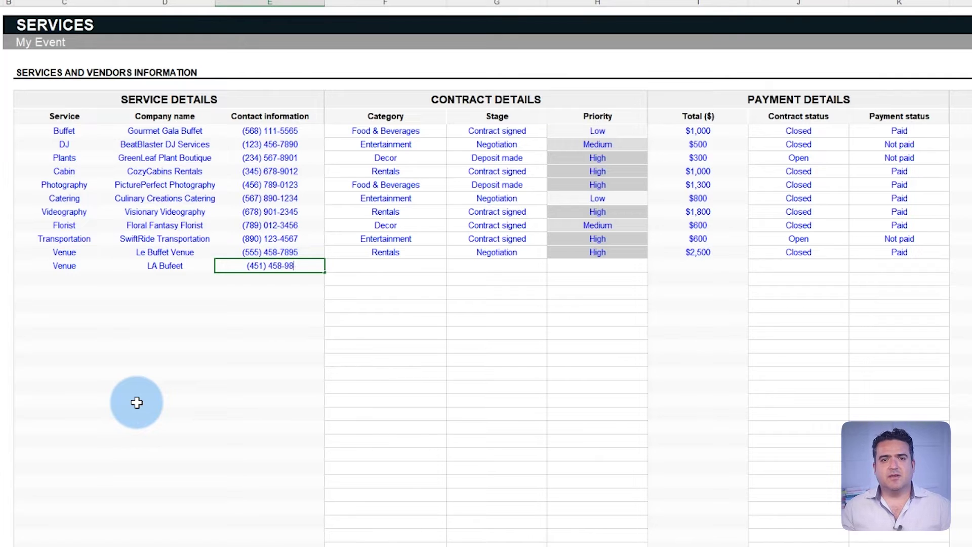
pyautogui.press('Tab')
# Set the second venue to Rentals, Interviewing stage and Medium priority.
pyautogui.click(451, 266)
pyautogui.click(391, 326)
pyautogui.press('Tab')
pyautogui.click(553, 267)
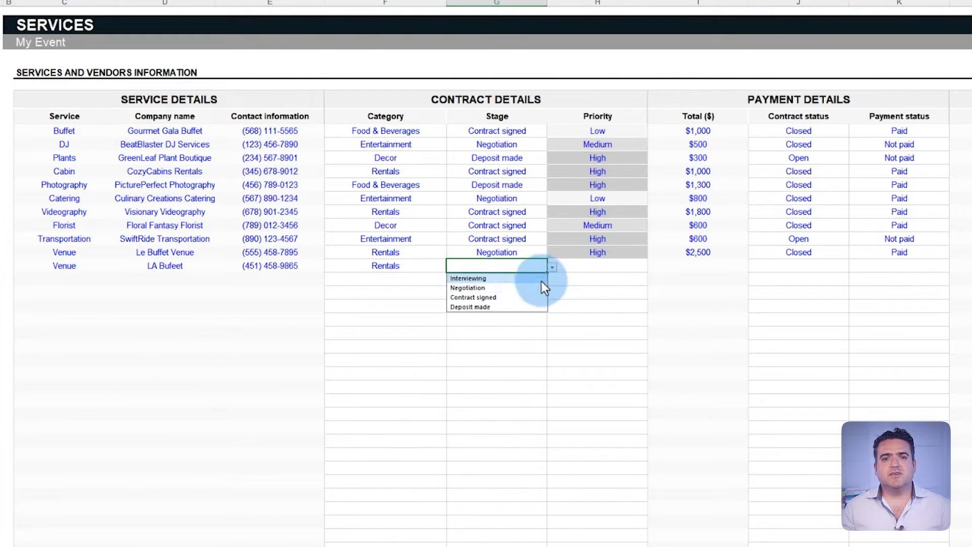
pyautogui.click(543, 278)
pyautogui.press('Tab')
pyautogui.hotkey('alt', 'Down')
pyautogui.click(629, 286)
pyautogui.press('Tab')
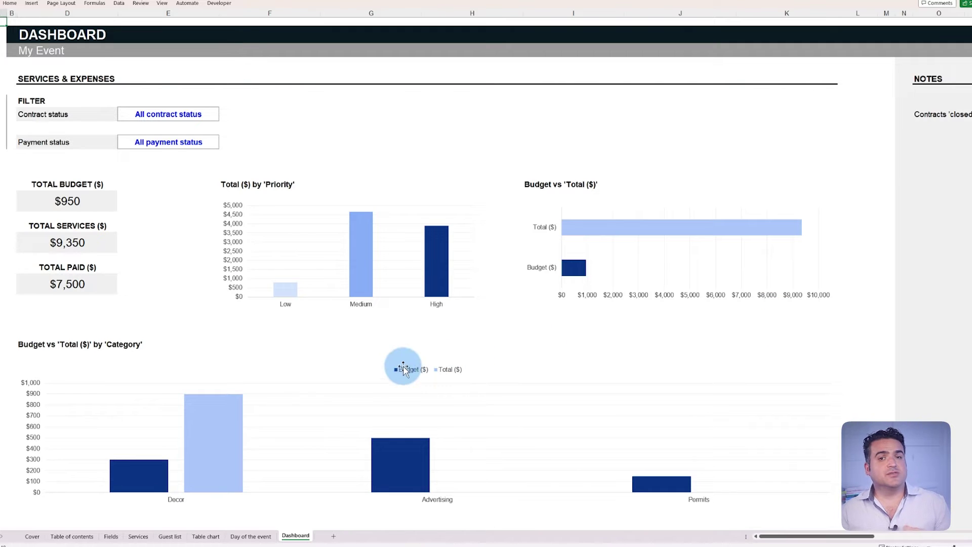
# List Food & Beverages, Entertainment and Rentals as categories below Permits on the Fields sheet.
pyautogui.click(110, 536)
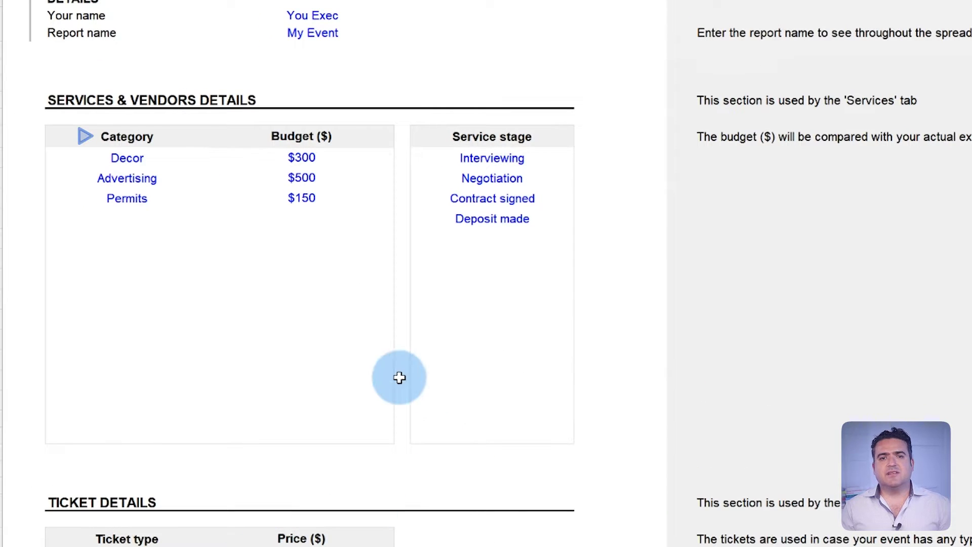
pyautogui.click(155, 226)
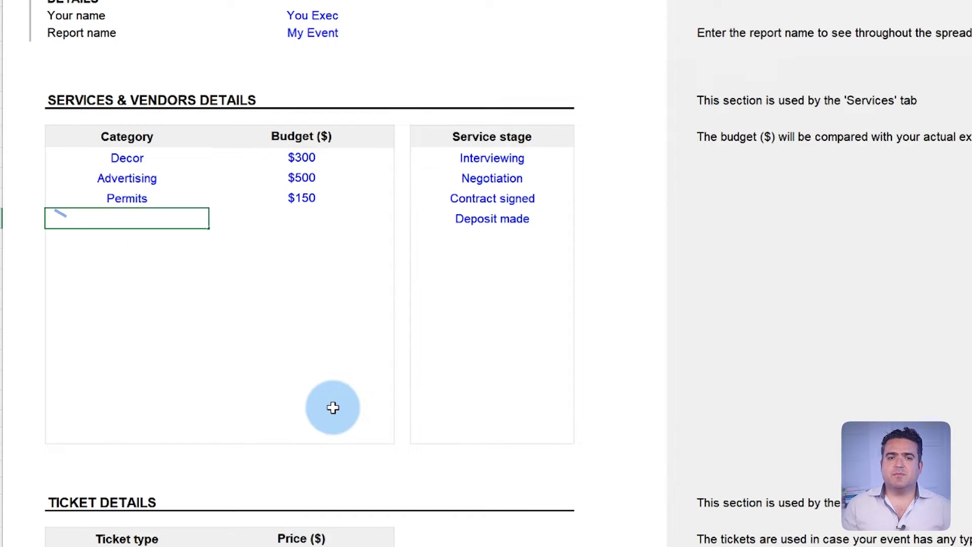
pyautogui.press('Return')
pyautogui.write('Entertainment')
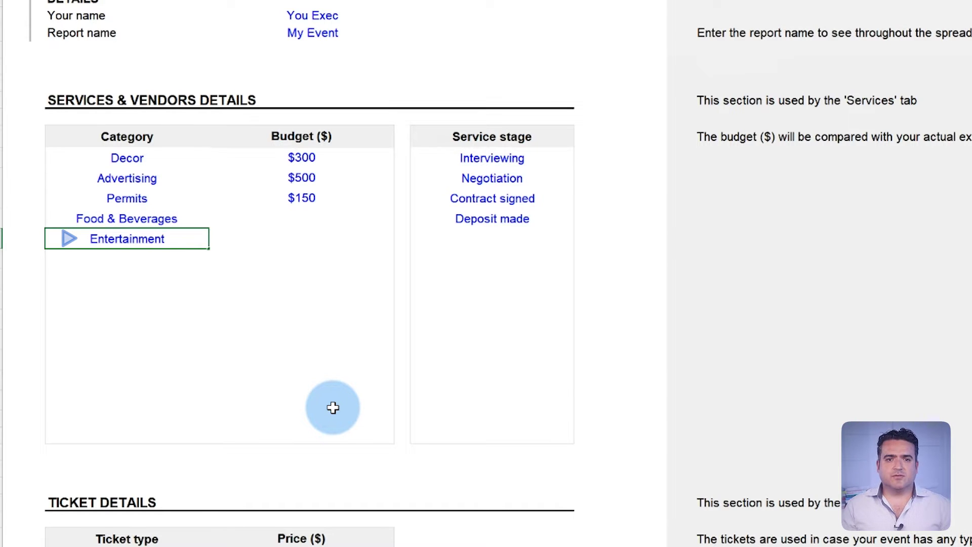
pyautogui.press('Return')
pyautogui.write('Rental')
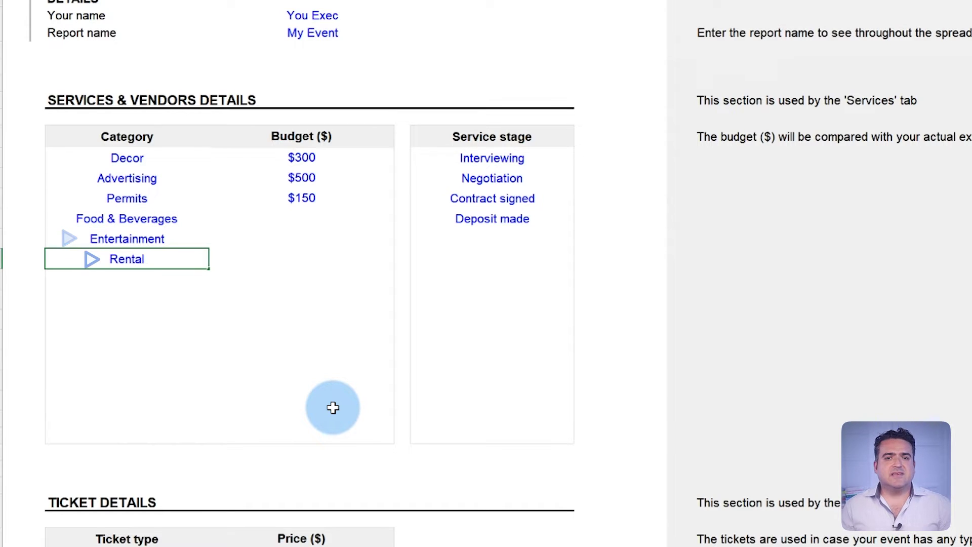
pyautogui.write('s')
pyautogui.press('Tab')
# Enter budgets of 8000, 2250 and 5000 for those three categories.
pyautogui.press('Up')
pyautogui.press('Up')
pyautogui.write('8000')
pyautogui.press('Return')
pyautogui.write('2250')
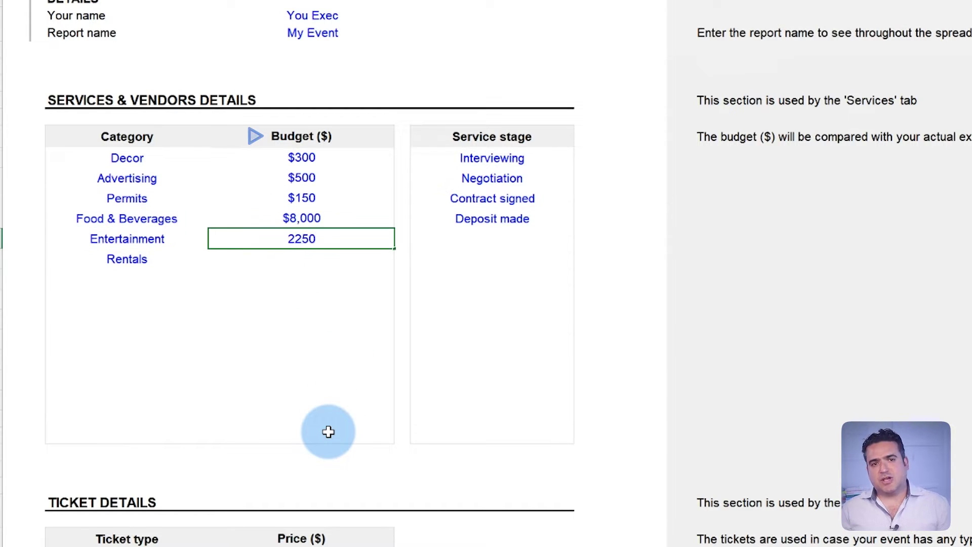
pyautogui.press('Return')
pyautogui.write('5000')
pyautogui.press('Return')
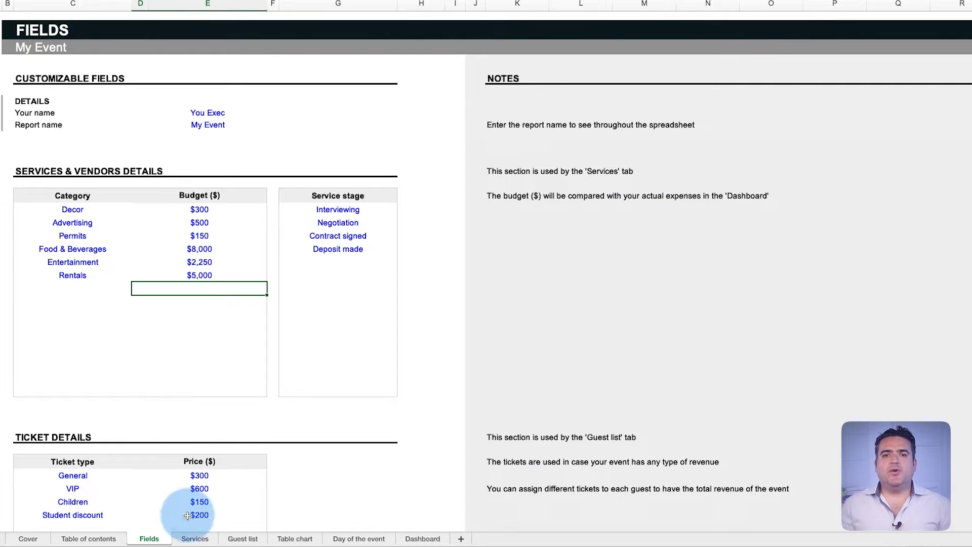
# Add a Transportation row for SwiftRide Transportation: Rentals, Contract signed, High, 700, Open.
pyautogui.click(192, 539)
pyautogui.write('Transportation')
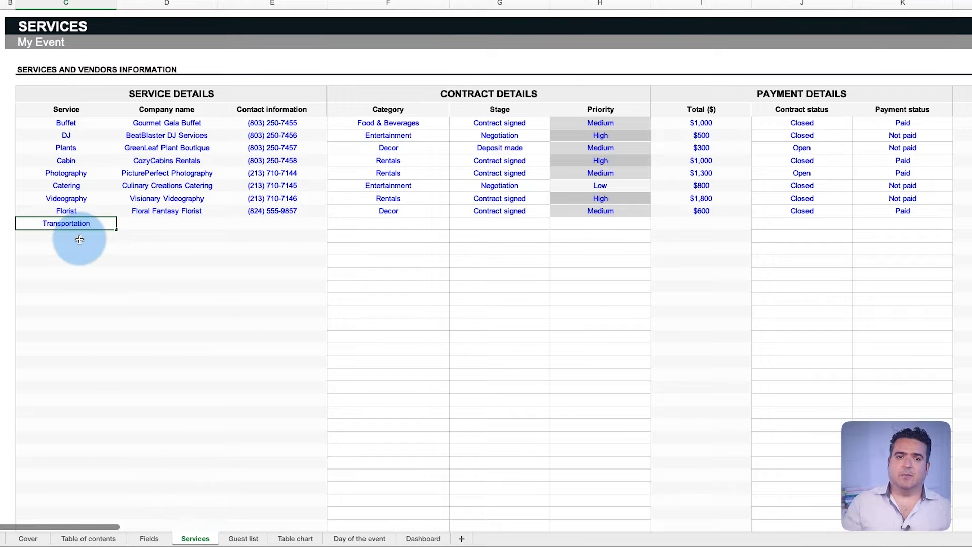
pyautogui.press('Tab')
pyautogui.write('SwiftRide Transportation')
pyautogui.press('Tab')
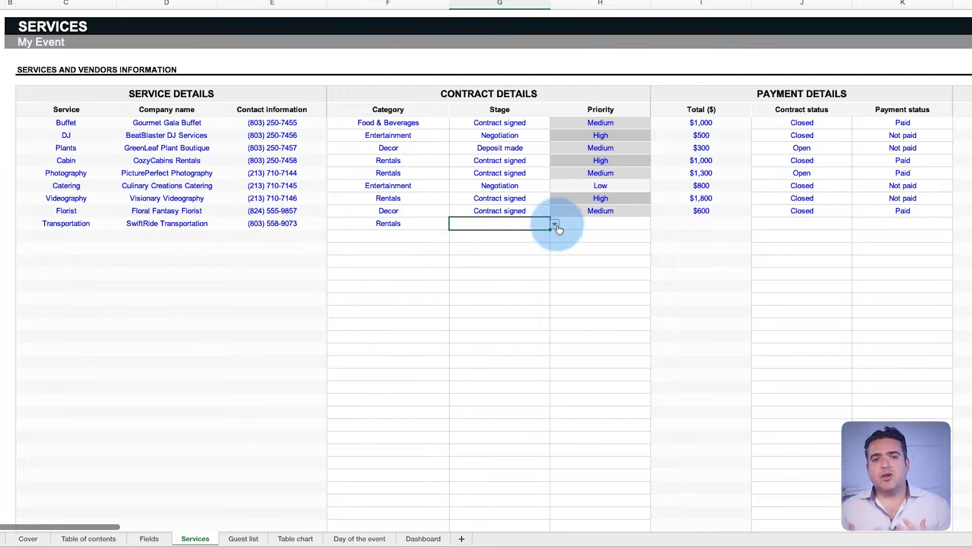
pyautogui.write('Contract signed\tHigh\t700\tOpen')
# Mark Transportation's payment status as Paid, then return to the Dashboard.
pyautogui.click(958, 225)
pyautogui.click(903, 236)
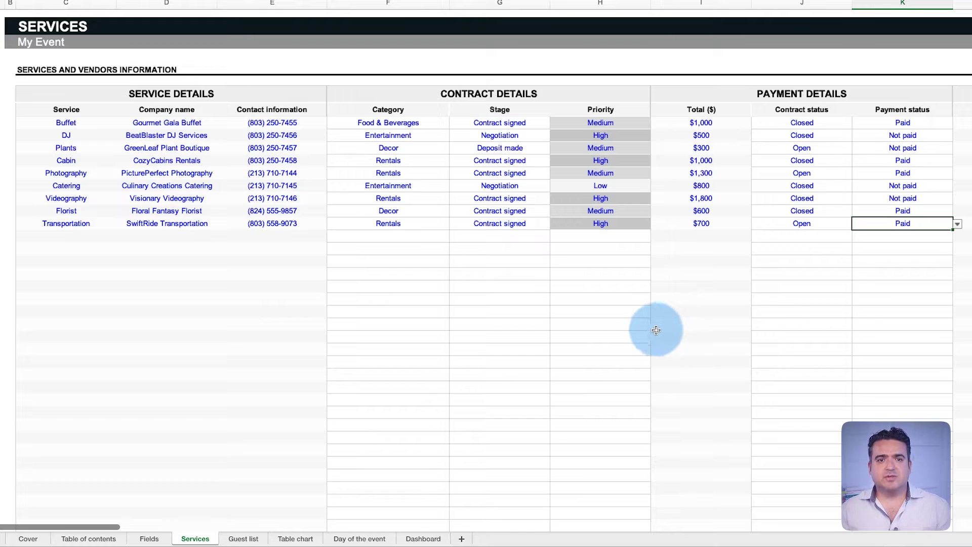
pyautogui.click(425, 539)
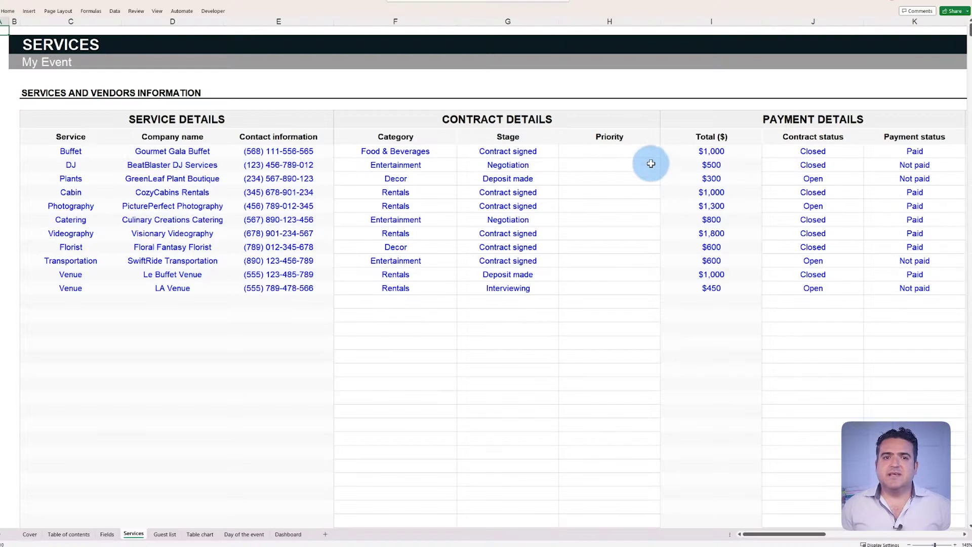
# Set the Priority dropdowns: Buffet to High, DJ to Medium and Plants to Low.
pyautogui.click(650, 152)
pyautogui.click(664, 153)
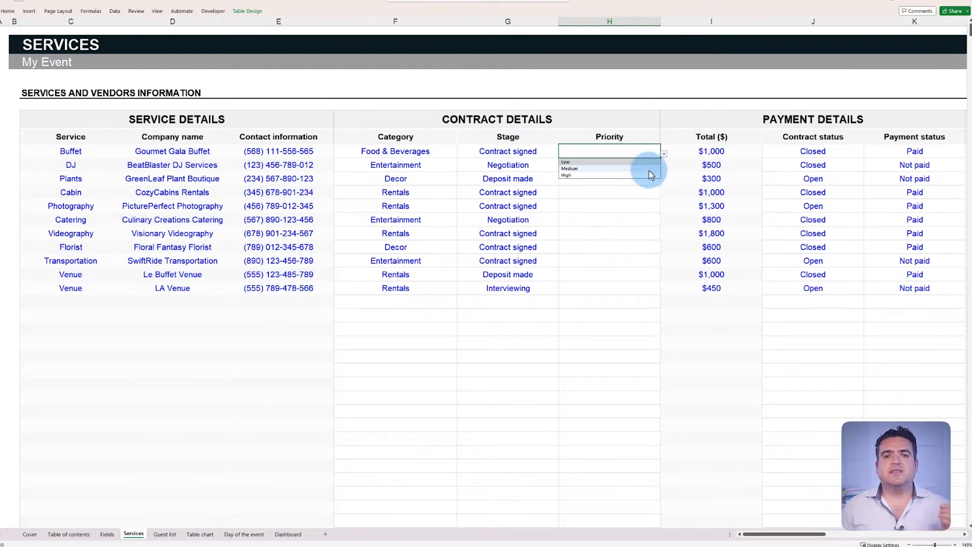
pyautogui.click(650, 175)
pyautogui.click(650, 165)
pyautogui.click(664, 168)
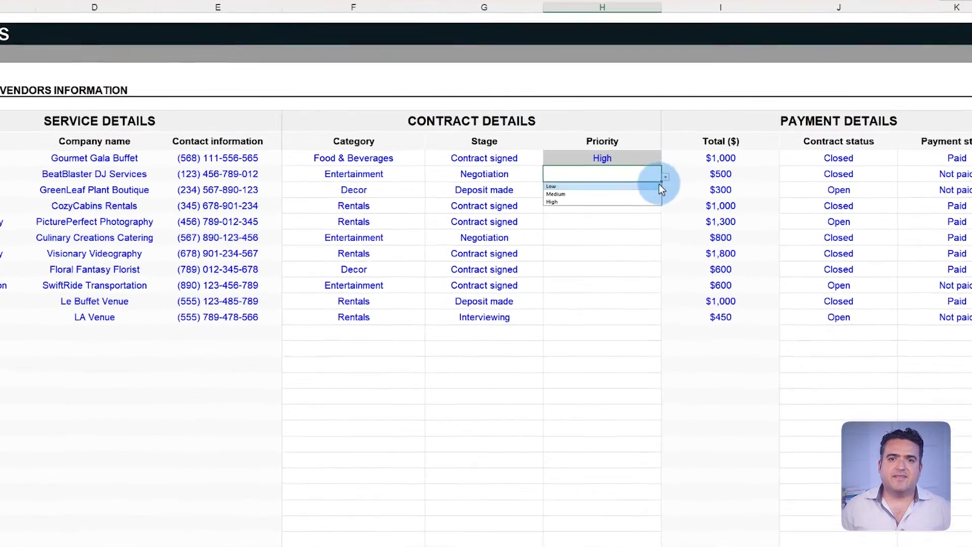
pyautogui.click(648, 195)
pyautogui.click(654, 187)
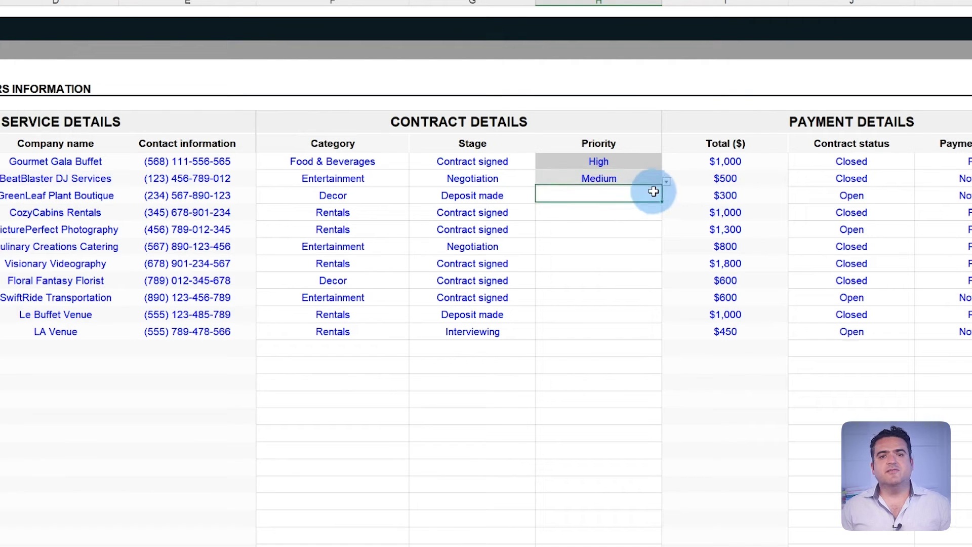
pyautogui.click(665, 199)
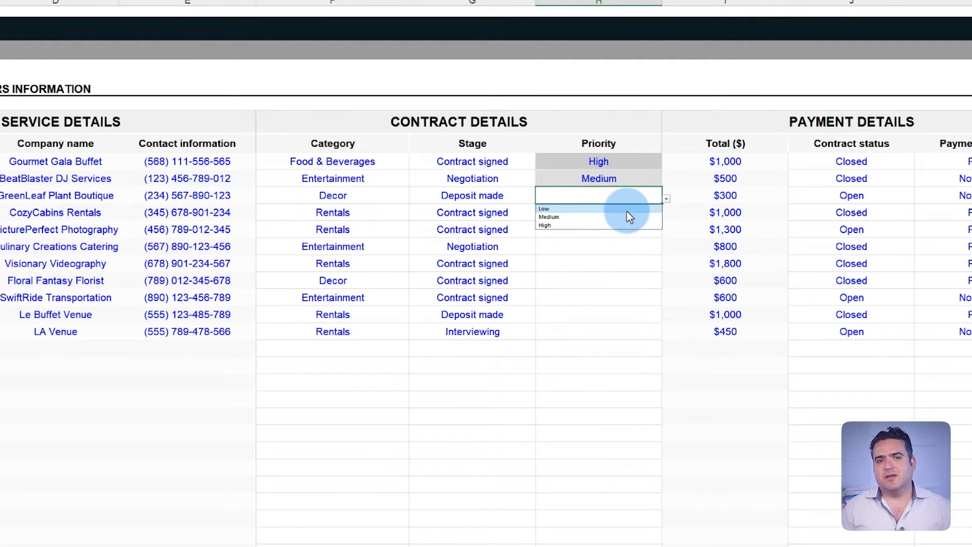
pyautogui.click(626, 210)
pyautogui.click(636, 263)
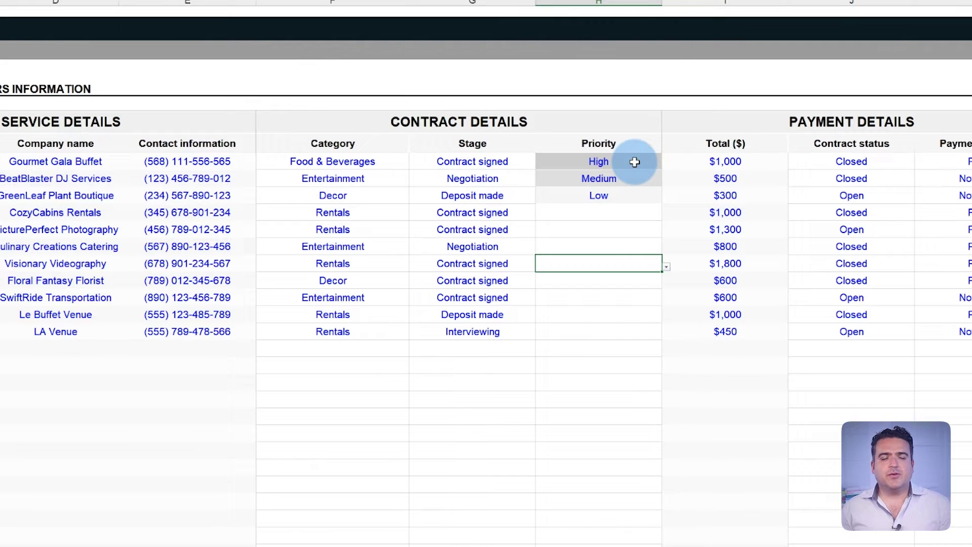
pyautogui.click(635, 162)
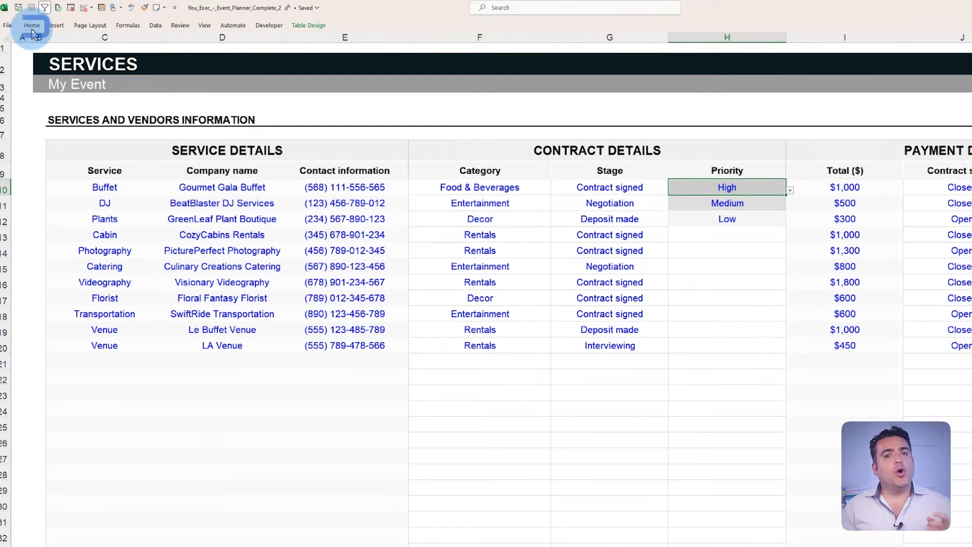
# Edit the High priority conditional formatting rule to a dark red fill with white text.
pyautogui.click(32, 25)
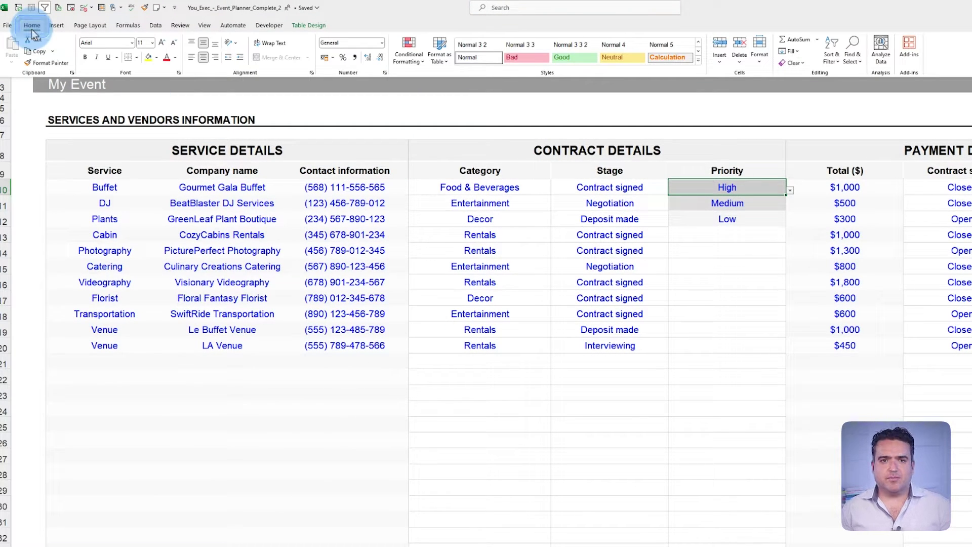
pyautogui.click(409, 49)
pyautogui.click(441, 198)
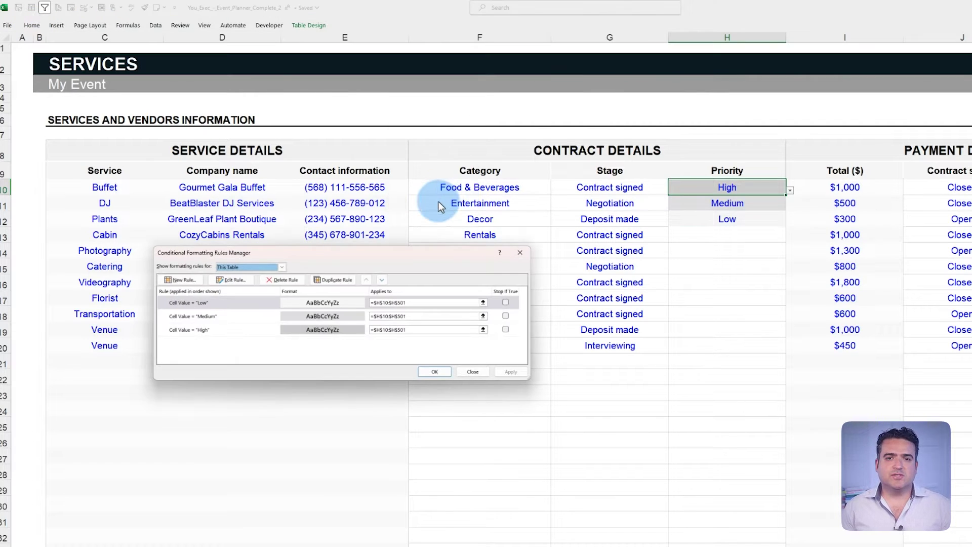
pyautogui.doubleClick(253, 328)
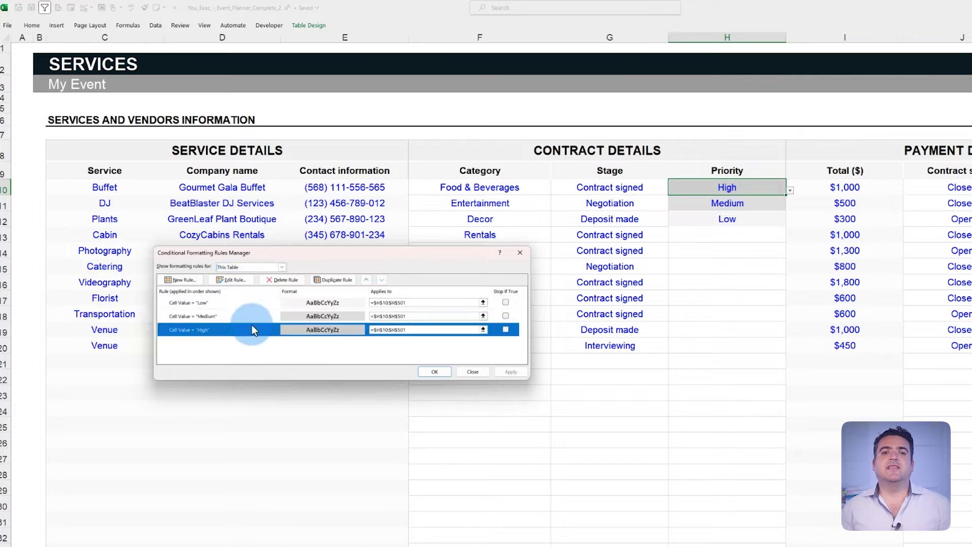
pyautogui.click(430, 369)
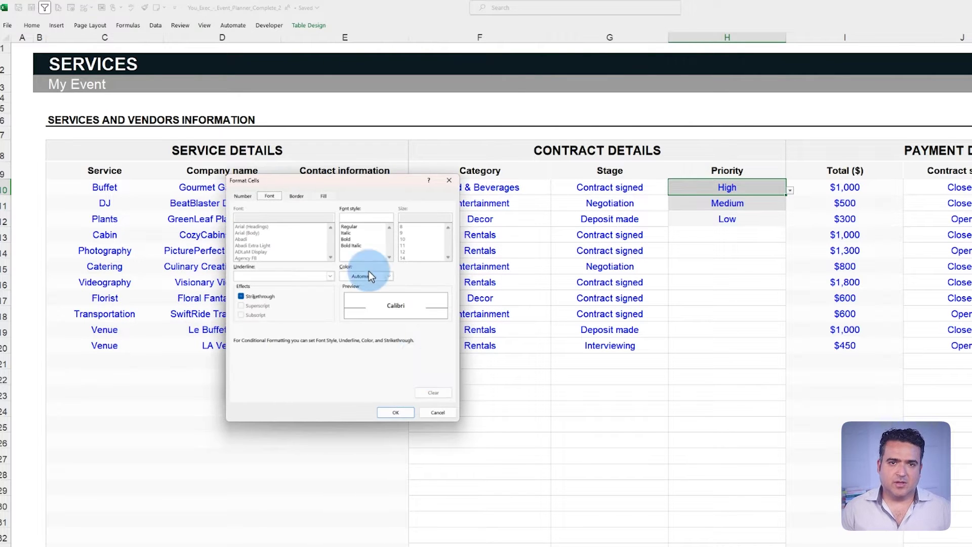
pyautogui.click(324, 196)
pyautogui.click(282, 268)
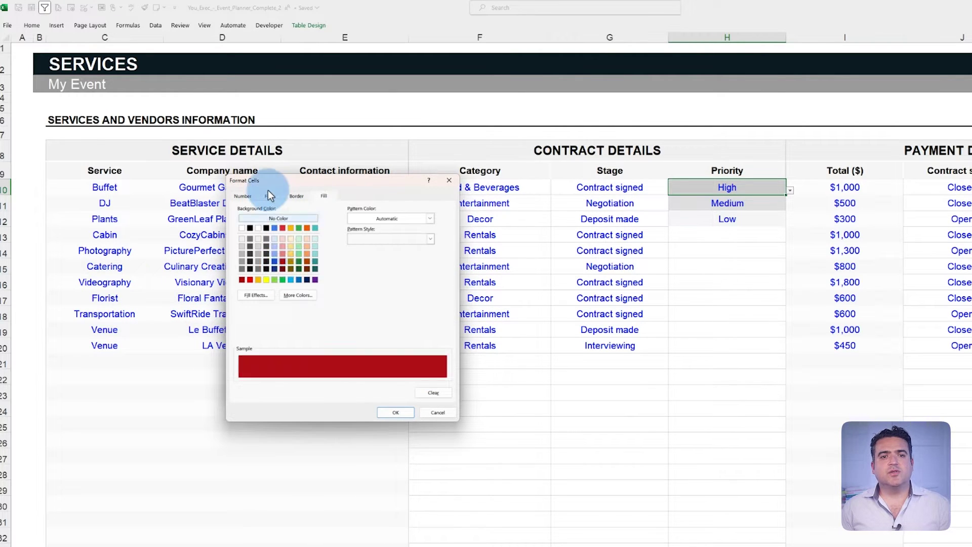
pyautogui.click(270, 196)
pyautogui.click(389, 276)
pyautogui.click(351, 312)
pyautogui.click(401, 413)
pyautogui.click(404, 366)
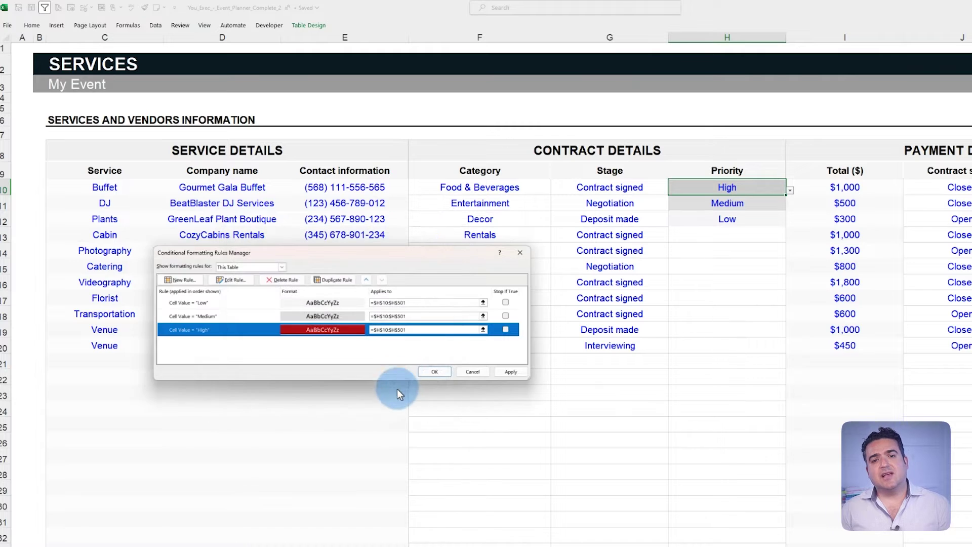
pyautogui.click(430, 373)
# Give the Low priority rule a green fill format.
pyautogui.click(728, 203)
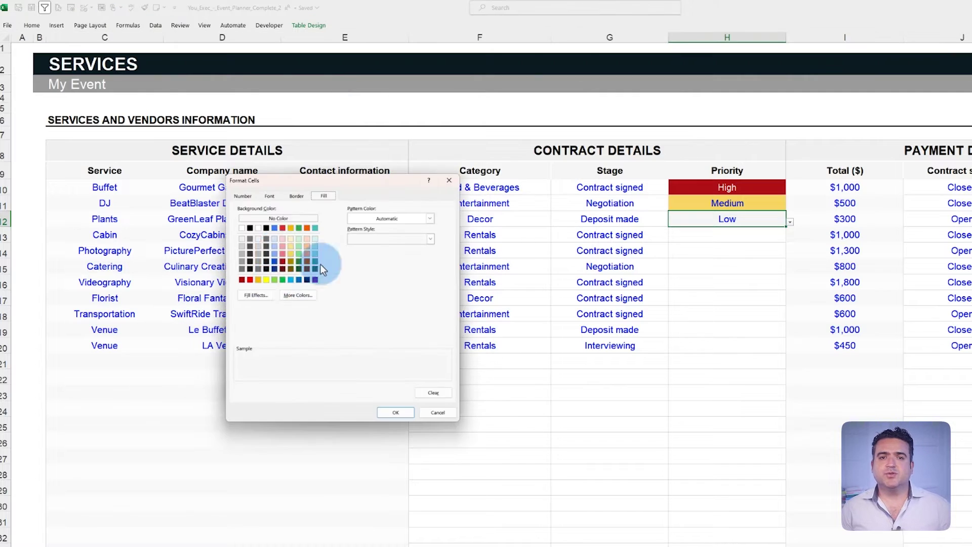
pyautogui.click(320, 263)
pyautogui.click(393, 421)
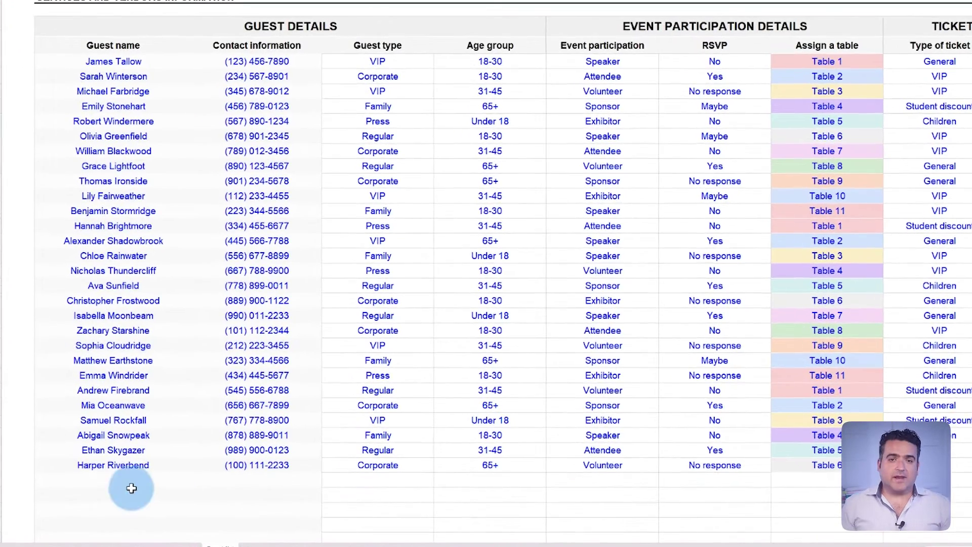
# Enter a new guest's full name and phone number below the guest list.
pyautogui.click(100, 484)
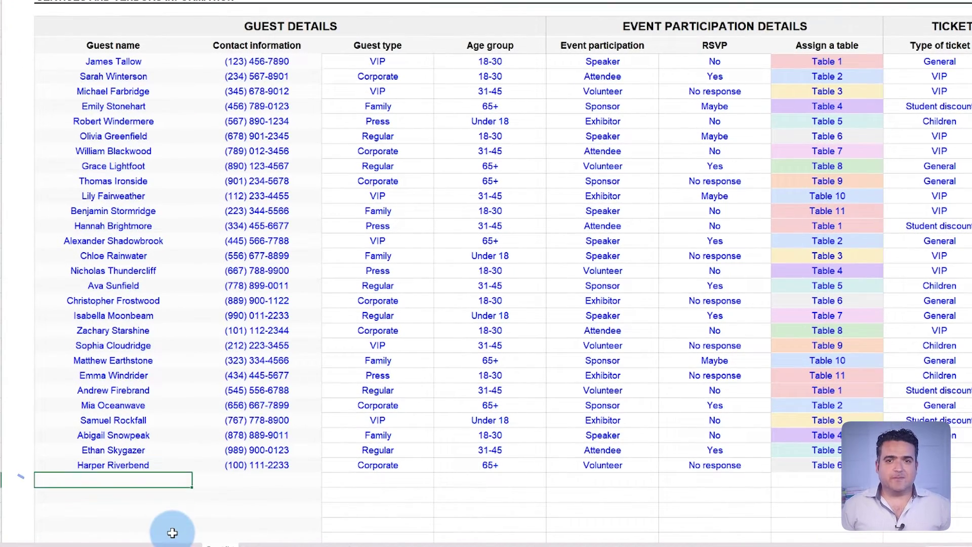
pyautogui.press('Tab')
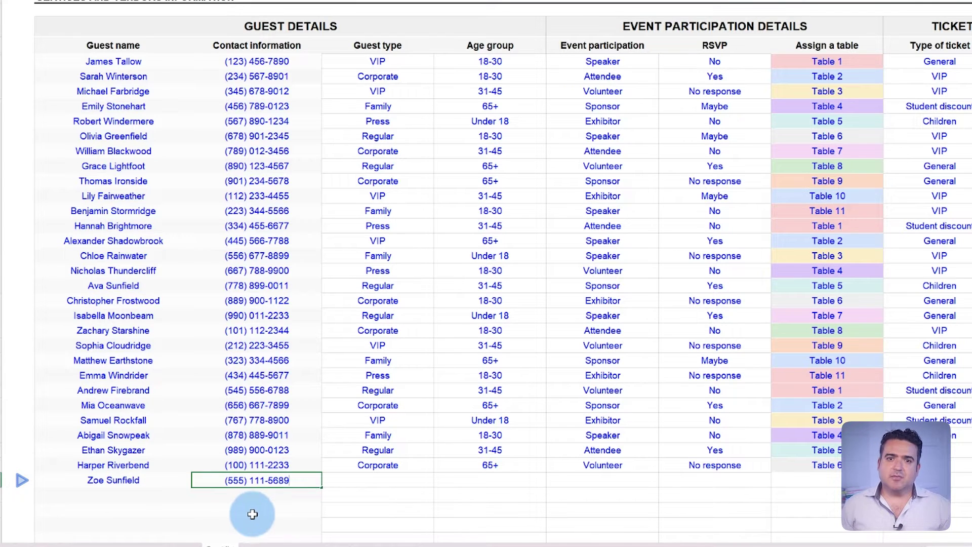
pyautogui.write('(555) 111-5689')
# Set the new guest's type to Family, age group to 18-30 and participation to Attendee.
pyautogui.click(433, 486)
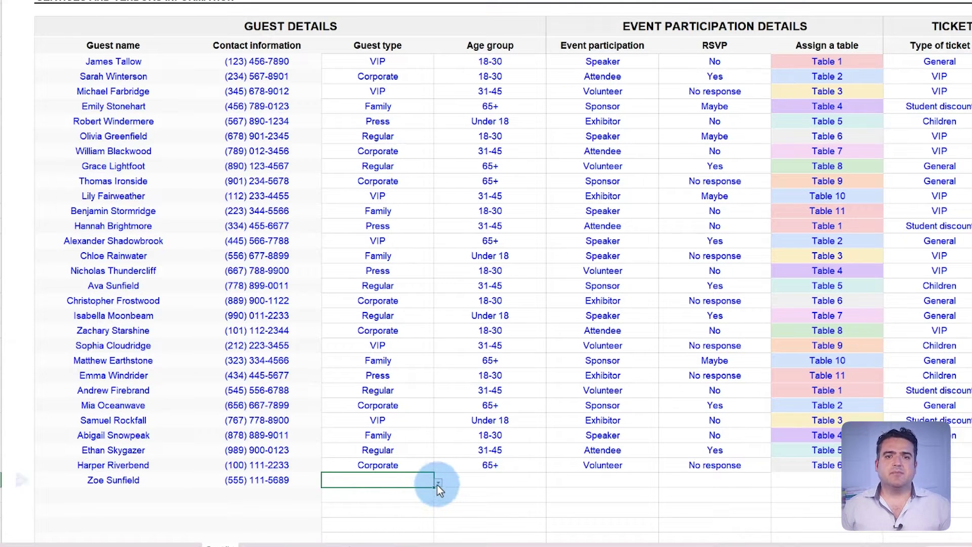
pyautogui.click(437, 483)
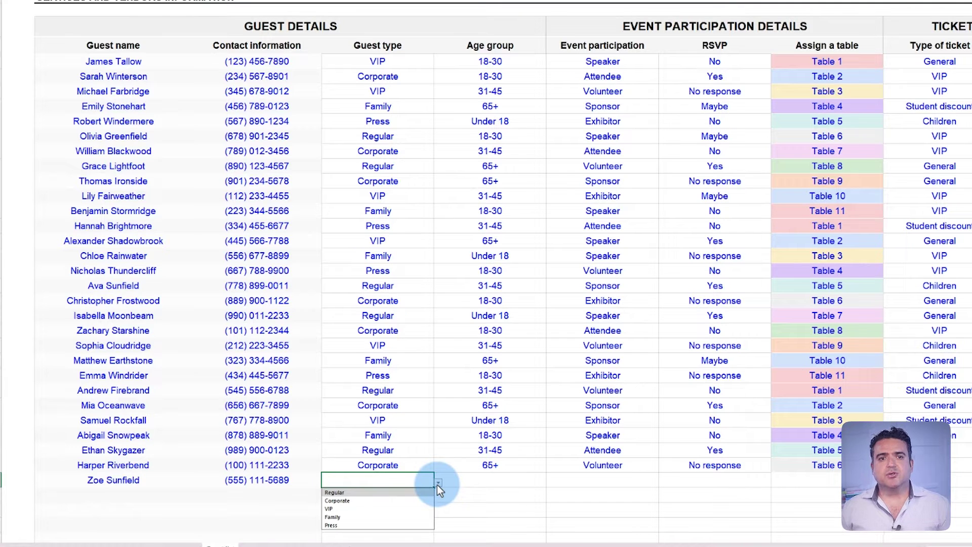
pyautogui.click(380, 519)
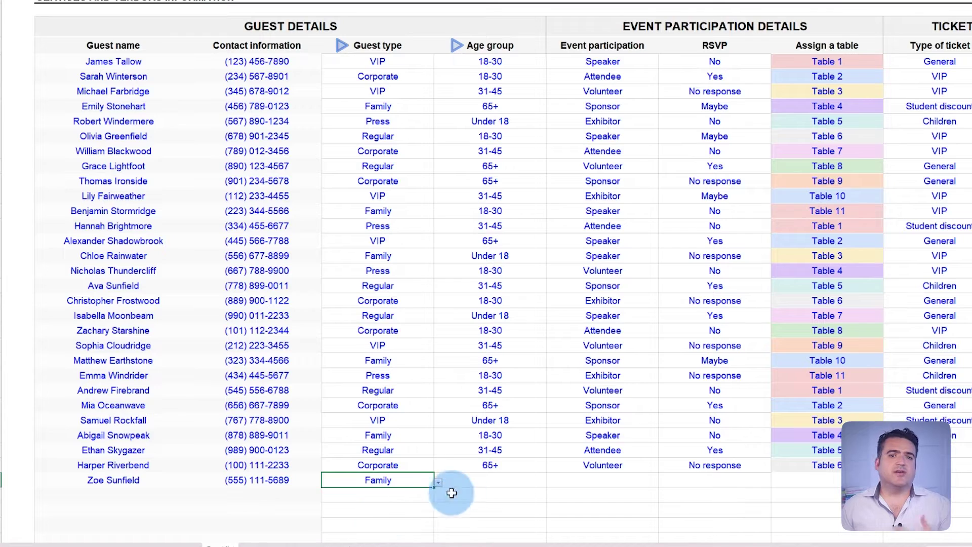
pyautogui.click(506, 481)
pyautogui.click(550, 482)
pyautogui.click(492, 500)
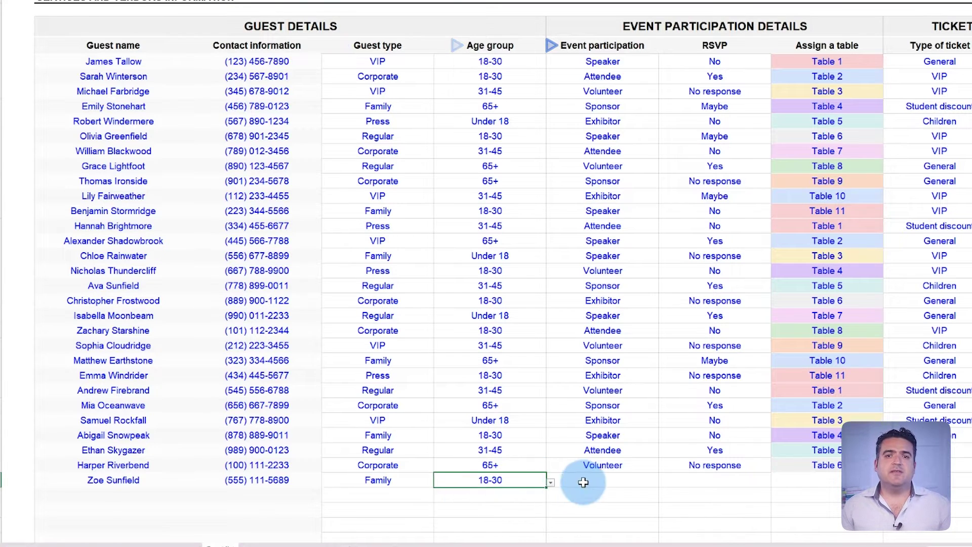
pyautogui.click(588, 480)
pyautogui.click(661, 482)
pyautogui.click(625, 502)
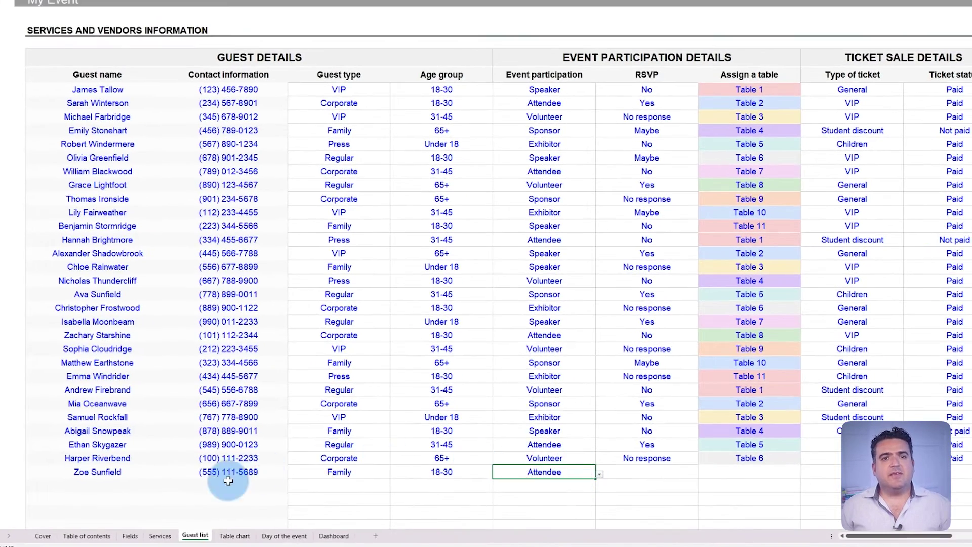
# Set the new guest's RSVP to Yes.
pyautogui.click(130, 535)
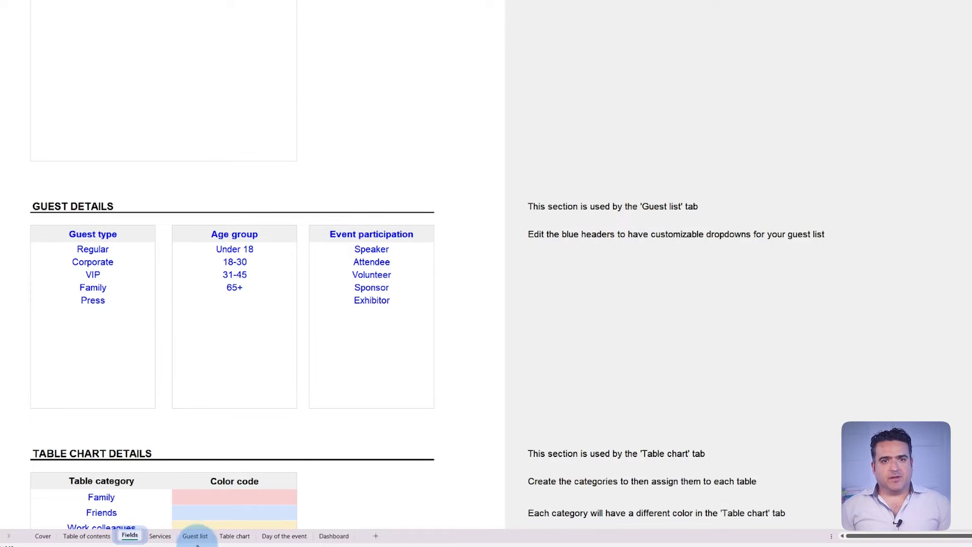
pyautogui.click(202, 535)
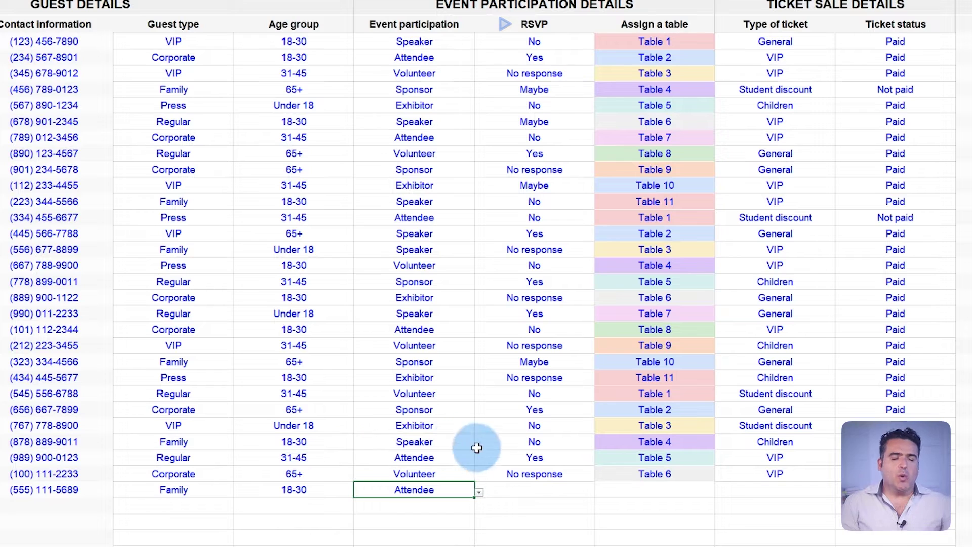
pyautogui.click(589, 490)
pyautogui.click(599, 492)
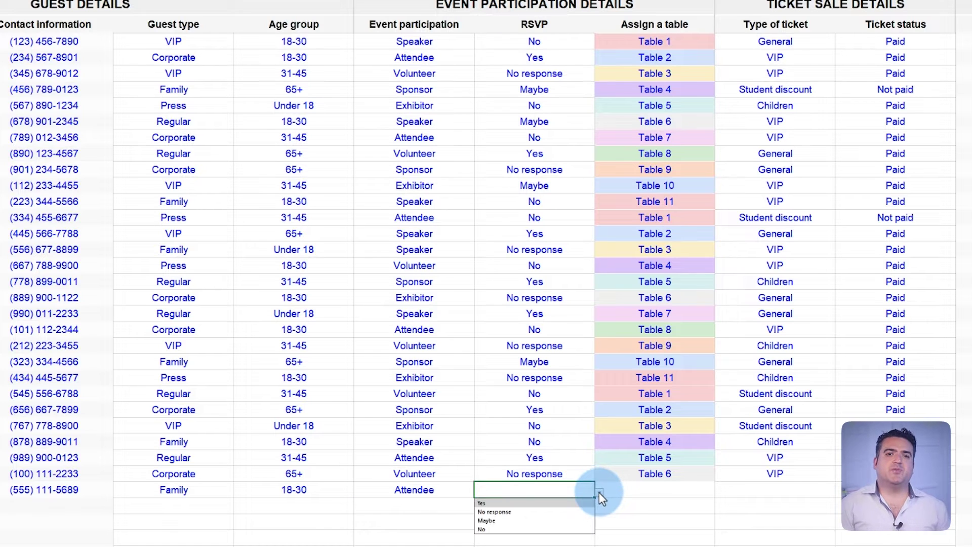
pyautogui.click(561, 504)
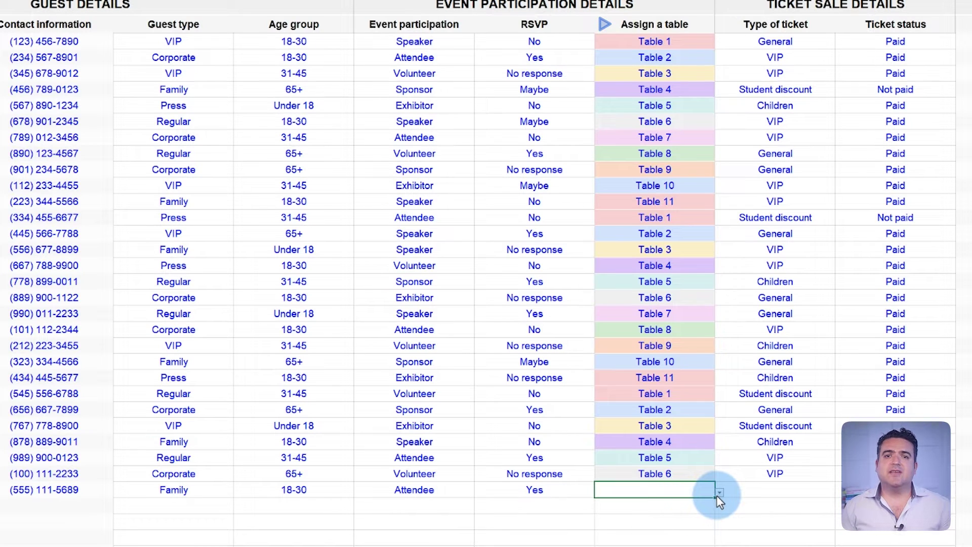
# Assign the last guest to Table 5.
pyautogui.click(719, 493)
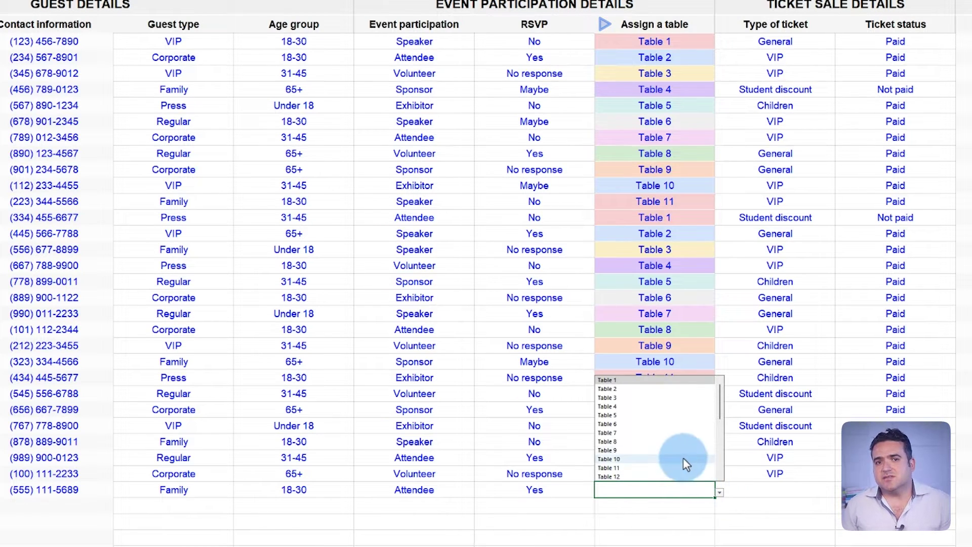
pyautogui.moveTo(717, 408)
pyautogui.mouseDown()
pyautogui.moveTo(722, 392)
pyautogui.moveTo(717, 451)
pyautogui.moveTo(721, 409)
pyautogui.mouseUp()
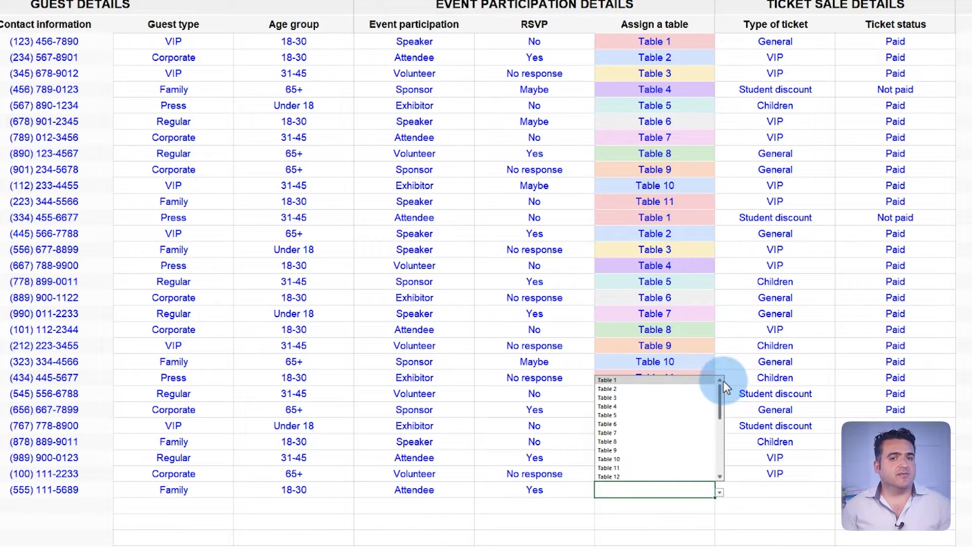
pyautogui.click(662, 415)
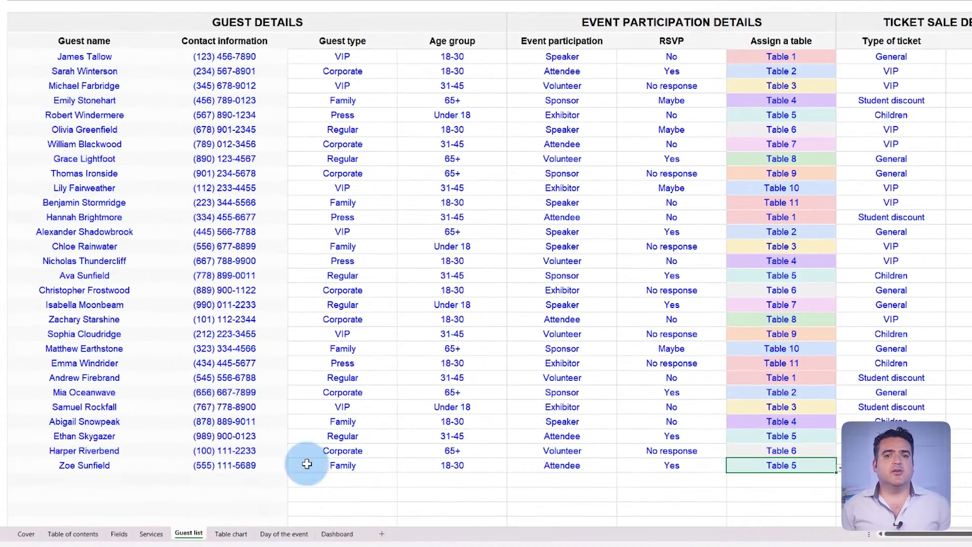
pyautogui.click(120, 532)
# Add a new VIP guest with their full name and contact number.
pyautogui.scroll(-8, 228, 400)
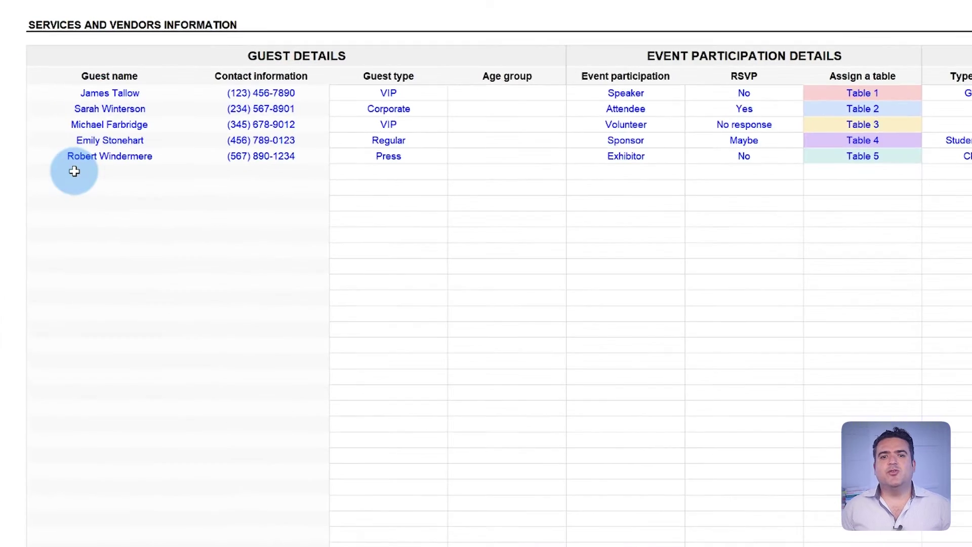
pyautogui.click(71, 170)
pyautogui.press('Tab')
pyautogui.write('(111) 123-')
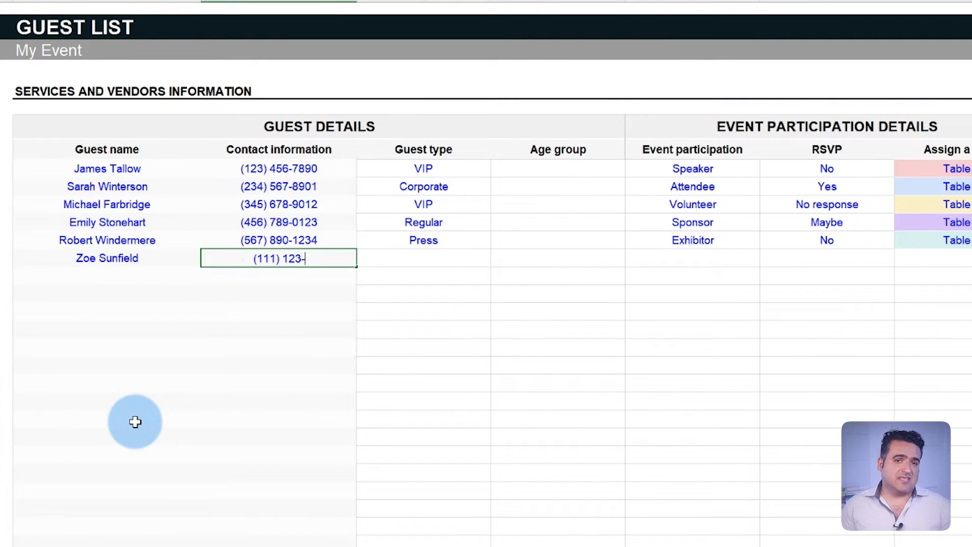
pyautogui.write('4577')
pyautogui.press('Return')
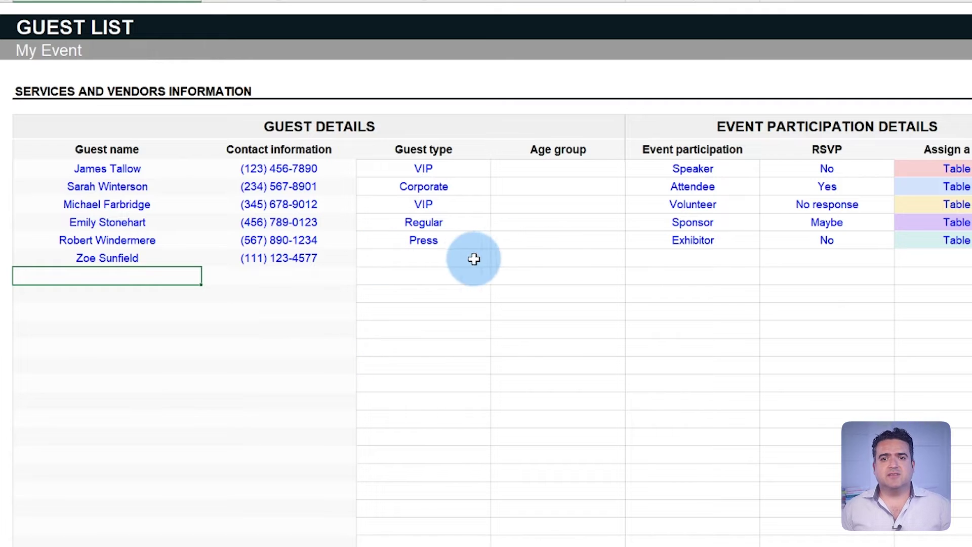
pyautogui.click(474, 259)
pyautogui.click(496, 261)
pyautogui.click(454, 295)
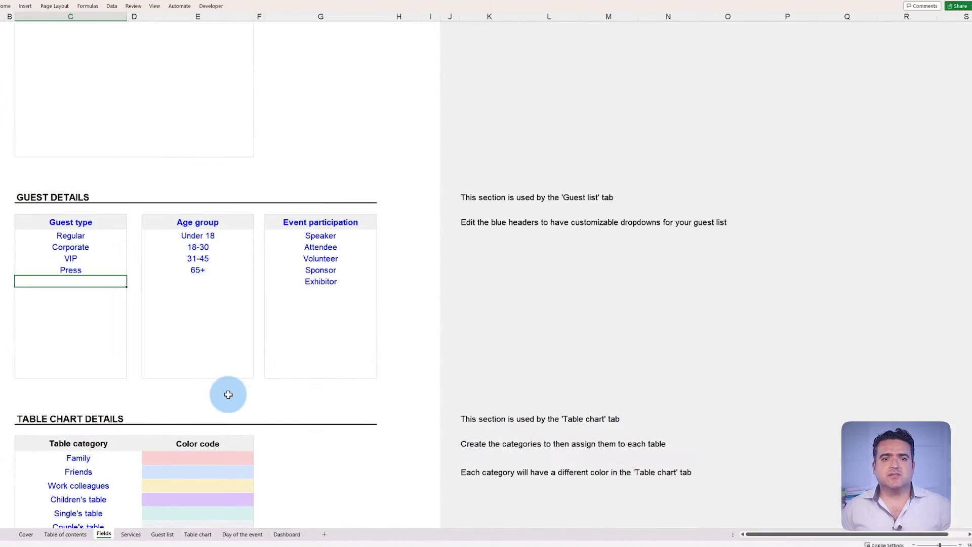
# Clear the old Age group options and set guests' professional area to Social media.
pyautogui.moveTo(198, 236); pyautogui.dragTo(202, 270)
pyautogui.press('Delete')
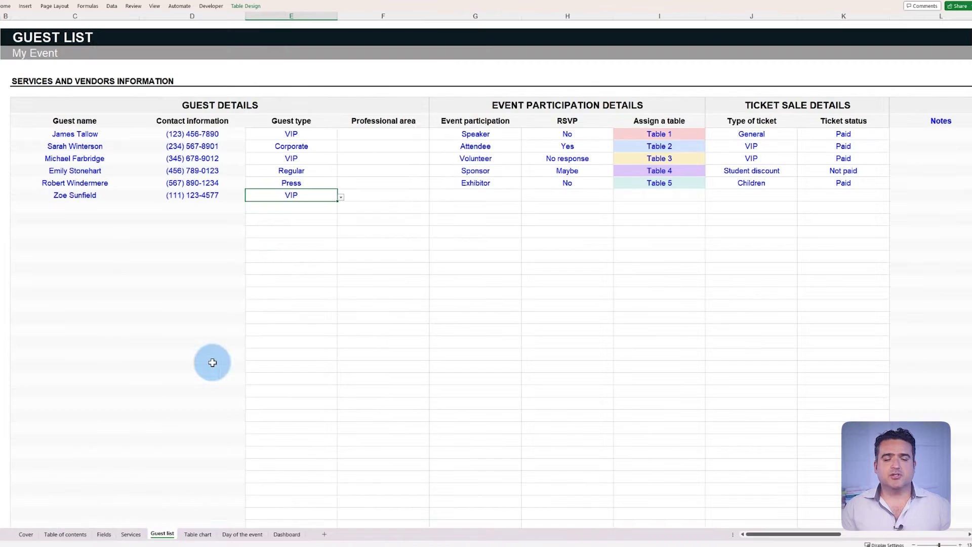
pyautogui.click(427, 196)
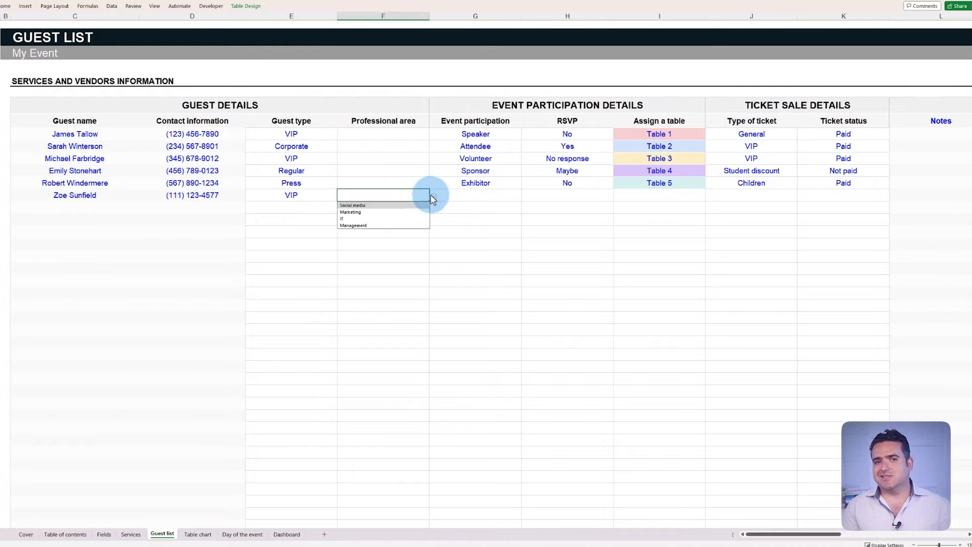
pyautogui.click(412, 195)
pyautogui.click(433, 135)
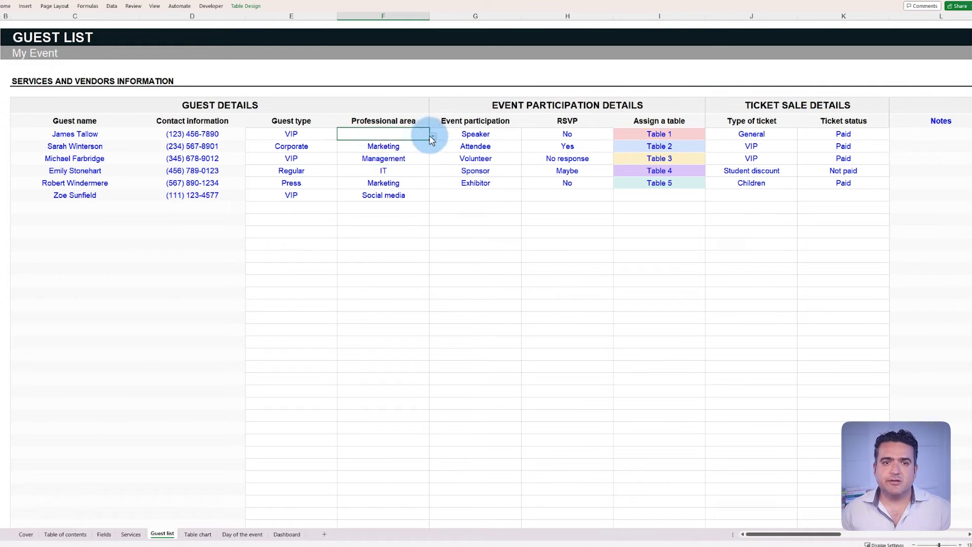
pyautogui.click(415, 143)
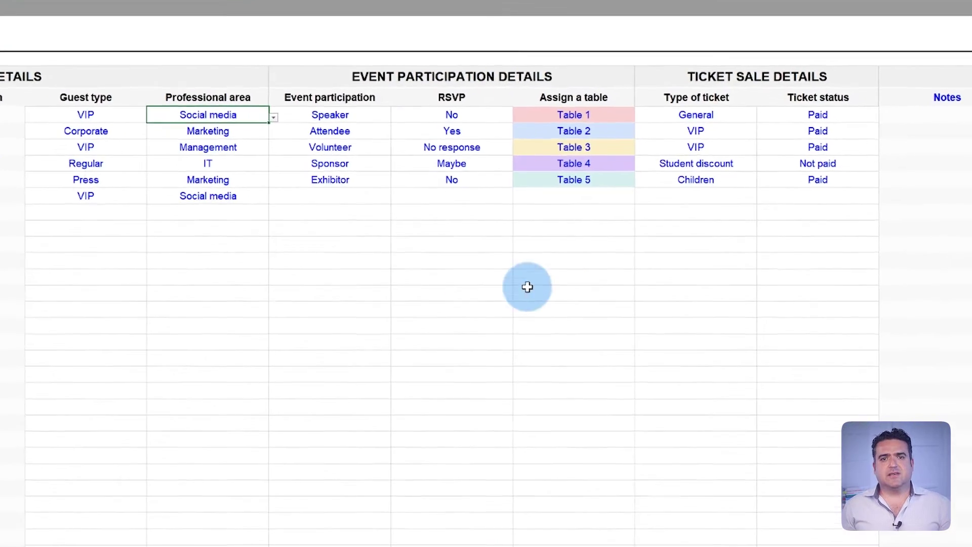
# Give the new guest a Student discount ticket.
pyautogui.click(754, 196)
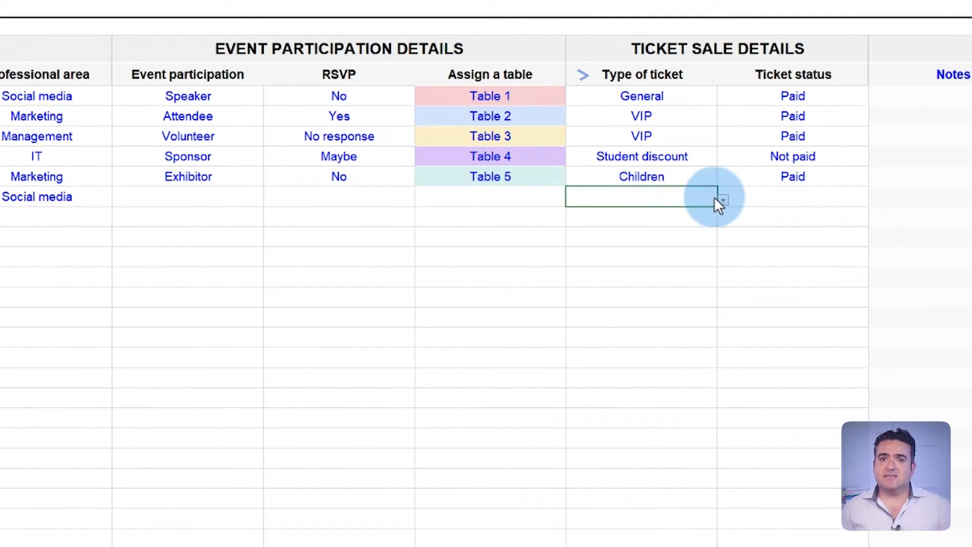
pyautogui.click(720, 200)
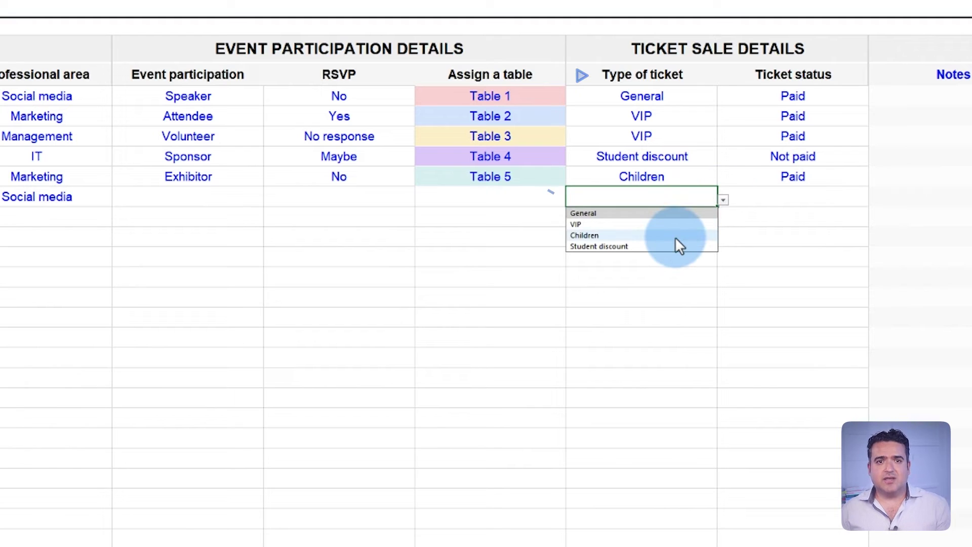
pyautogui.click(677, 246)
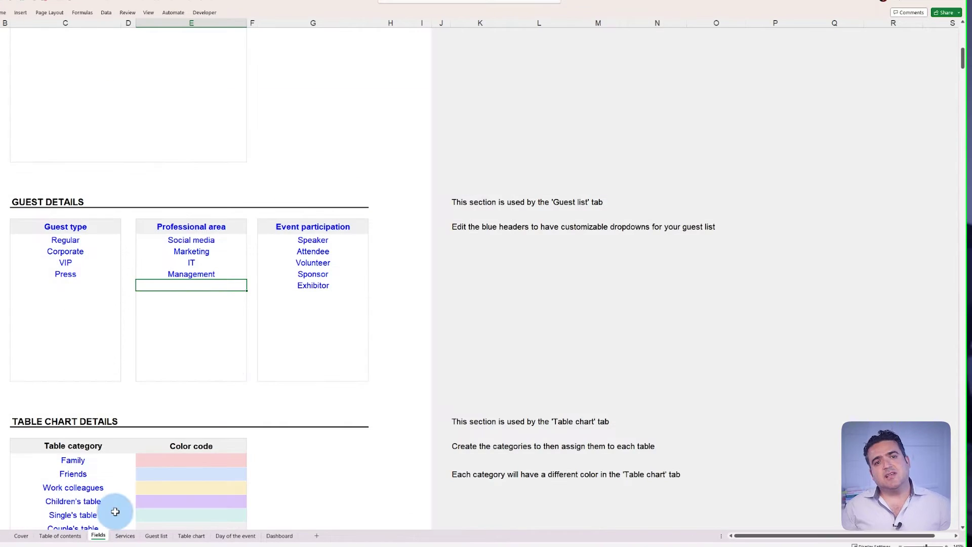
# Add a Corporate ticket type priced at $250 to Ticket details.
pyautogui.scroll(5, 226, 365)
pyautogui.scroll(1, 225, 366)
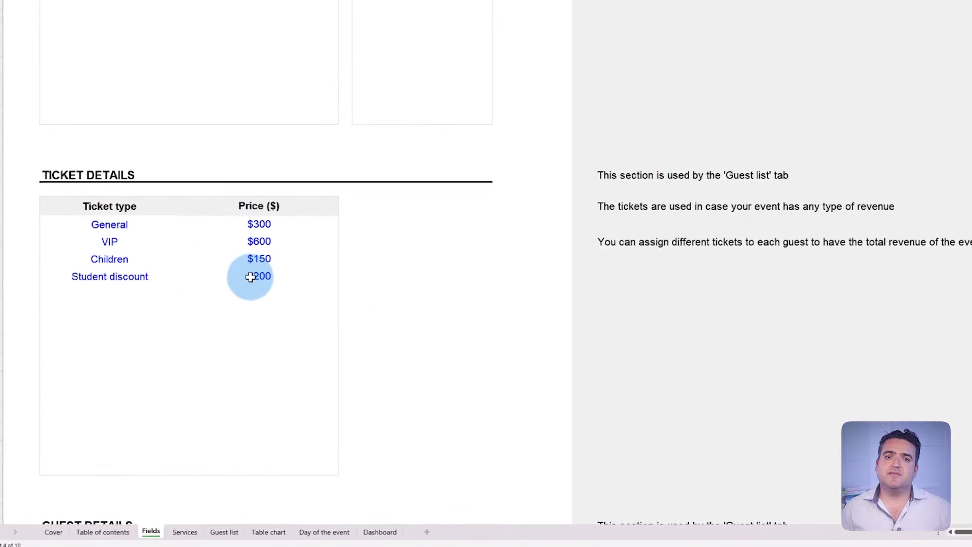
pyautogui.click(101, 347)
pyautogui.write('Corporate')
pyautogui.press('Tab')
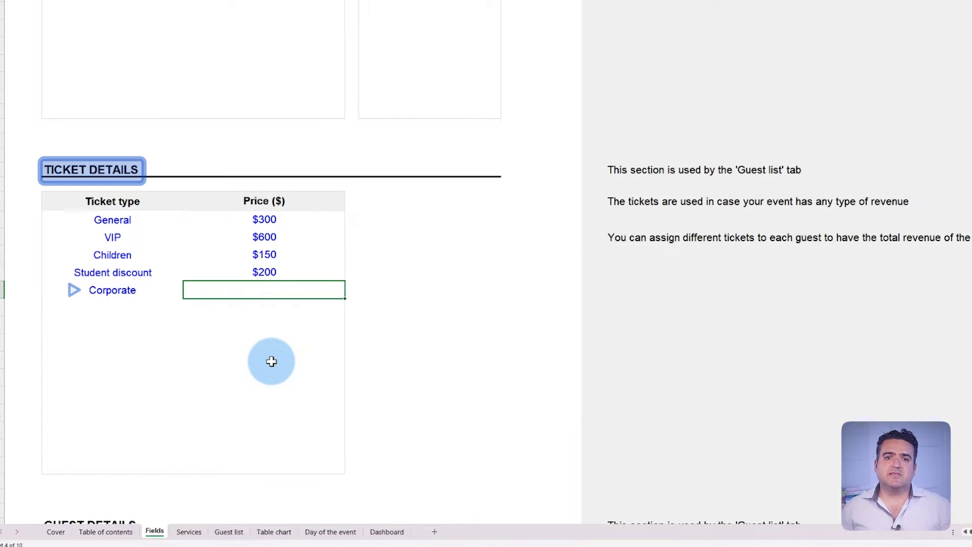
pyautogui.write('250')
pyautogui.press('Return')
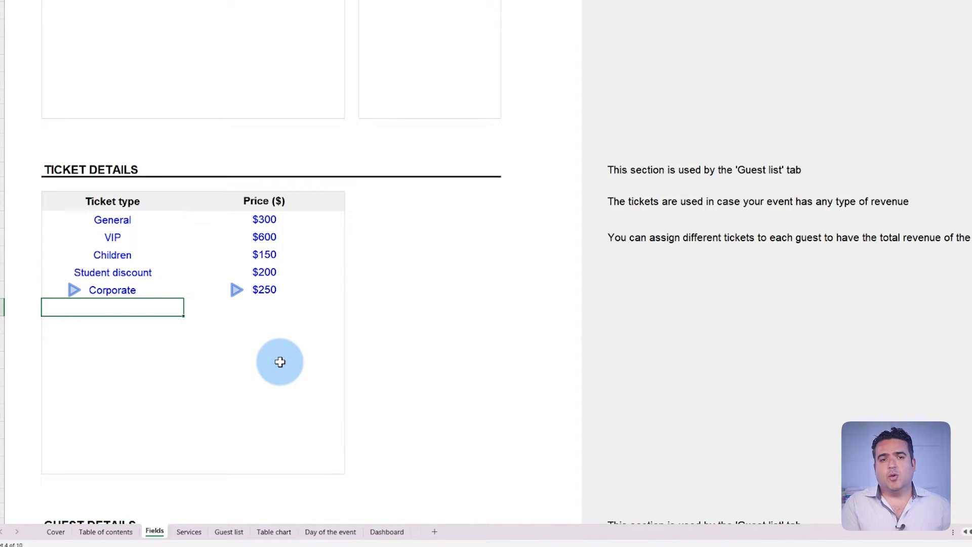
# Mark the new guest's ticket status as Paid on the Guest list.
pyautogui.click(227, 532)
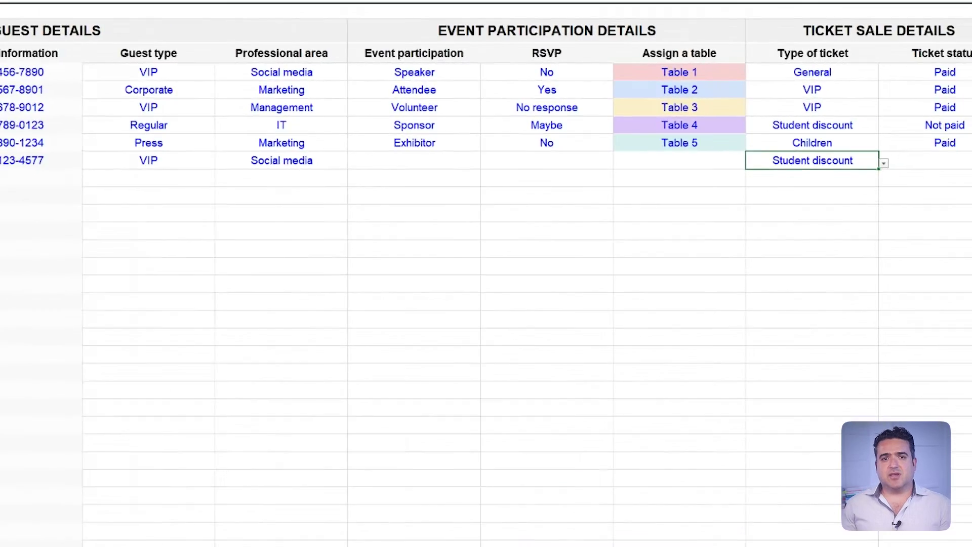
pyautogui.click(963, 158)
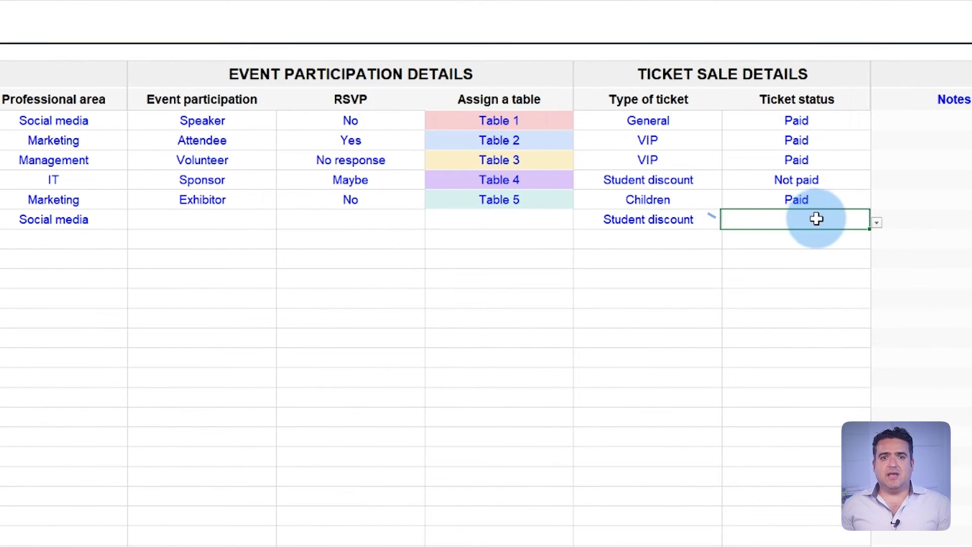
pyautogui.click(877, 223)
pyautogui.click(838, 235)
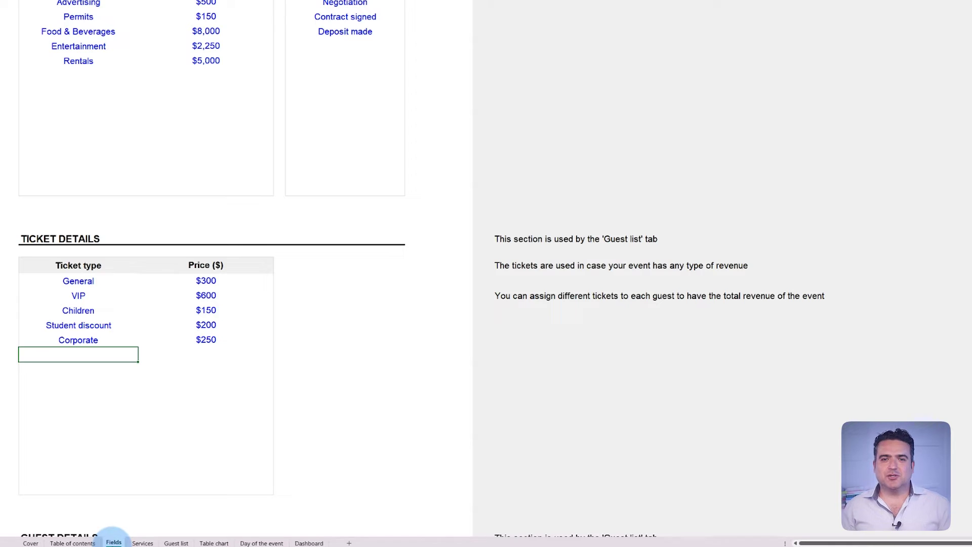
# Replace ticket types with Basic Supporter Package $100, Silver Sponsorship $500 and Gold Patron $1,000.
pyautogui.moveTo(111, 284); pyautogui.dragTo(211, 340)
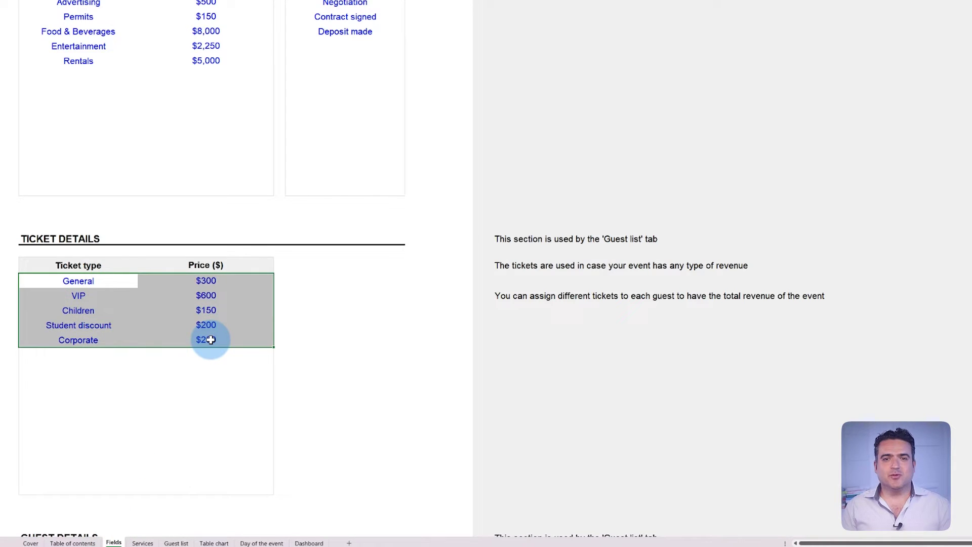
pyautogui.press('Delete')
pyautogui.click(133, 280)
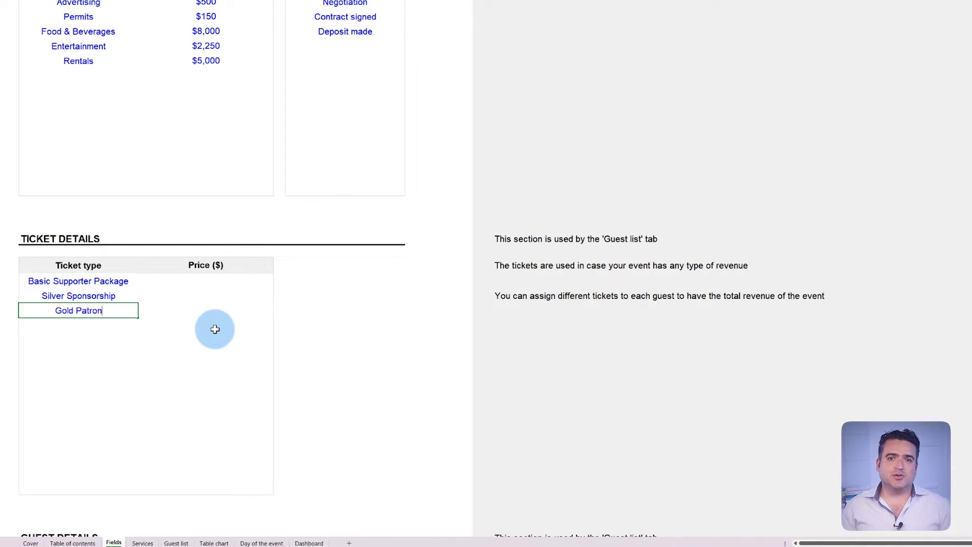
pyautogui.click(250, 282)
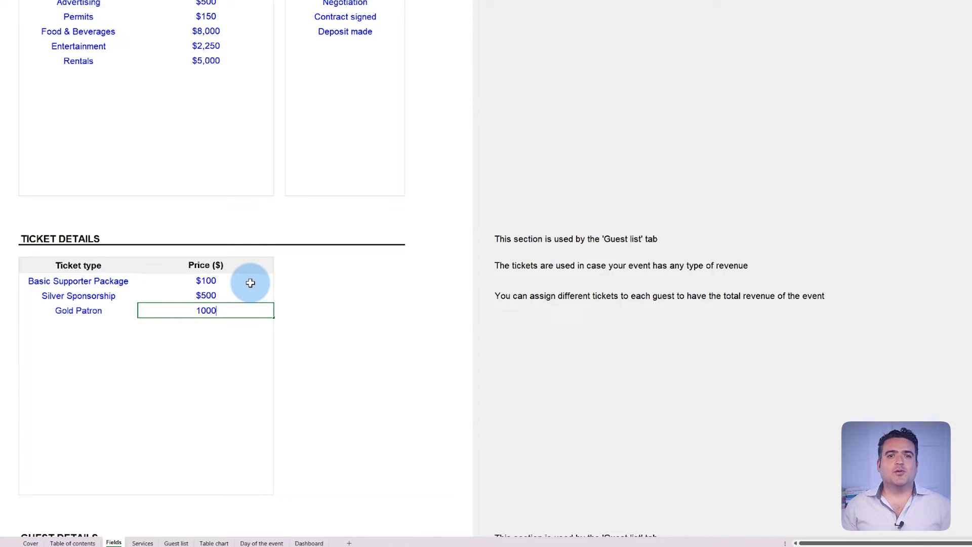
pyautogui.press('Return')
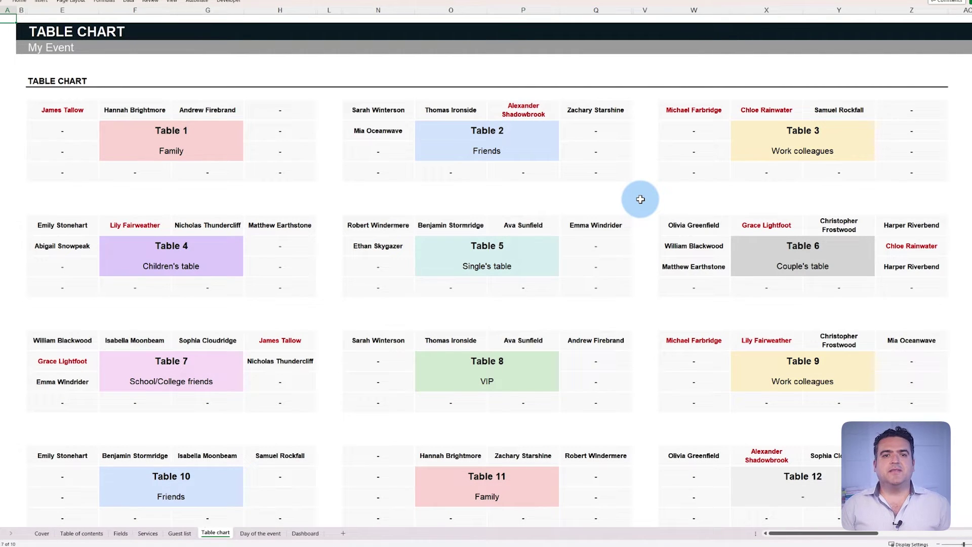
pyautogui.scroll(-3, 642, 199)
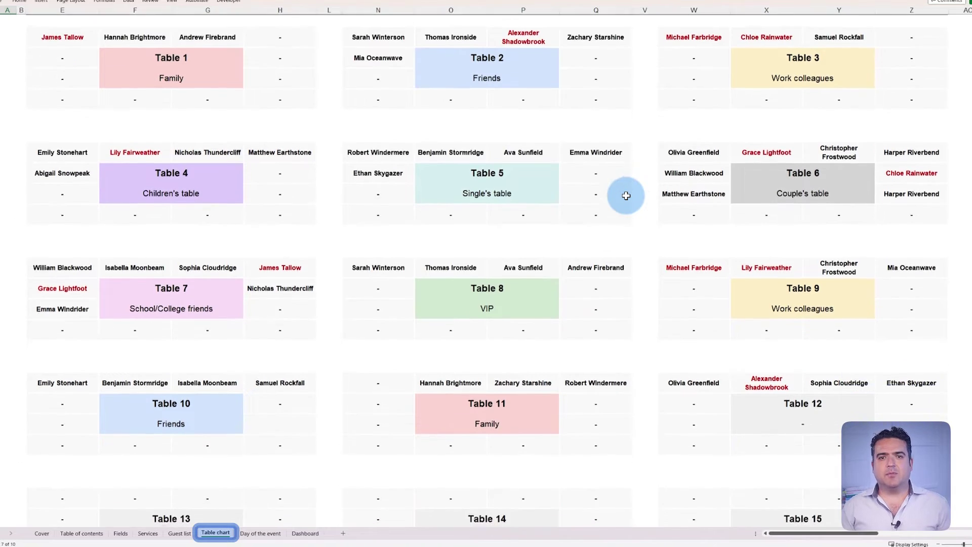
pyautogui.scroll(-2, 635, 202)
pyautogui.scroll(4, 635, 202)
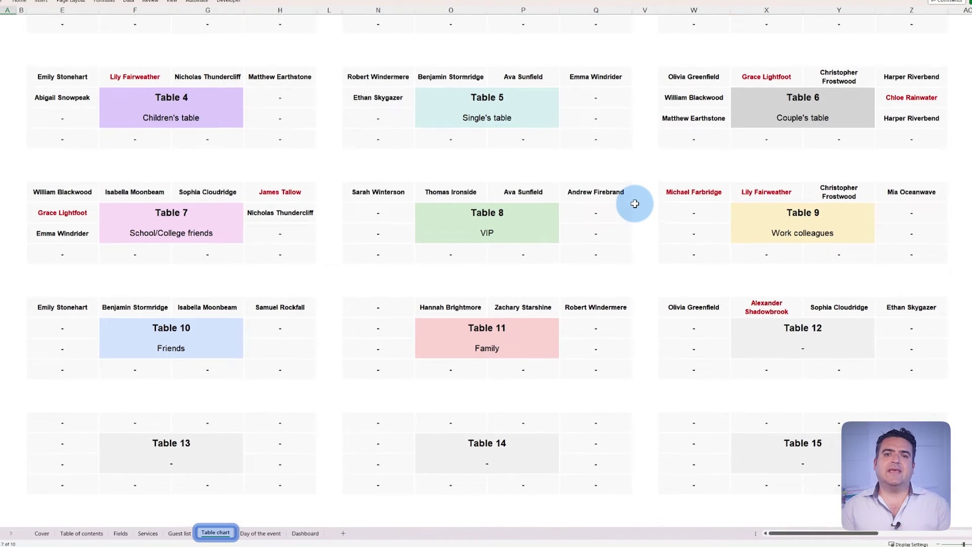
pyautogui.scroll(2, 635, 204)
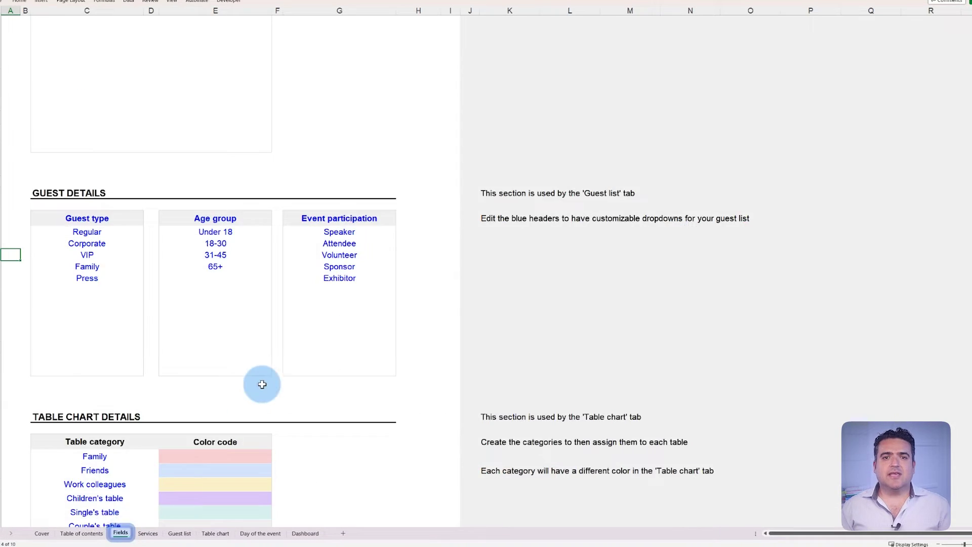
# Add an Eldery table category and assign it to Table 12.
pyautogui.scroll(-5, 304, 354)
pyautogui.write('Eldery table')
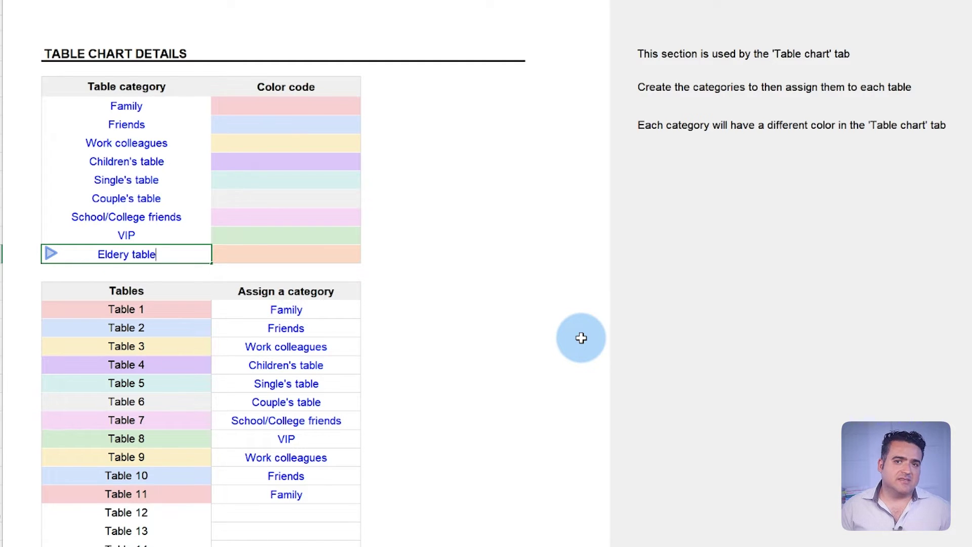
pyautogui.press('Return')
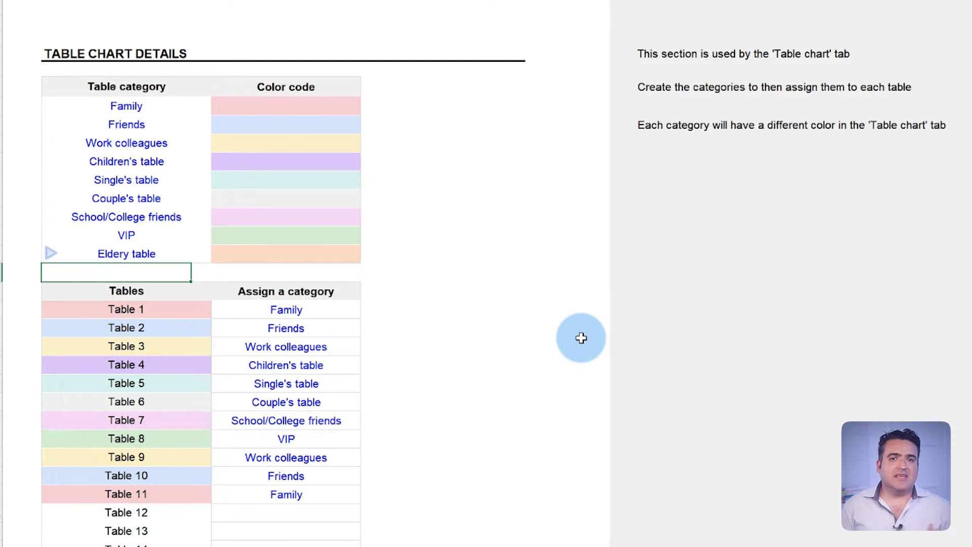
pyautogui.scroll(-1, 512, 319)
pyautogui.click(359, 458)
pyautogui.click(366, 461)
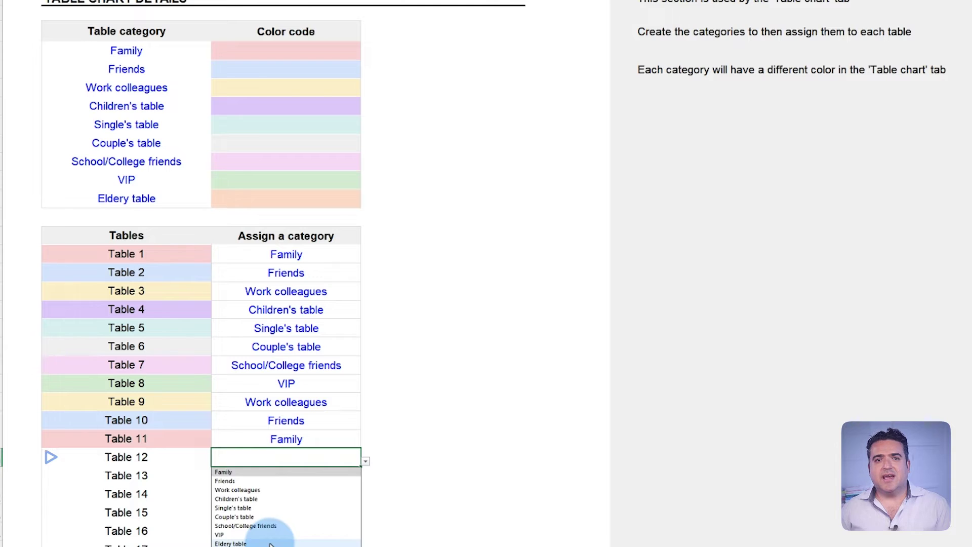
pyautogui.click(270, 544)
# Rename Table 12 to Groom's family.
pyautogui.click(191, 457)
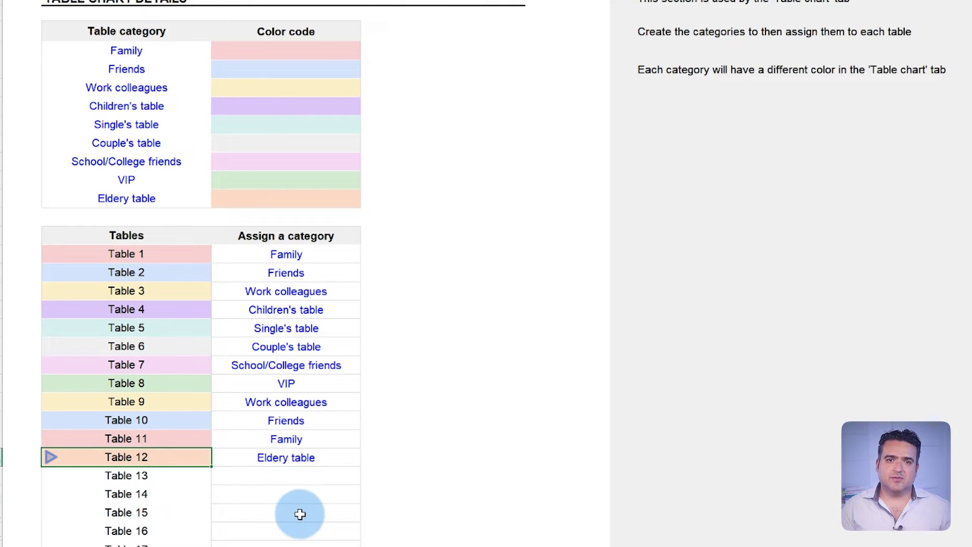
pyautogui.write("Groom's famil")
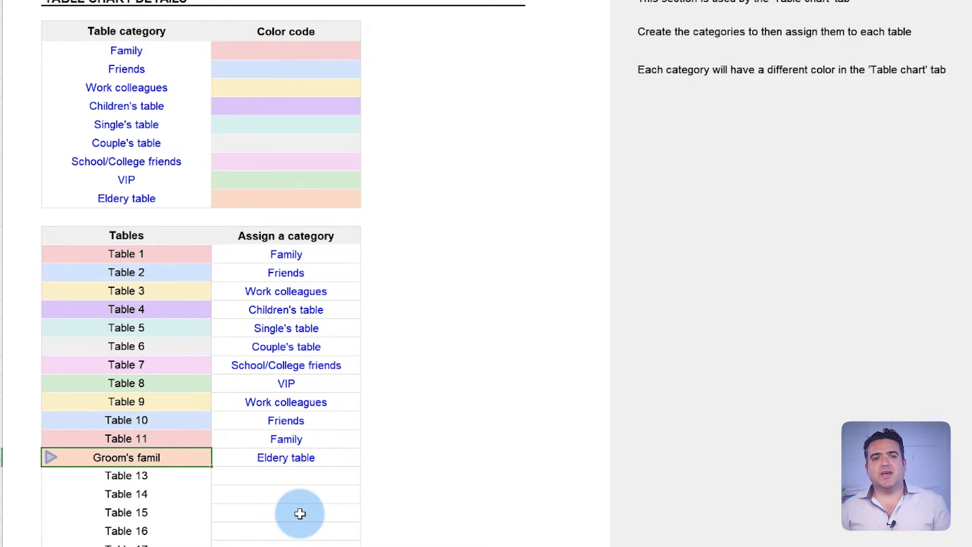
pyautogui.write('y')
pyautogui.press('Return')
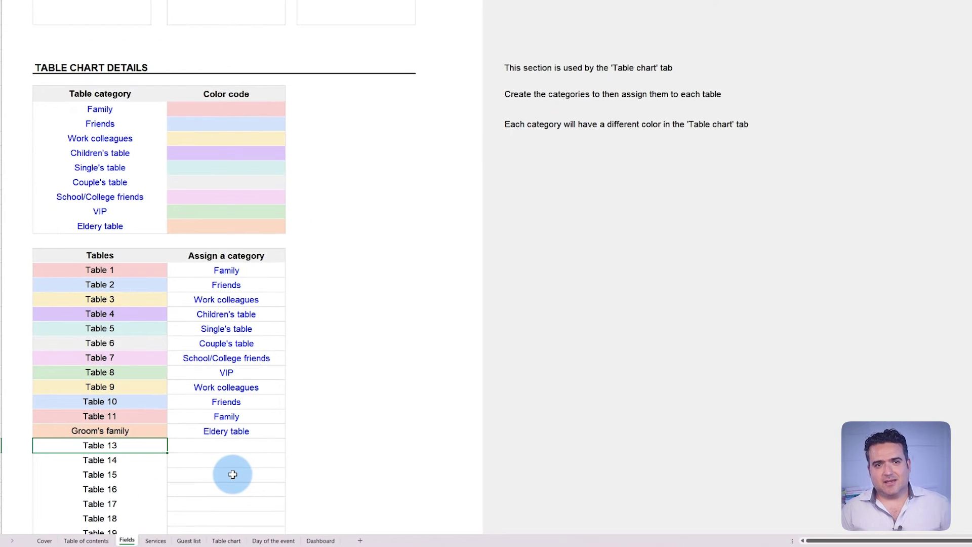
pyautogui.click(189, 541)
# Assign tables to the first guests, seating one at Groom's family.
pyautogui.click(707, 238)
pyautogui.click(754, 146)
pyautogui.click(767, 146)
pyautogui.click(676, 203)
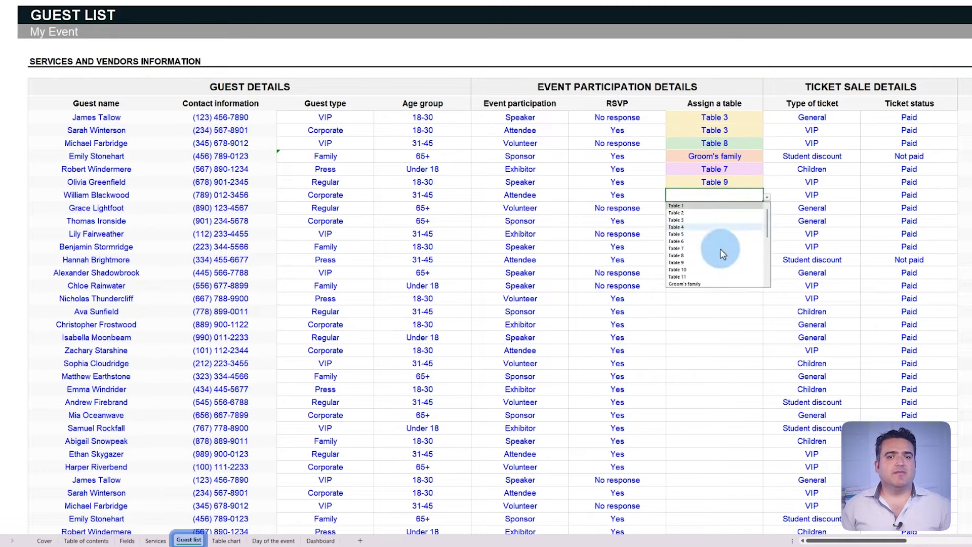
pyautogui.click(714, 169)
pyautogui.click(715, 181)
pyautogui.click(714, 207)
pyautogui.click(715, 234)
pyautogui.click(715, 259)
pyautogui.click(767, 274)
pyautogui.click(705, 361)
pyautogui.click(715, 298)
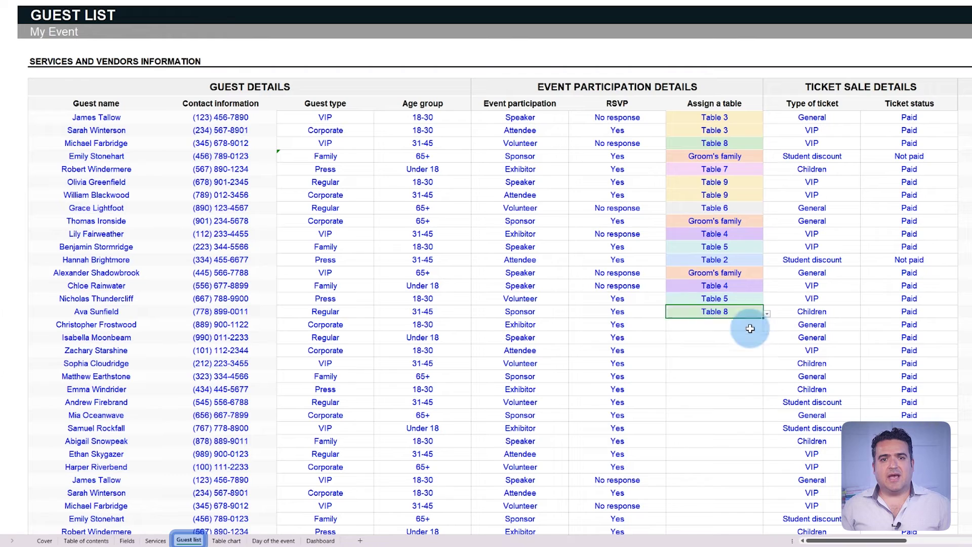
pyautogui.click(715, 324)
pyautogui.click(714, 350)
pyautogui.click(714, 375)
pyautogui.click(715, 389)
# Seat the remaining guests, one at Table 5, and review the Table chart sheet.
pyautogui.click(714, 402)
pyautogui.click(767, 417)
pyautogui.click(714, 454)
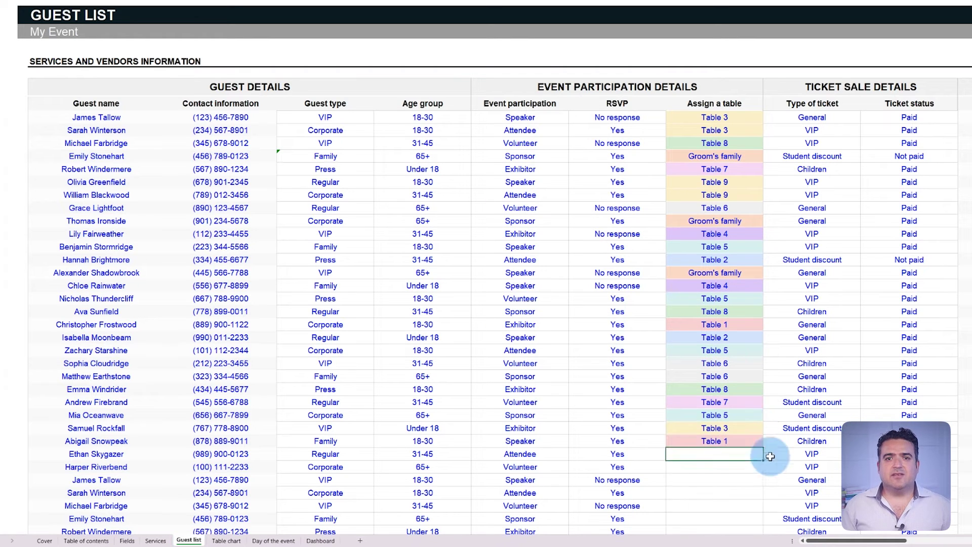
pyautogui.click(767, 428)
pyautogui.click(703, 443)
pyautogui.click(714, 467)
pyautogui.click(226, 541)
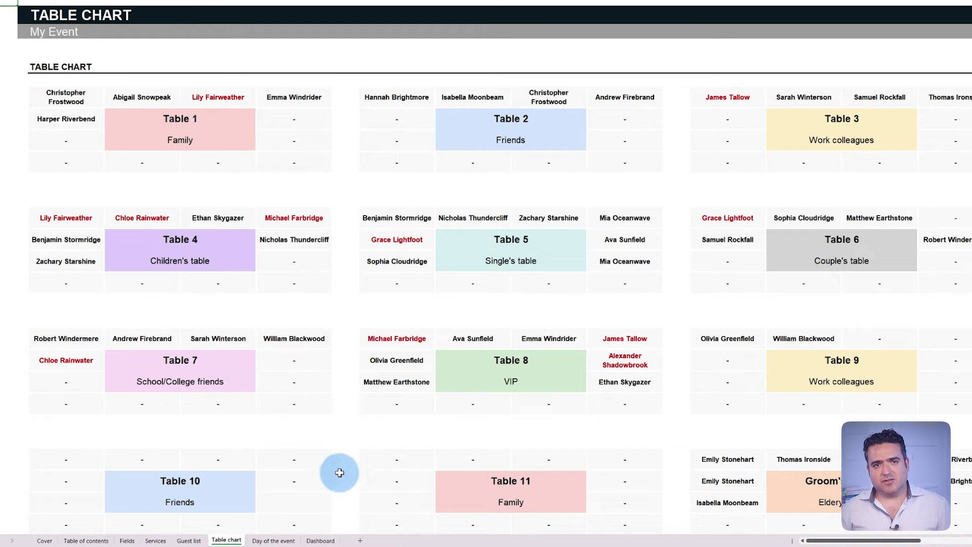
pyautogui.scroll(-3, 687, 301)
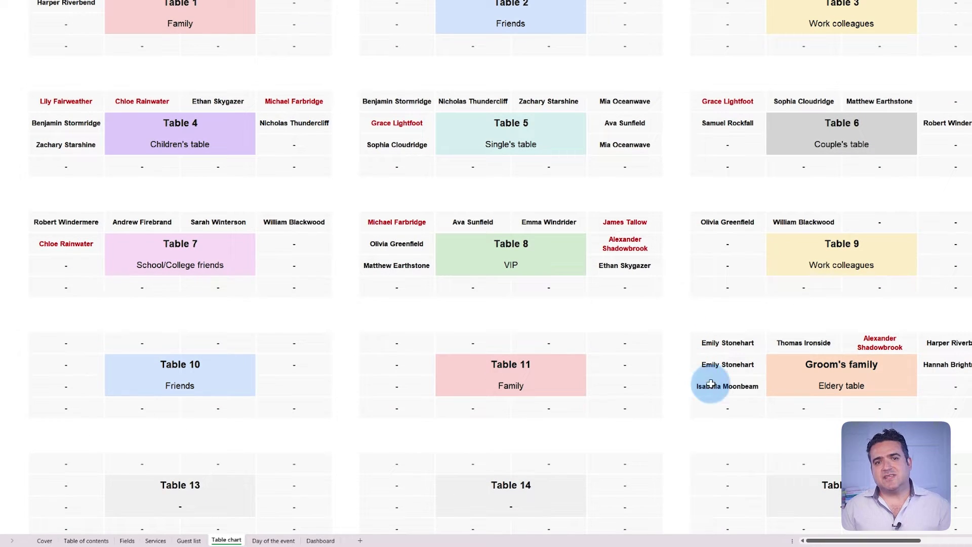
pyautogui.scroll(3, 681, 363)
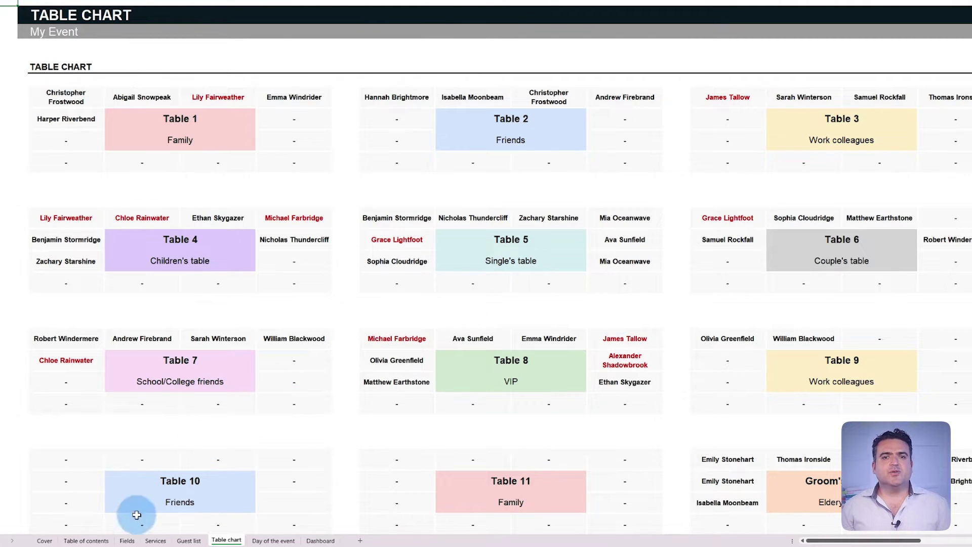
# Add table categories Keynote Sessions, Workshop Sessions and Panel Discussions on the Fields sheet.
pyautogui.click(127, 540)
pyautogui.click(143, 184)
pyautogui.write('Key')
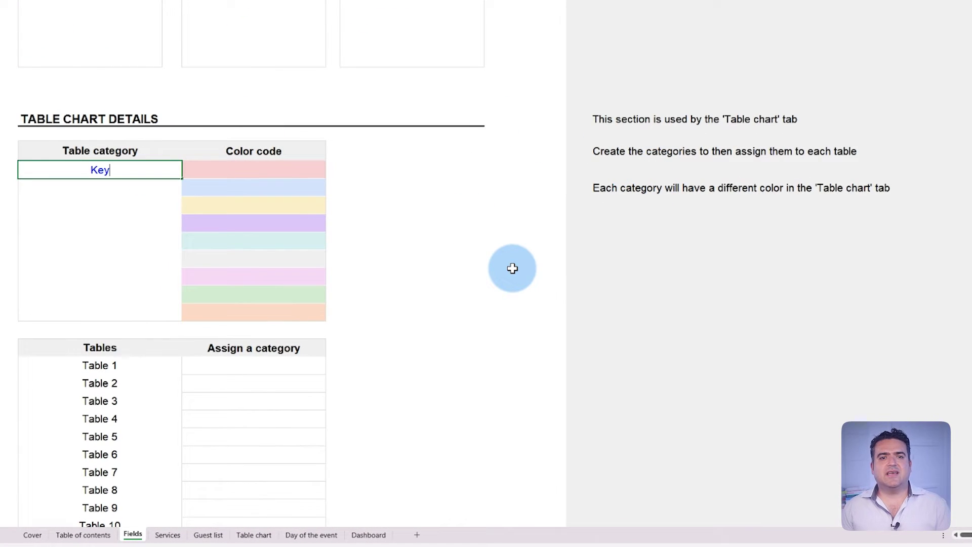
pyautogui.write('note Sessions')
pyautogui.press('Return')
pyautogui.write('Workshop Session')
pyautogui.press('Return')
pyautogui.write('Panel Dis')
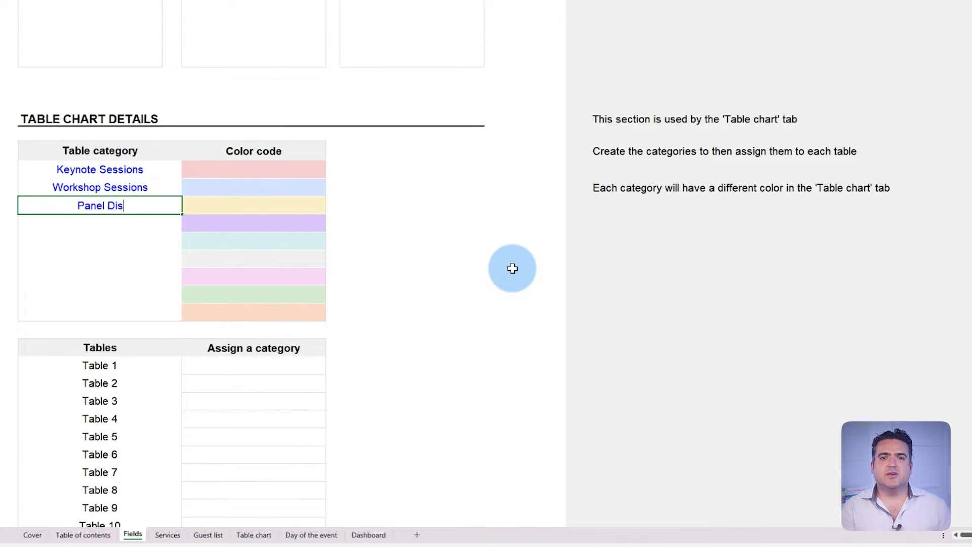
pyautogui.write('cussions')
pyautogui.press('Return')
# Rename the first tables to Auditorium A, Workshop room 1, Workshop room 2 and Panel area 2.
pyautogui.press('Down')
pyautogui.press('Down')
pyautogui.press('Down')
pyautogui.press('Down')
pyautogui.press('Down')
pyautogui.press('Down')
pyautogui.press('Down')
pyautogui.press('Down')
pyautogui.write('AuditoriumWorkshop room 1')
pyautogui.press('Return')
pyautogui.write('Workshop room 2')
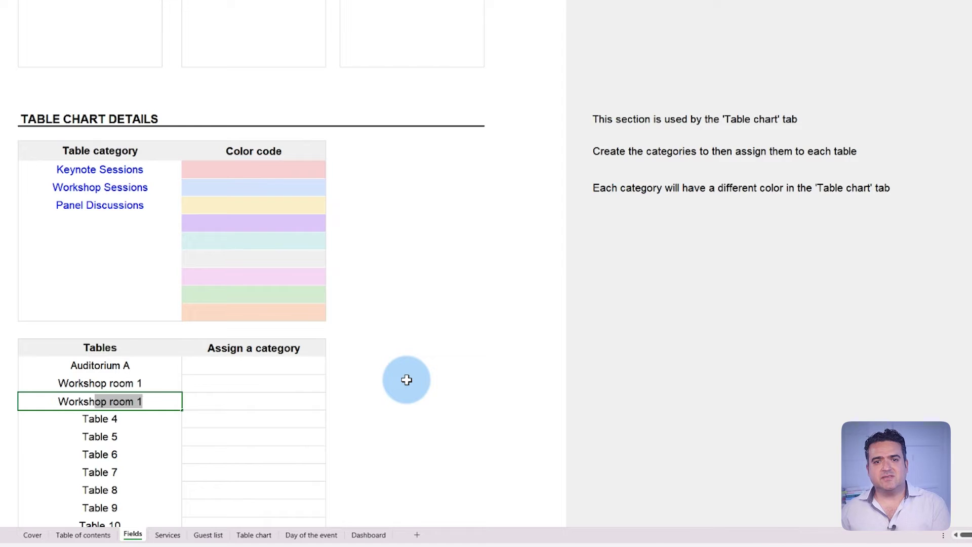
pyautogui.press('Return')
pyautogui.write('Panel area 2')
pyautogui.press('Return')
# Assign Keynote Sessions, Workshop Sessions and Panel Discussions categories to the renamed tables.
pyautogui.click(310, 384)
pyautogui.click(310, 400)
pyautogui.click(299, 423)
pyautogui.click(289, 419)
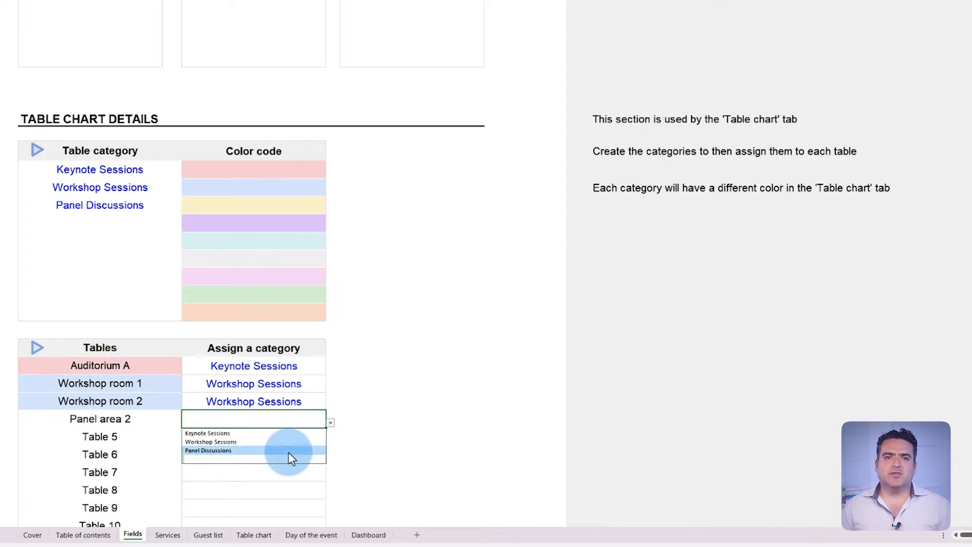
pyautogui.click(288, 452)
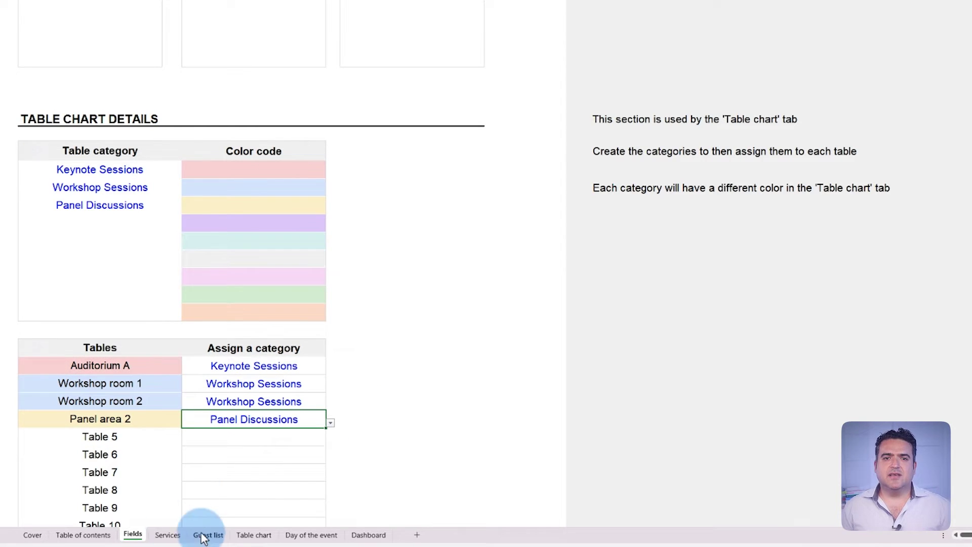
pyautogui.click(254, 535)
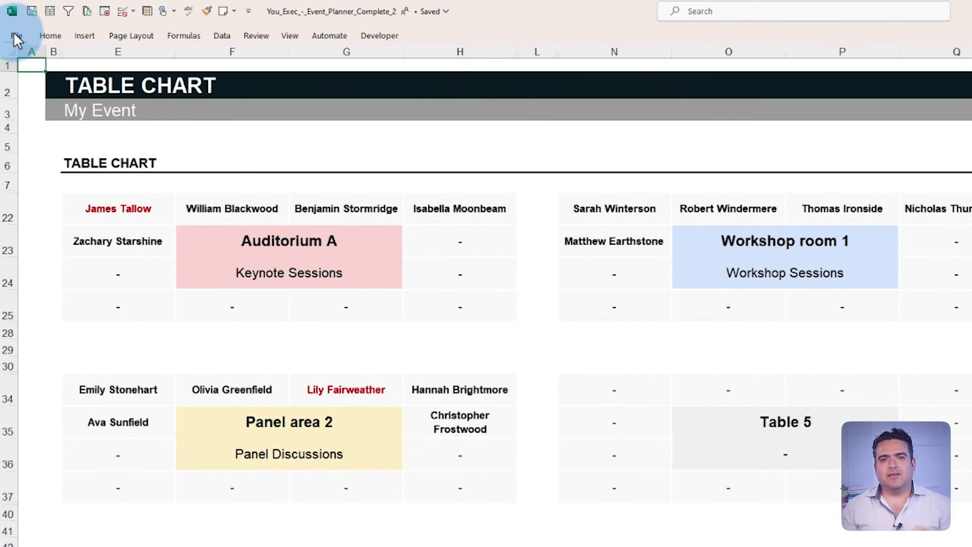
# Export the workbook as a PDF through Create PDF/XPS Document and publish it.
pyautogui.click(16, 36)
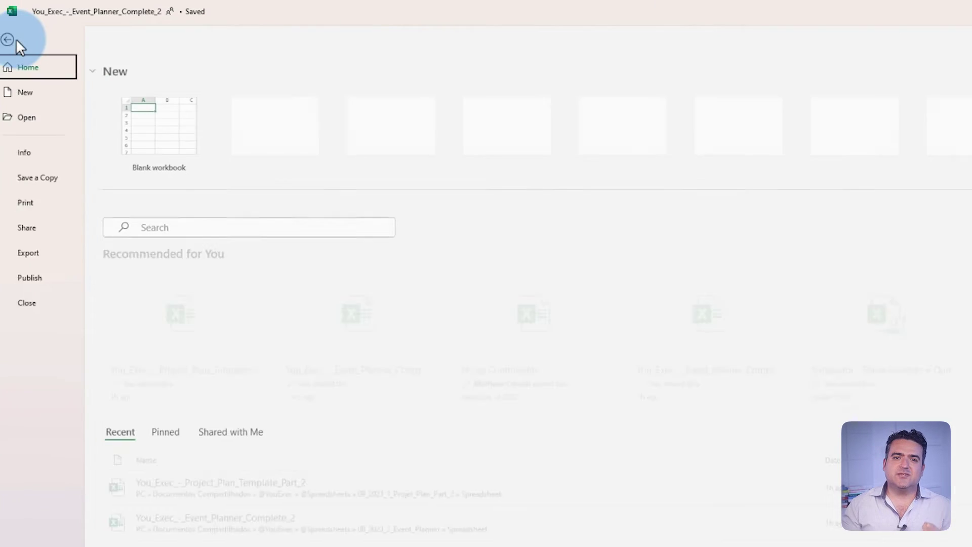
pyautogui.click(41, 248)
pyautogui.click(222, 85)
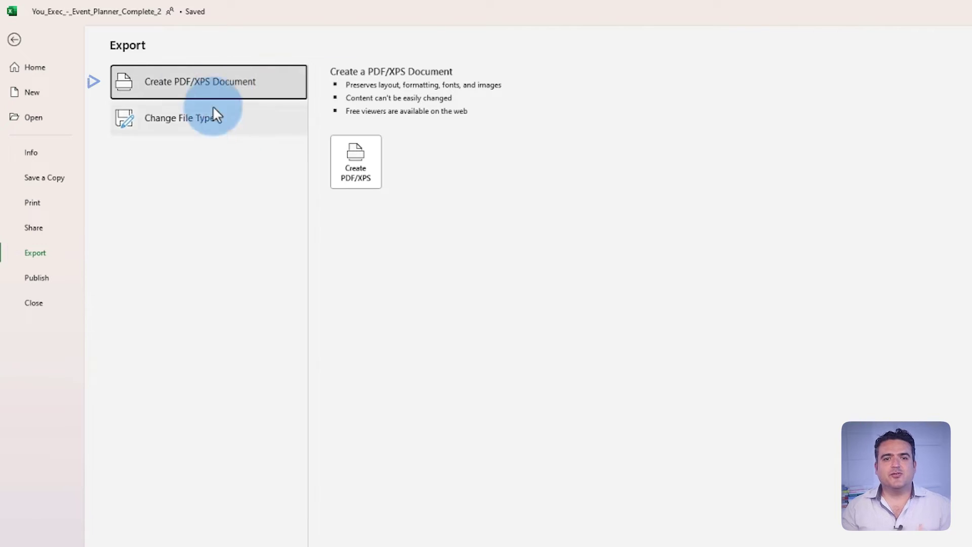
pyautogui.click(353, 172)
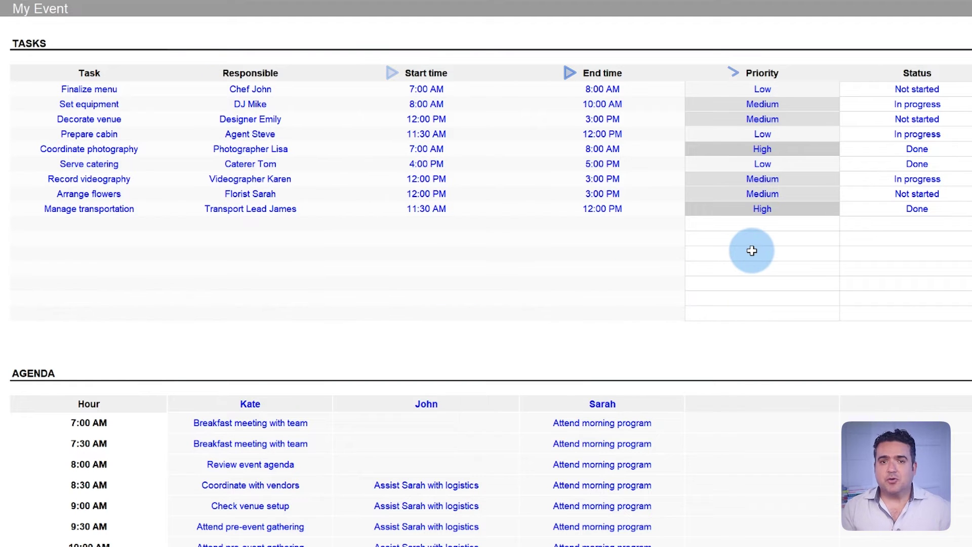
# Enter 'Lunch with guests' at 3:30 PM and 'Assist Sarah with guests' at 4:00 PM.
pyautogui.scroll(-7, 930, 241)
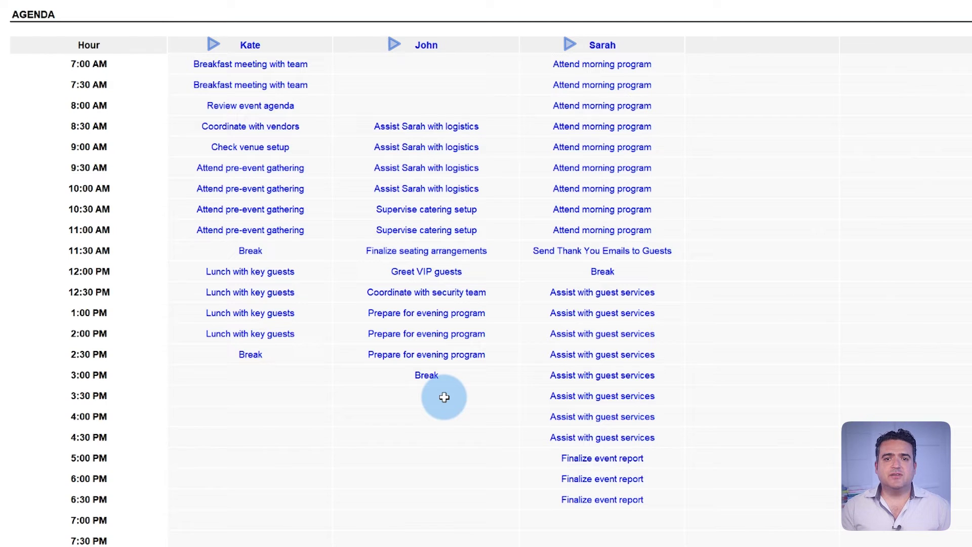
pyautogui.write('Lunch with')
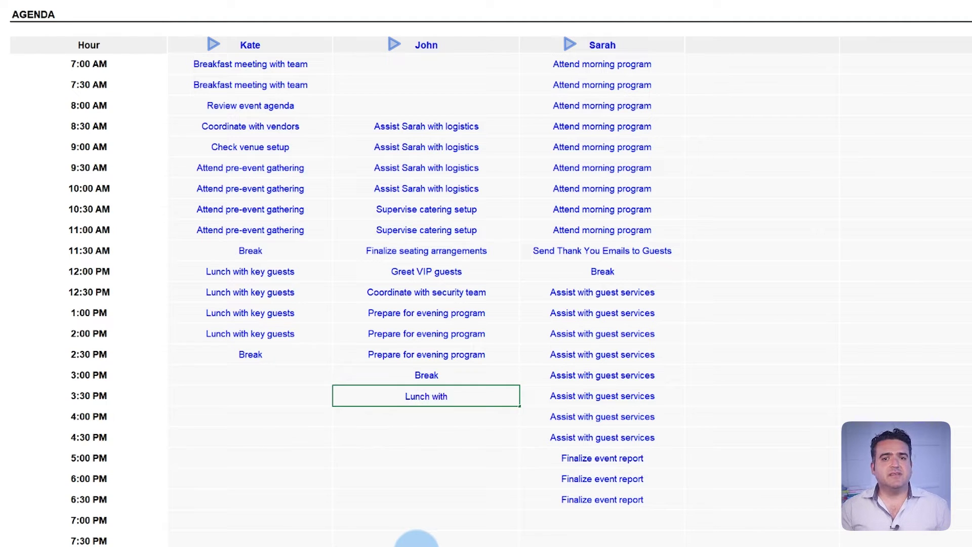
pyautogui.write(' guests')
pyautogui.press('Return')
pyautogui.write('Assist Sarah with')
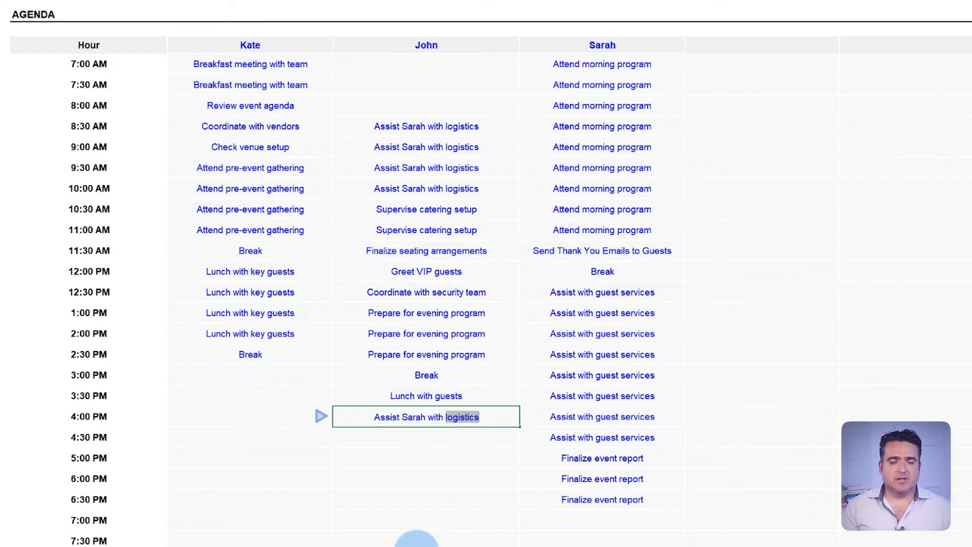
pyautogui.write(' guests')
pyautogui.press('Return')
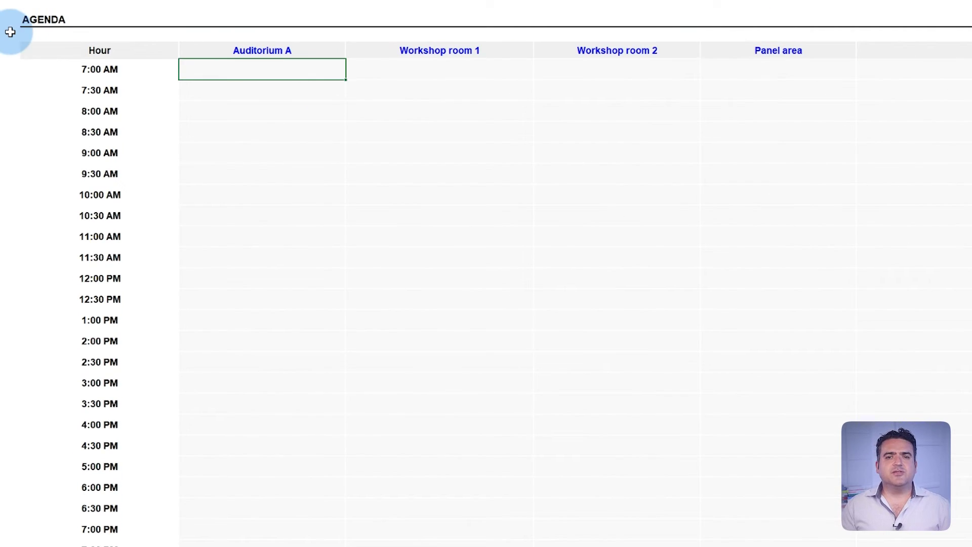
# Fill the Auditorium A column with Breakfast, Networking, Keynote speaker sessions and Break.
pyautogui.press('Return')
pyautogui.write('Breakfast')
pyautogui.press('Return')
pyautogui.write('Breakfast')
pyautogui.press('Return')
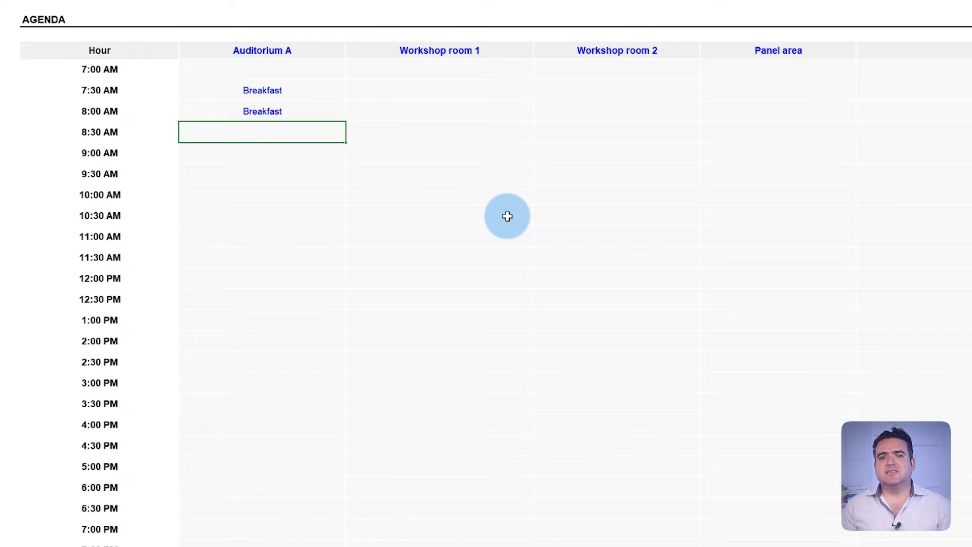
pyautogui.write('Networking')
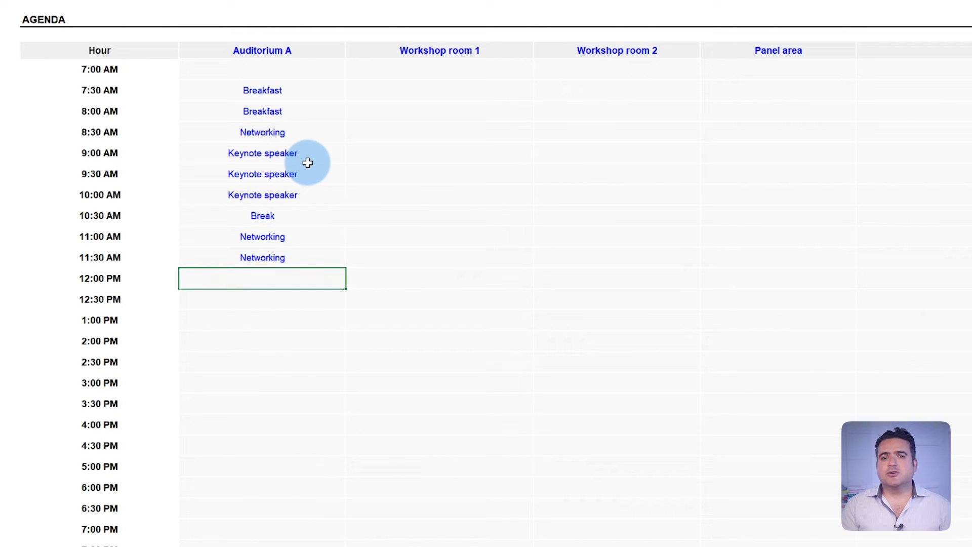
pyautogui.write(' Keynote speaker Keynote speaker Keynote speaker Break Networking Networking Lunch break')
# Fill Workshop room 1 and 2 with Breakfast, Introductions, speaker sessions, Networking and Lunch break.
pyautogui.click(439, 90)
pyautogui.write('Breakfast Breakfast Indroductions Social media speaker ')
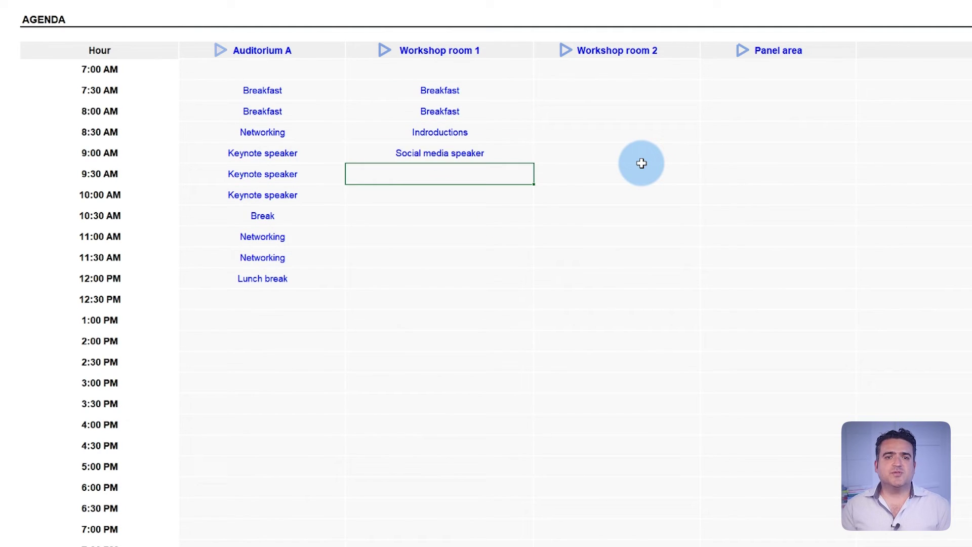
pyautogui.write('Social media speaker Social media speaker Break')
pyautogui.press('Delete')
pyautogui.write('Networking Networking Lunch break')
pyautogui.press('Down')
pyautogui.press('Down')
pyautogui.write('Breakfast ')
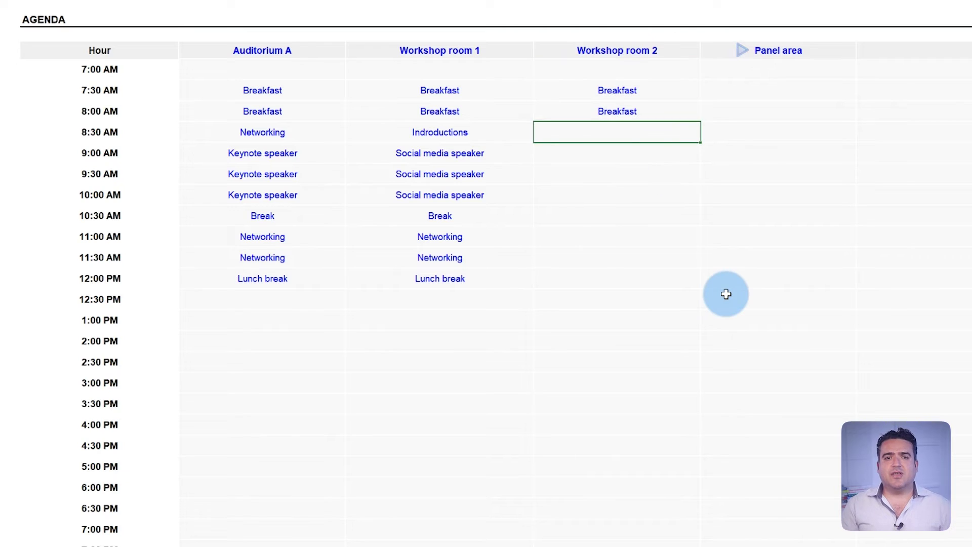
pyautogui.write('Introduction Marketing strategy speaker Marketing strategy speaker Marketing strategy speaker Break Networking Networking Lunch break')
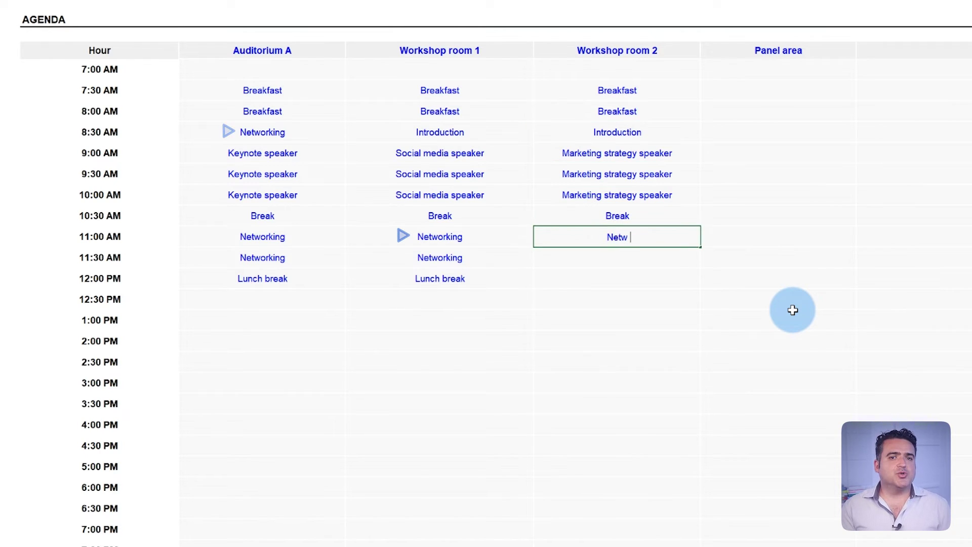
# Fill the Panel area column with Breakfast, Registration, Introductions, the three Q&A sessions and Break.
pyautogui.press('Right')
pyautogui.hotkey('ctrl', 'Up')
pyautogui.press('Down')
pyautogui.press('Down')
pyautogui.write('Breakfast Breakfast')
pyautogui.press('Return')
pyautogui.write('Registration')
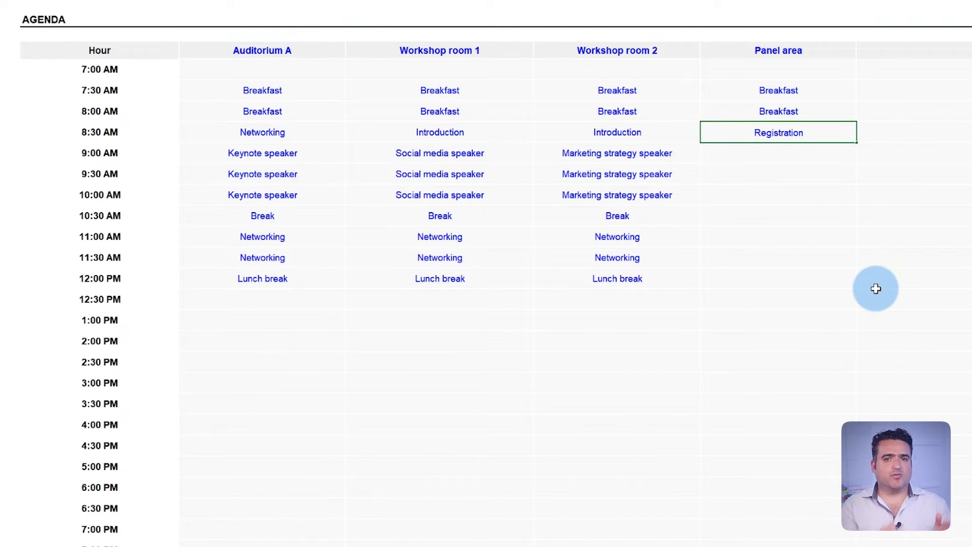
pyautogui.write(' Introductions Management Q&A Social Media Q&A Marketing Q&A Break')
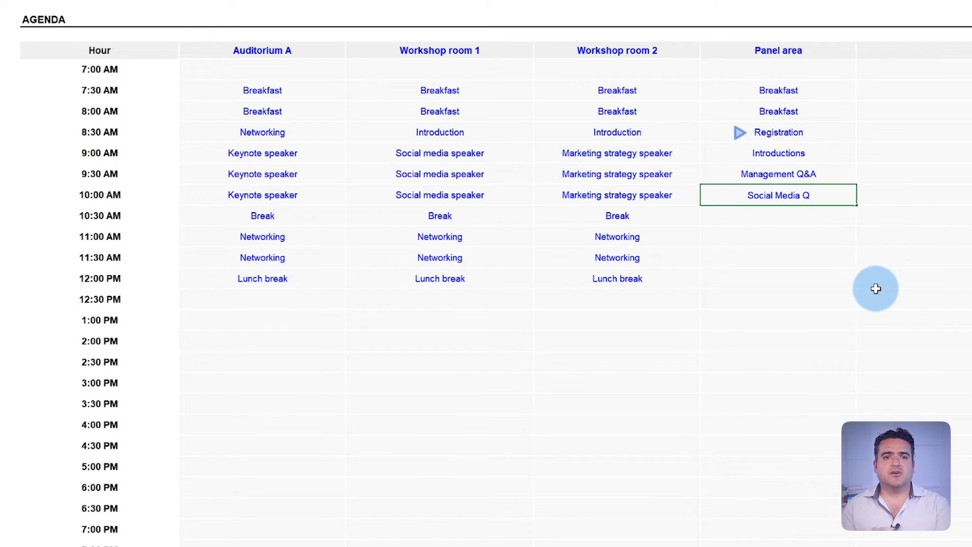
pyautogui.press('Delete')
# Add Bride, Groom, Bridesmaids and Groomsmen headers and fill the Bride's Make-up through Reception schedule.
pyautogui.write('Networking Networking Lunch break')
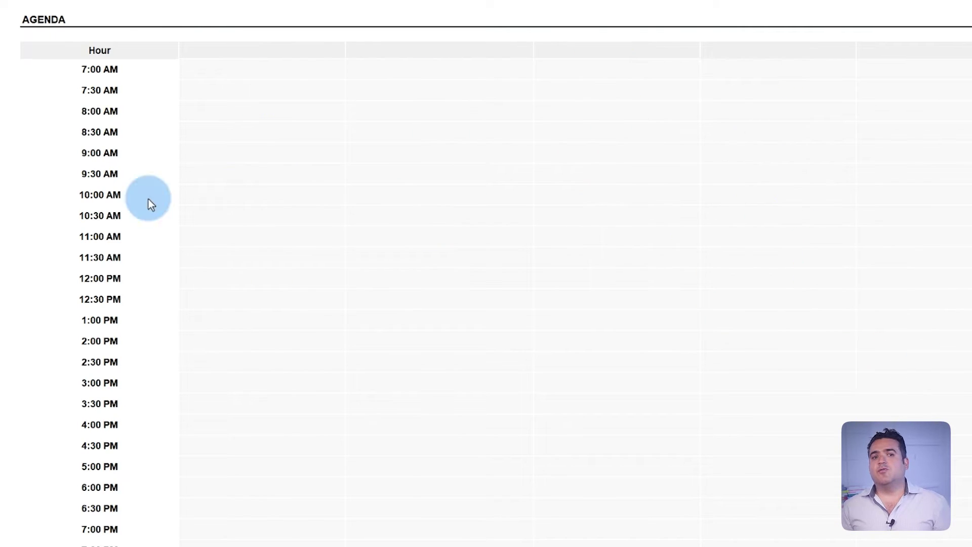
pyautogui.write('Bride\tGroom\tBridesmaids\tGroomsmen Make-up Make-up Make-up Make-up Hair & nails Hair & nails Hair & nails Photo session Photo session Lunch break Dress fit Dress fit Photo with bride')
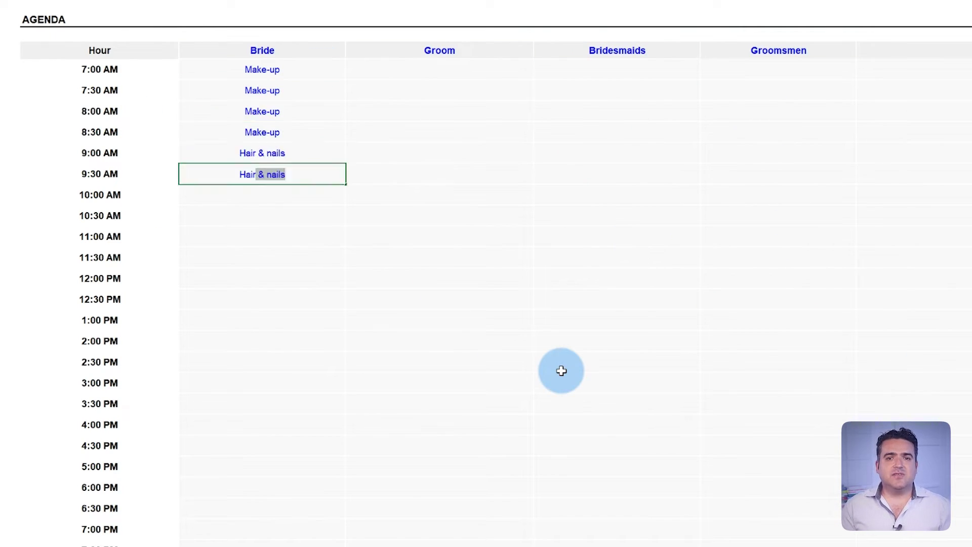
pyautogui.write('smaids Photo with parents First look Ceremony Ceremony Ceremony Ceremony Photo session Reception')
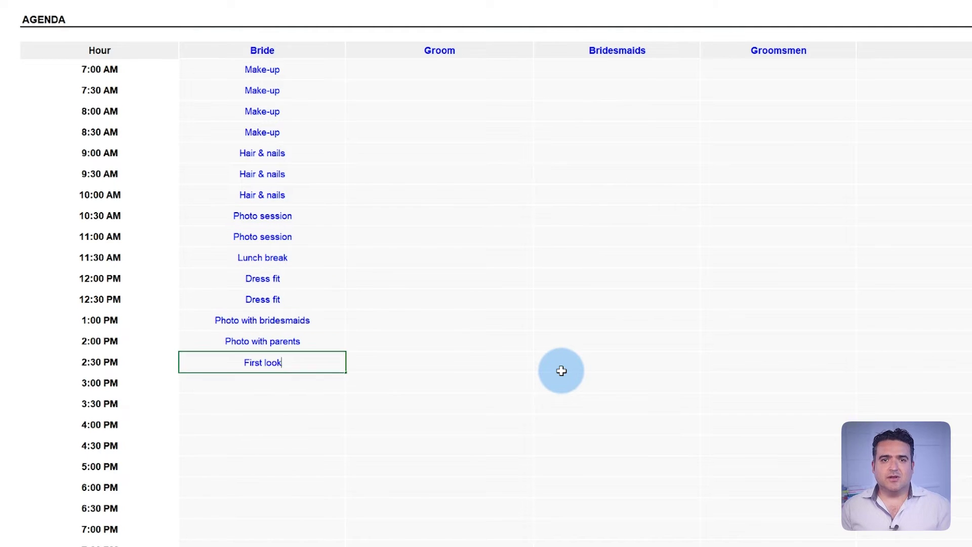
pyautogui.hotkey('ctrl', 'Up')
pyautogui.hotkey('ctrl', 'Up')
pyautogui.press('Right')
pyautogui.press('Down')
# Fill the Groom column with Assist with set-up, Barber and the remaining day activities.
pyautogui.write('Assist with set-up Assist with set-up Assist with set-up Assist with set-up Barber Barber Photo session Meet with groomsmen Photo session Lunch break Dress fit Dress fit Photo with parents ')
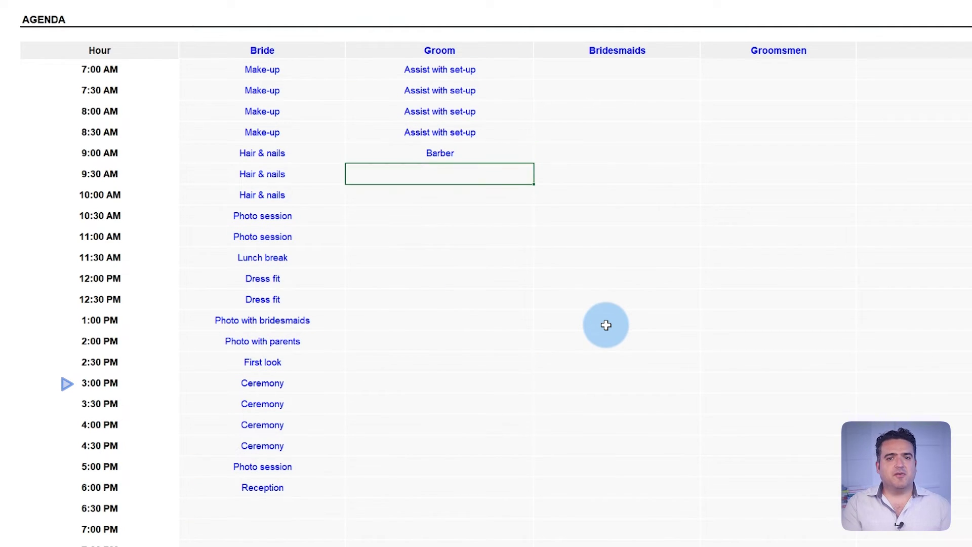
pyautogui.write('Photo with groomsmen First look Ceremony Ceremony Ceremony Ceremony Photo session Reception')
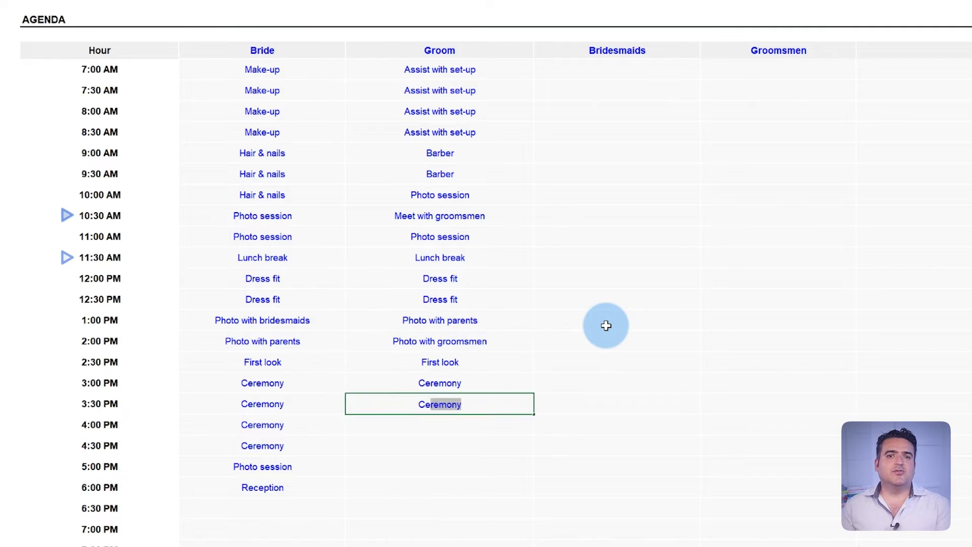
pyautogui.hotkey('ctrl', 'Up')
pyautogui.hotkey('ctrl', 'Up')
pyautogui.press('Right')
pyautogui.press('Down')
# Fill the Bridesmaids (Make-up, Hair & nails, Break…Party) and Groomsmen (Assist with set-up, Barber…) columns.
pyautogui.write('Make-up Make-up Make-up Make-up Hair & nails Hair & nails Hair & nails Break Break Lunch Dress fit Dress fit Photo with bride Assist with ceremony Assist with ceremony Ceremony Ceremony Ceremony Ceremony Party Party')
pyautogui.hotkey('ctrl', 'Up')
pyautogui.hotkey('ctrl', 'Up')
pyautogui.press('Right')
pyautogui.press('Down')
pyautogui.write('Assist with set-up Assist with set-up Assist with set-up Assist with set-up Barber Barber Break Meet with groom Assist with set-up Lunch Dress fit Dress fit Assist with set-up Photo with groom Assist with ceremony Ceremony Ceremony Ceremony Ceremony Party Party')
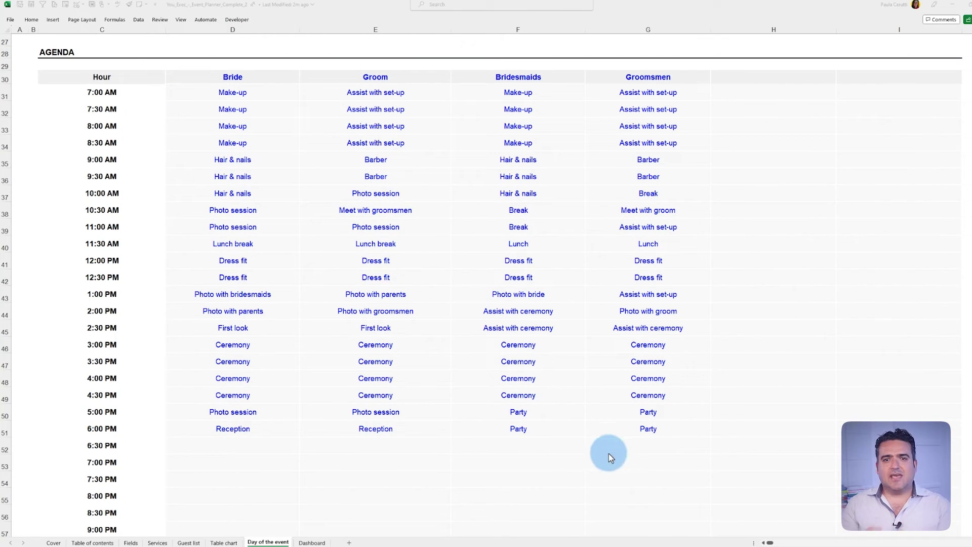
# Start creating a PDF/XPS document of the event planner workbook from File > Export.
pyautogui.click(626, 446)
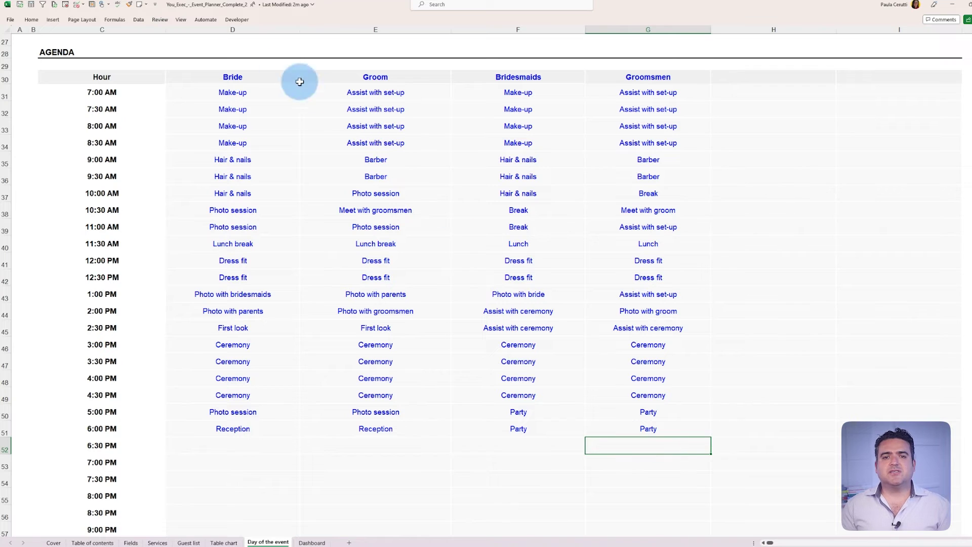
pyautogui.click(10, 21)
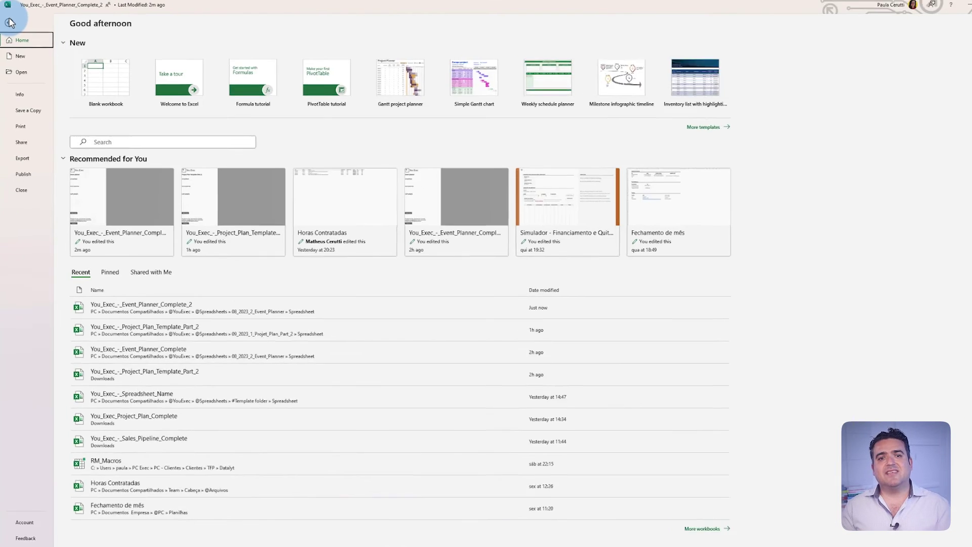
pyautogui.click(30, 155)
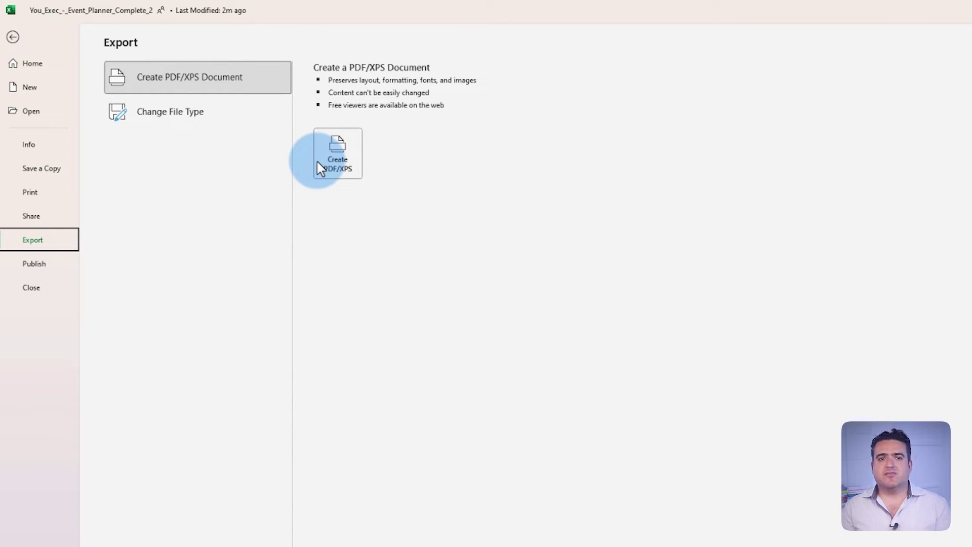
pyautogui.click(337, 153)
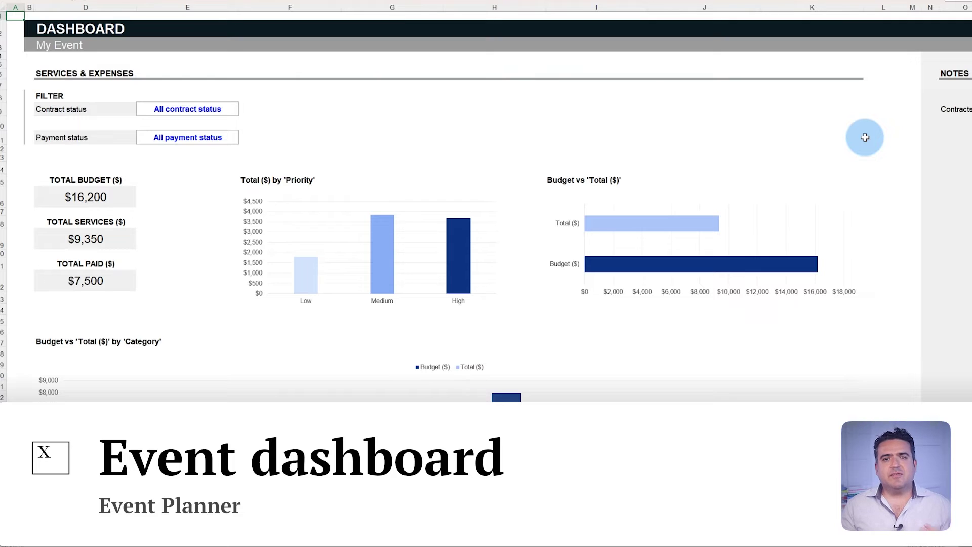
# Scroll down through the Dashboard's sections, then back up to the filters and budget totals.
pyautogui.scroll(-8, 864, 137)
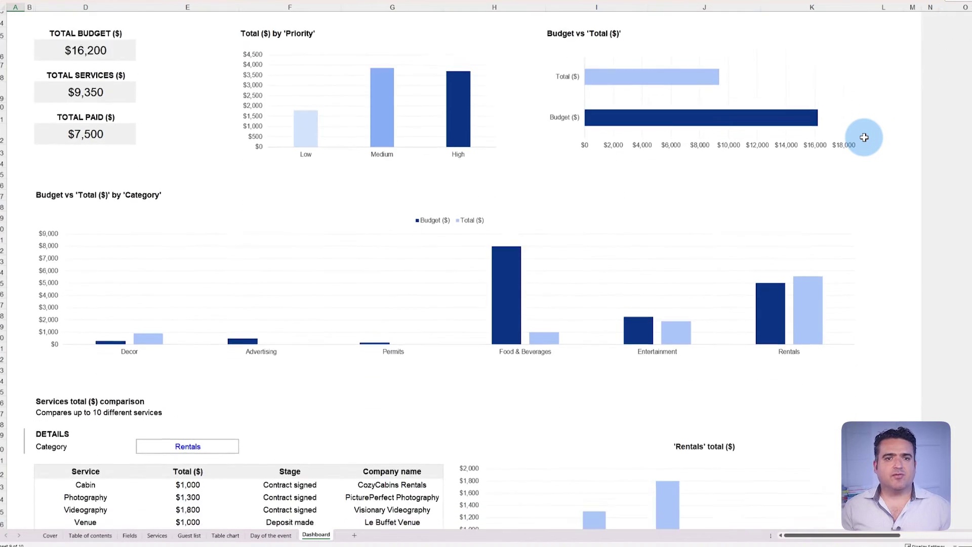
pyautogui.scroll(-20, 863, 138)
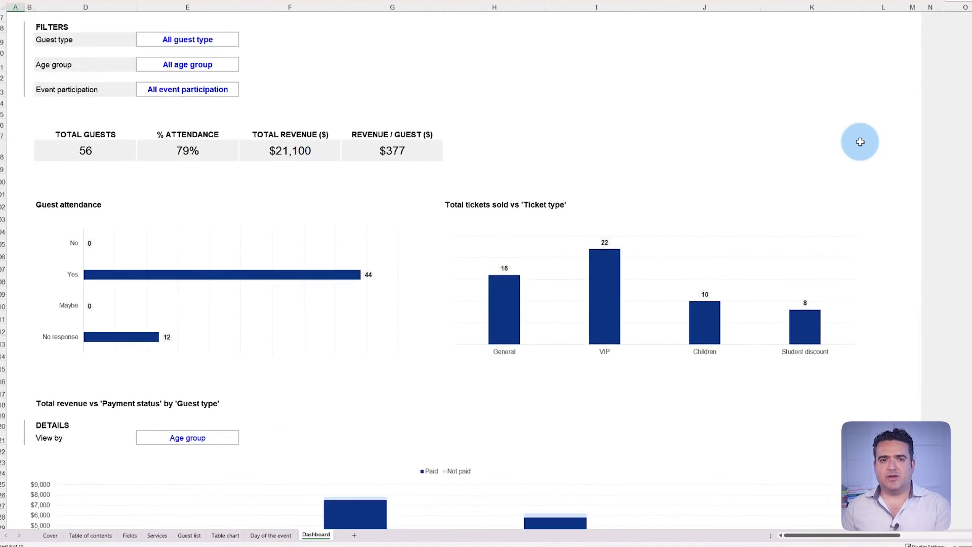
pyautogui.scroll(-12, 860, 142)
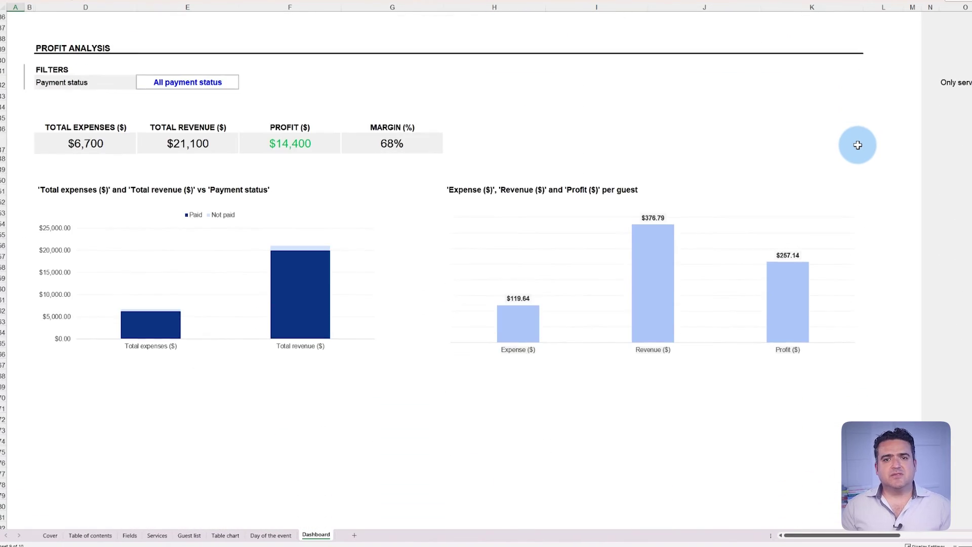
pyautogui.scroll(18, 258, 69)
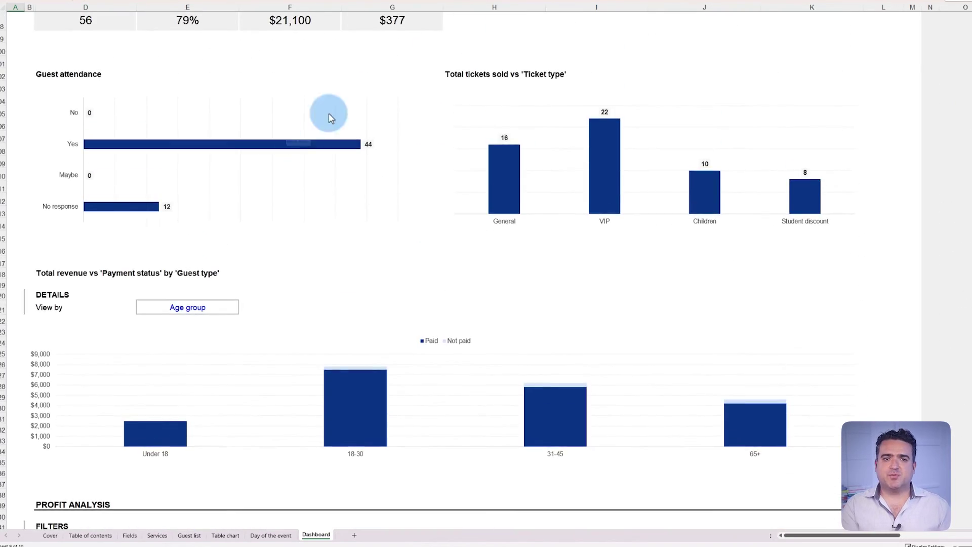
pyautogui.scroll(20, 896, 134)
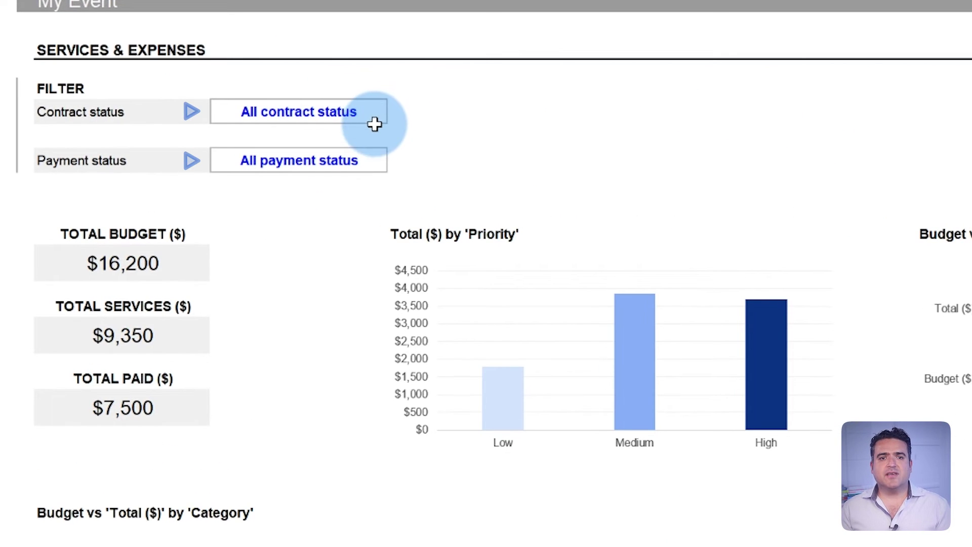
pyautogui.click(377, 117)
pyautogui.click(394, 117)
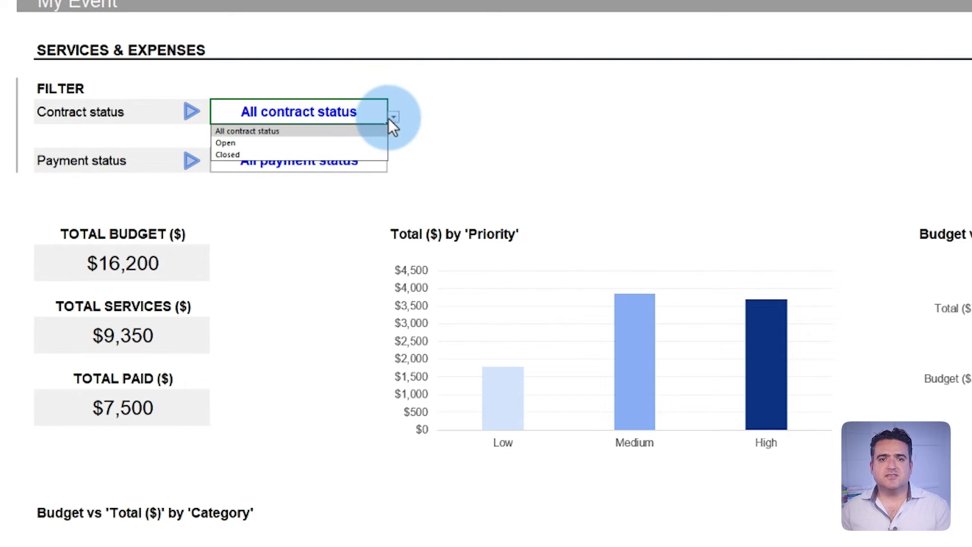
pyautogui.click(364, 154)
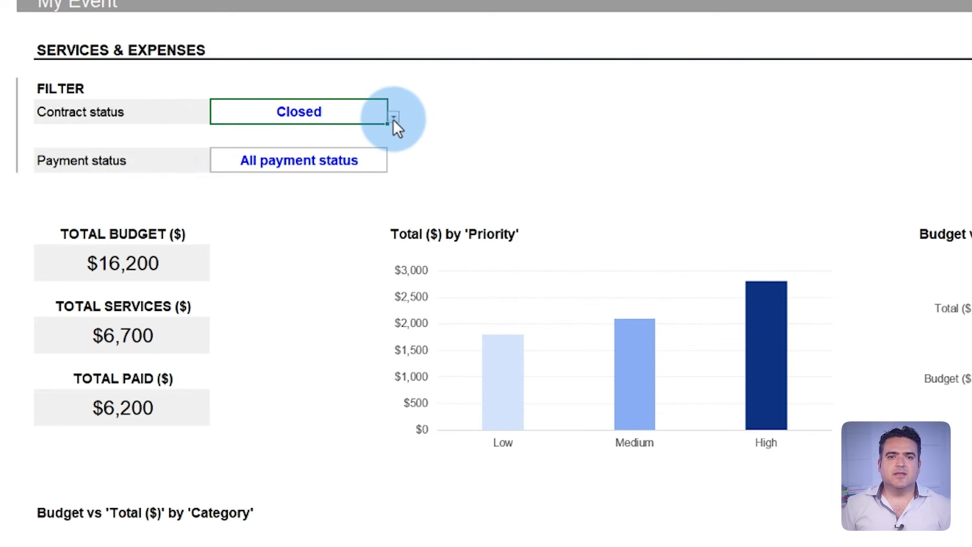
pyautogui.click(394, 119)
pyautogui.click(385, 131)
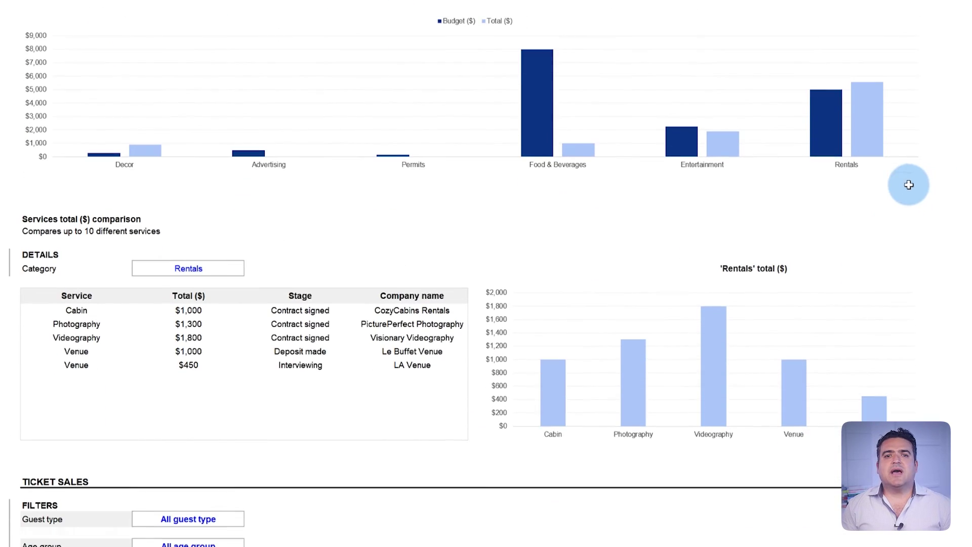
pyautogui.click(247, 268)
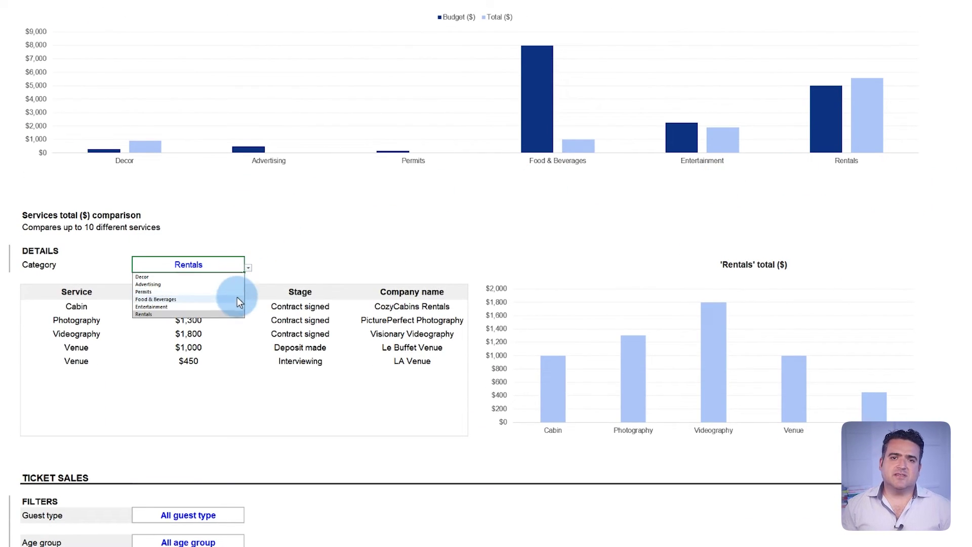
pyautogui.click(231, 278)
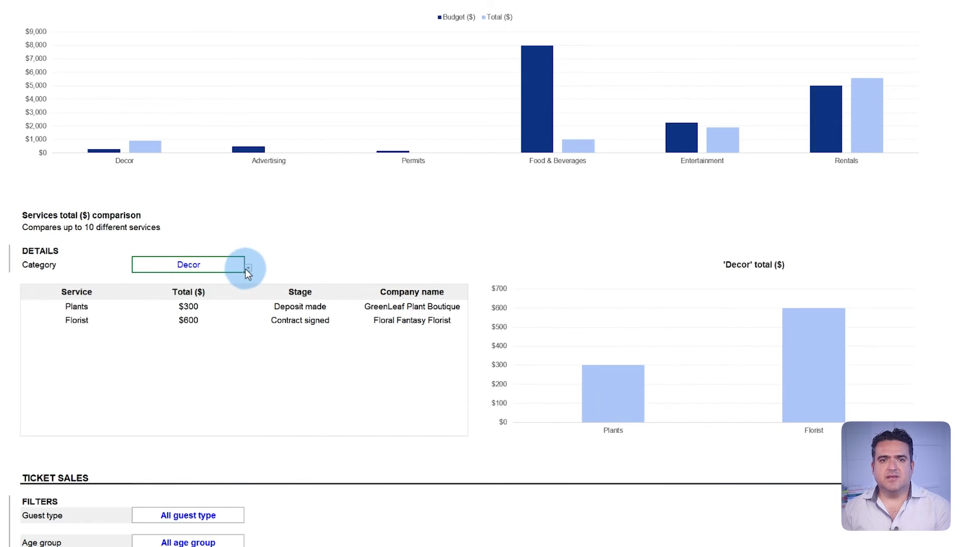
pyautogui.click(247, 268)
pyautogui.click(217, 299)
pyautogui.click(250, 269)
pyautogui.click(221, 308)
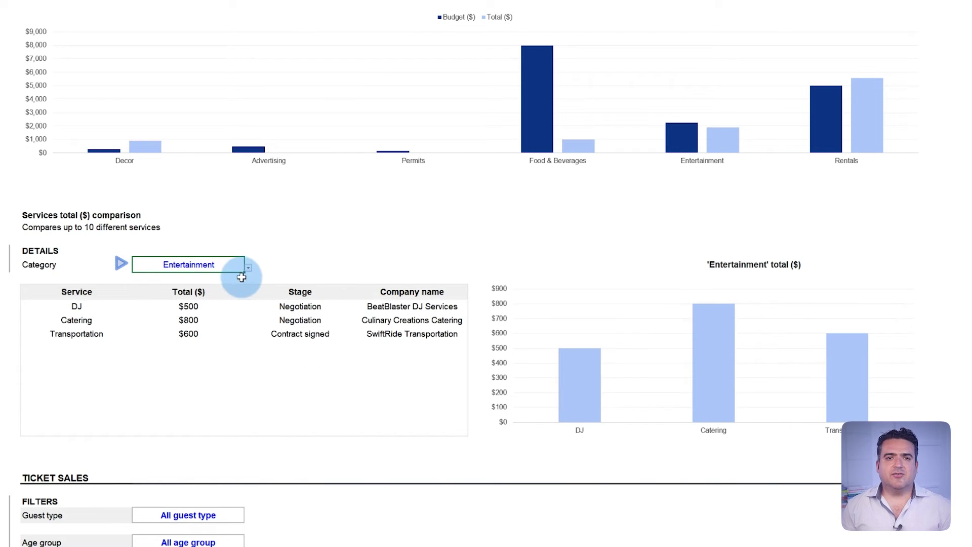
pyautogui.click(248, 268)
pyautogui.click(205, 315)
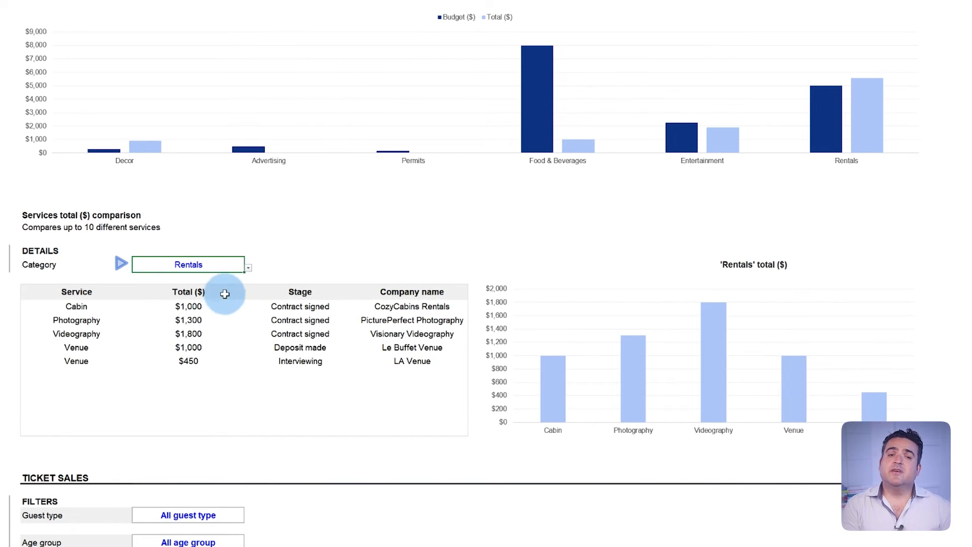
pyautogui.click(248, 268)
pyautogui.click(229, 278)
pyautogui.click(248, 267)
pyautogui.click(213, 315)
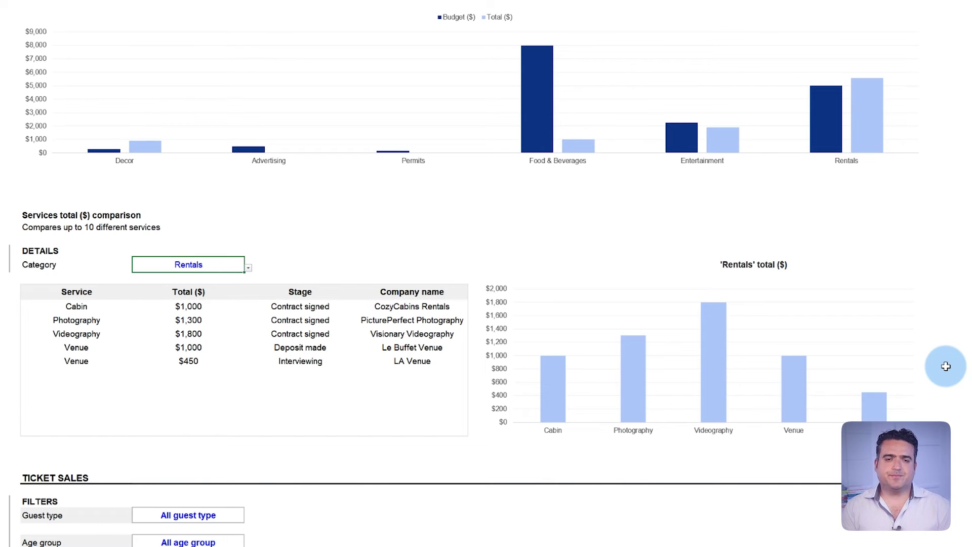
pyautogui.scroll(-9, 946, 365)
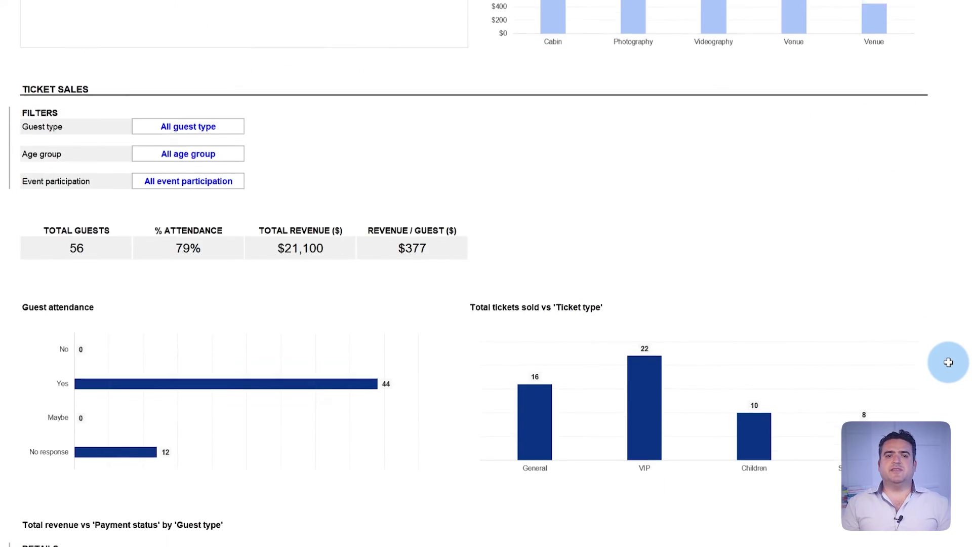
# Scroll down the Dashboard to the Ticket Sales section with its attendance and ticket charts.
pyautogui.scroll(-1, 948, 362)
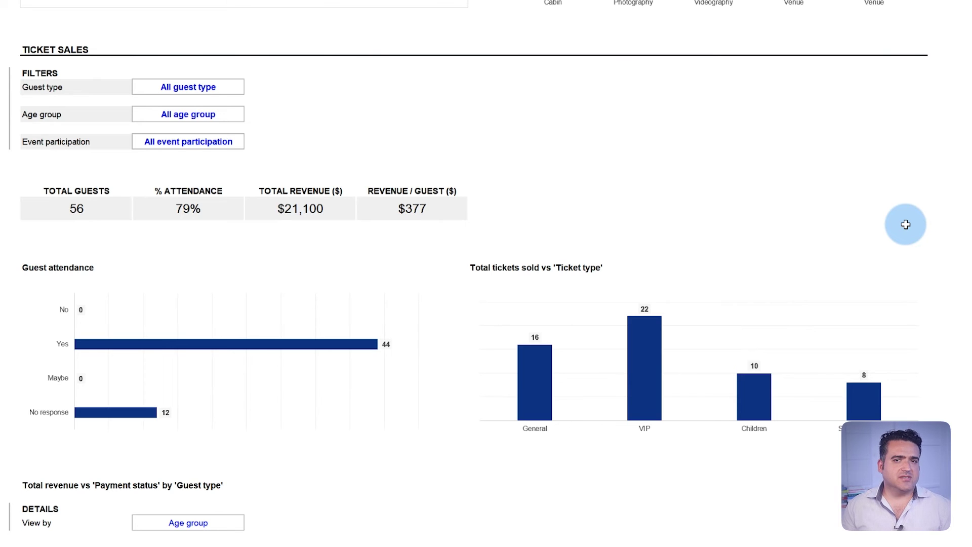
pyautogui.scroll(-4, 906, 224)
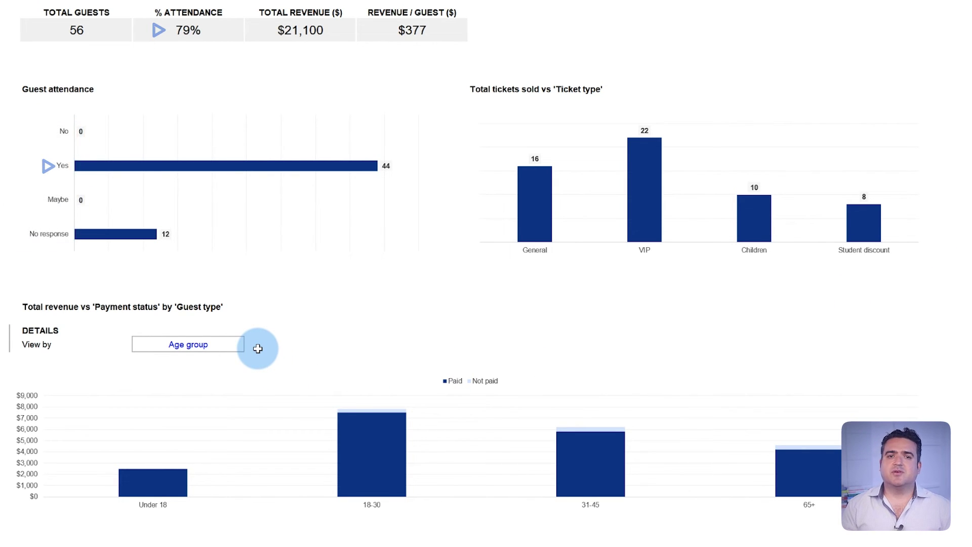
pyautogui.click(242, 348)
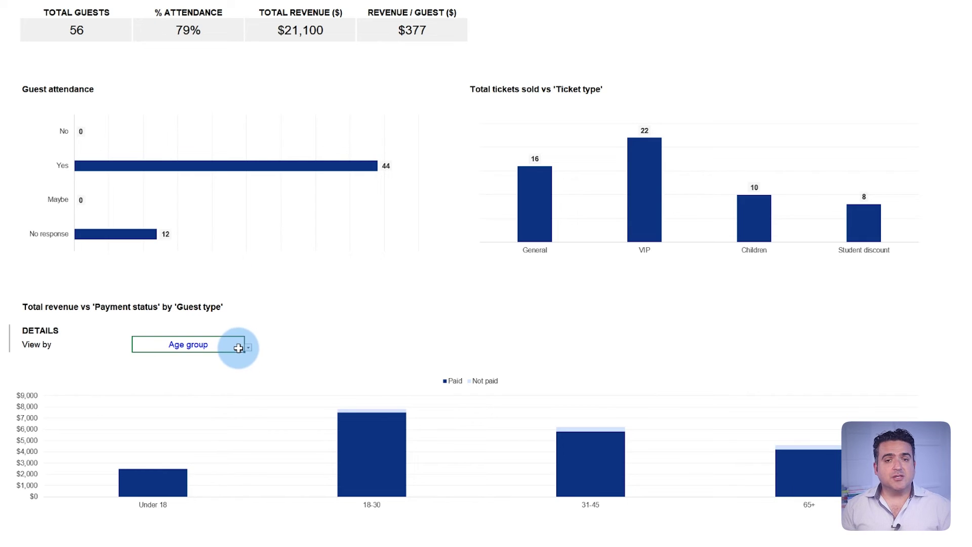
pyautogui.click(248, 348)
pyautogui.click(236, 356)
pyautogui.click(248, 348)
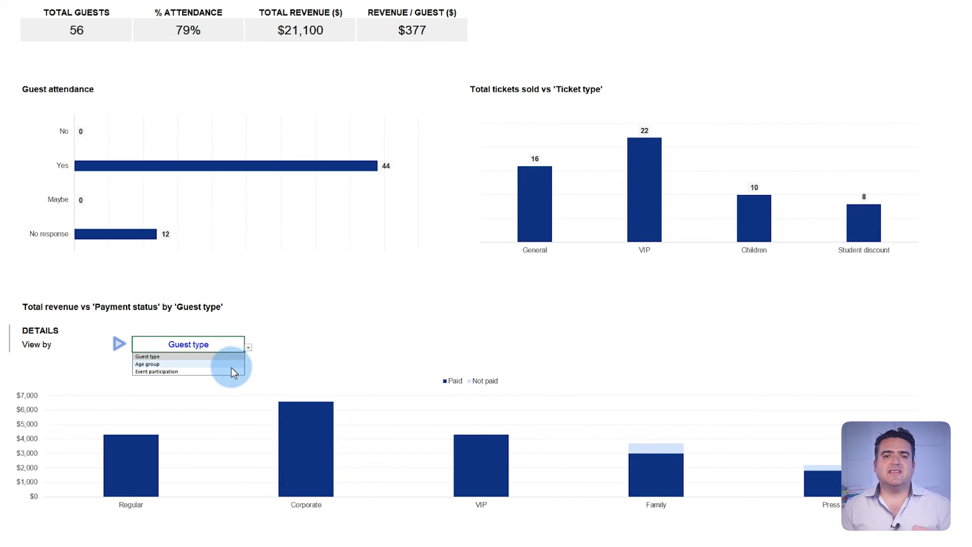
pyautogui.click(230, 370)
pyautogui.click(249, 348)
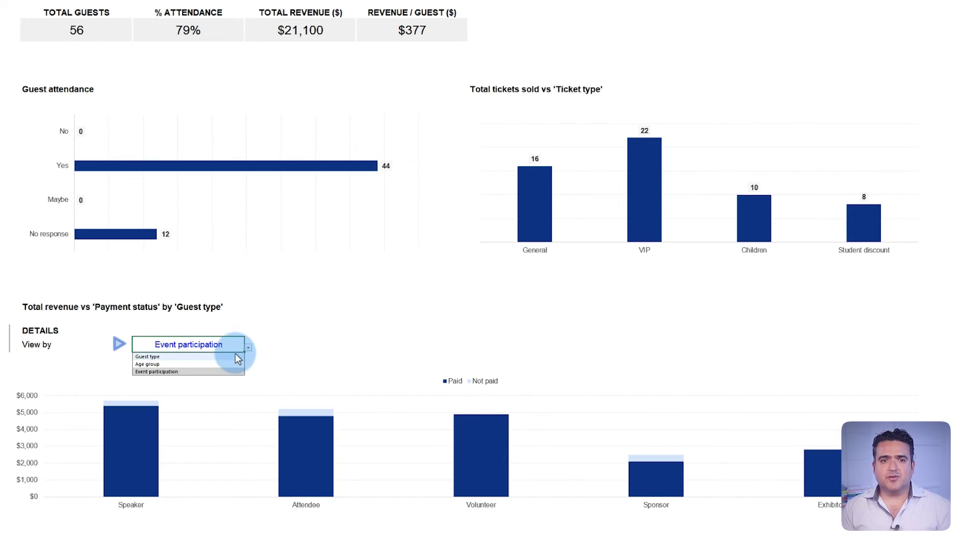
pyautogui.click(232, 356)
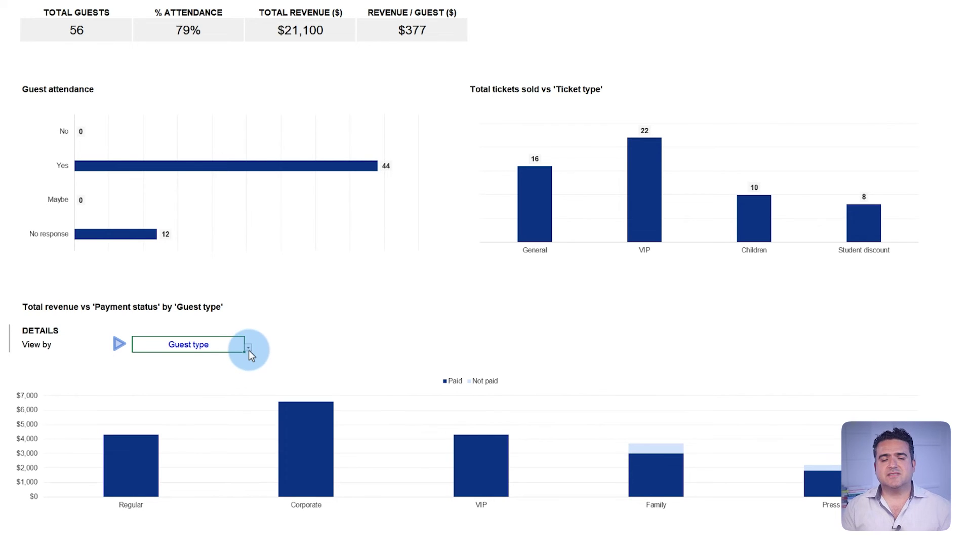
pyautogui.click(248, 349)
pyautogui.click(235, 363)
pyautogui.click(249, 348)
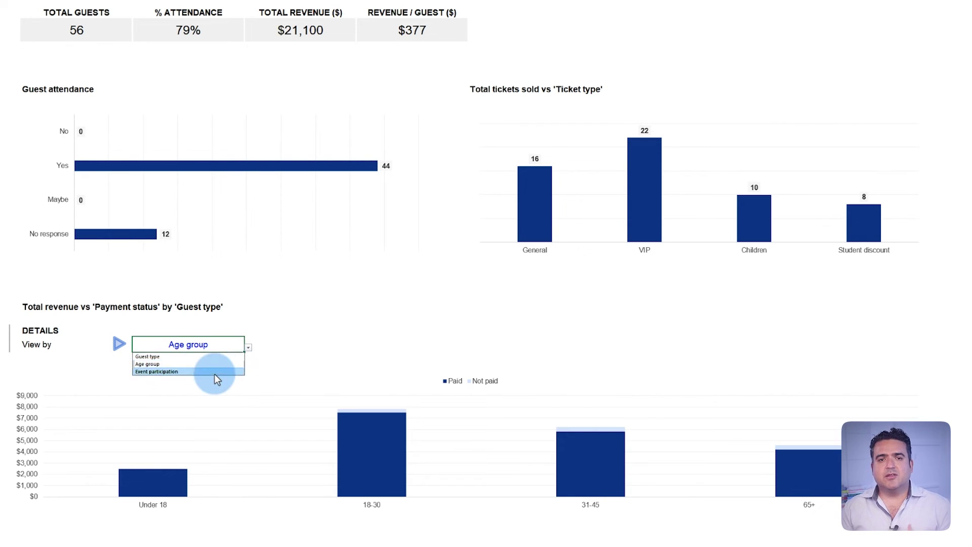
pyautogui.click(231, 371)
pyautogui.click(247, 348)
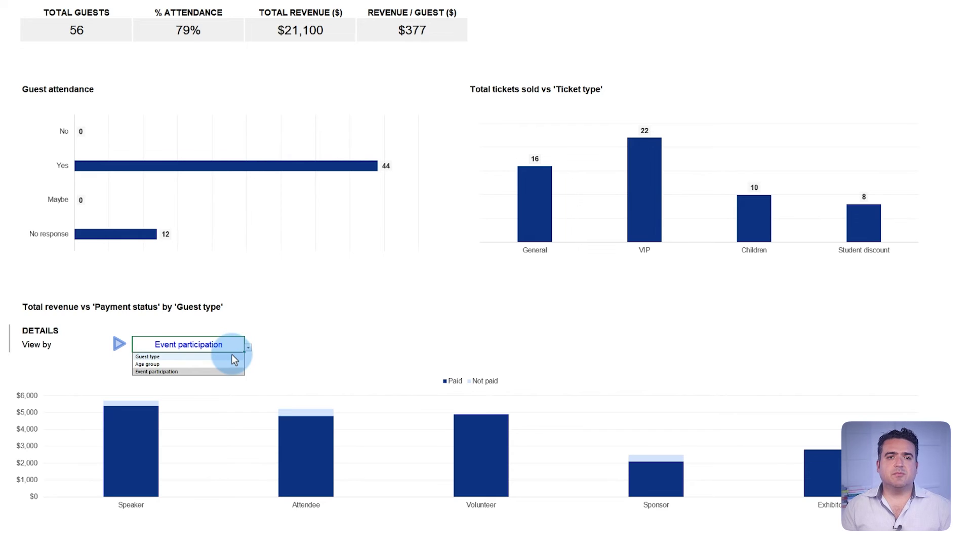
pyautogui.click(237, 356)
pyautogui.click(248, 348)
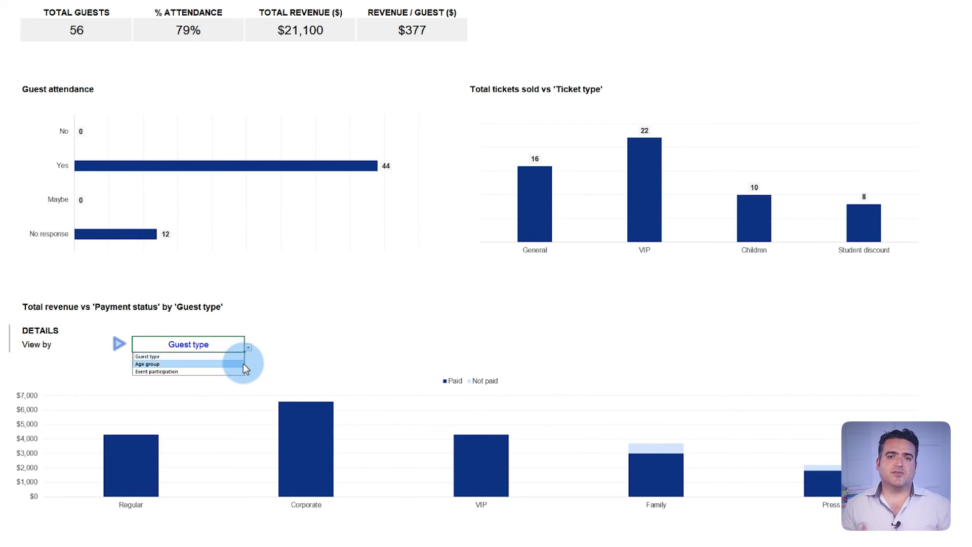
pyautogui.click(237, 364)
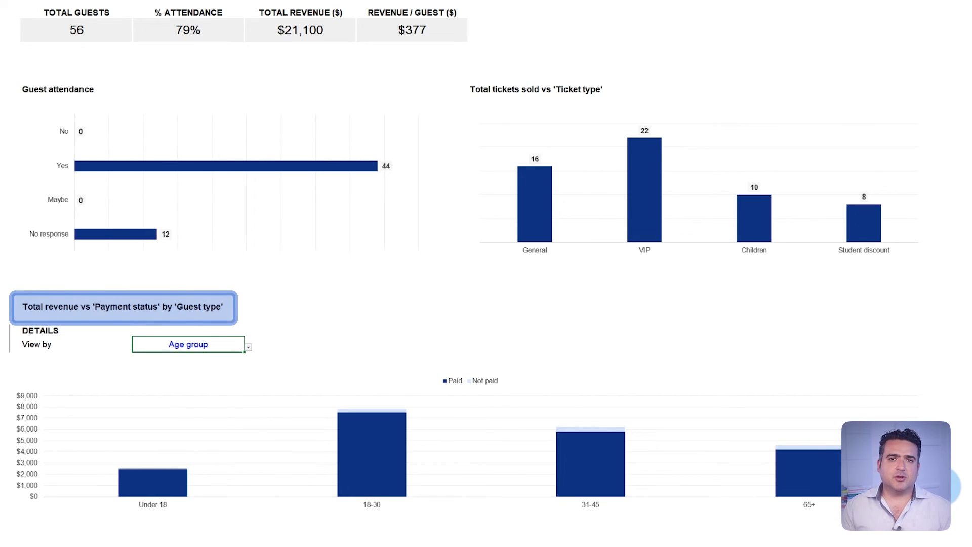
# Scroll down the Dashboard to the Profit Analysis section.
pyautogui.scroll(-10, 896, 408)
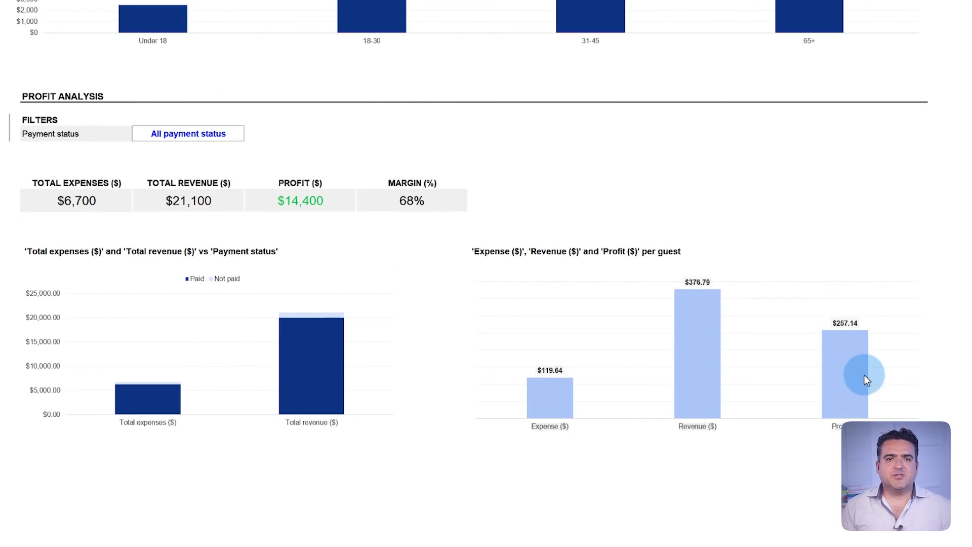